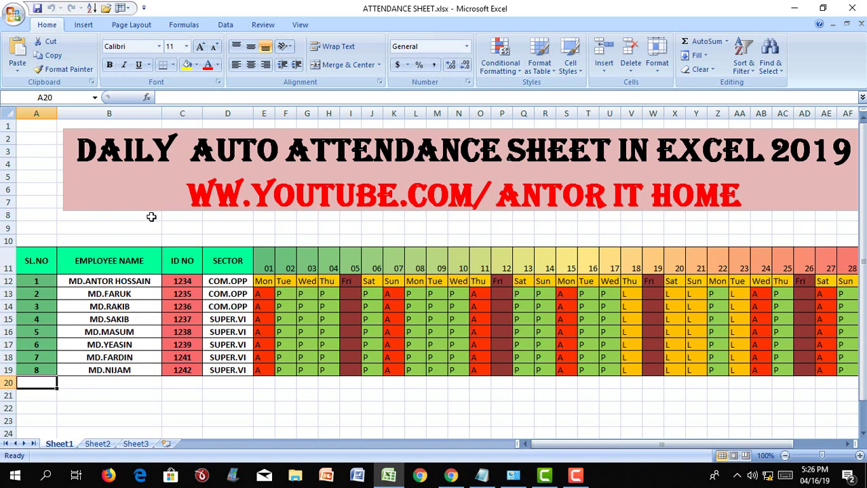
# - Move along rows 20 and 21 below the employee table to view the day and TOTAL columns
pyautogui.click(84, 395)
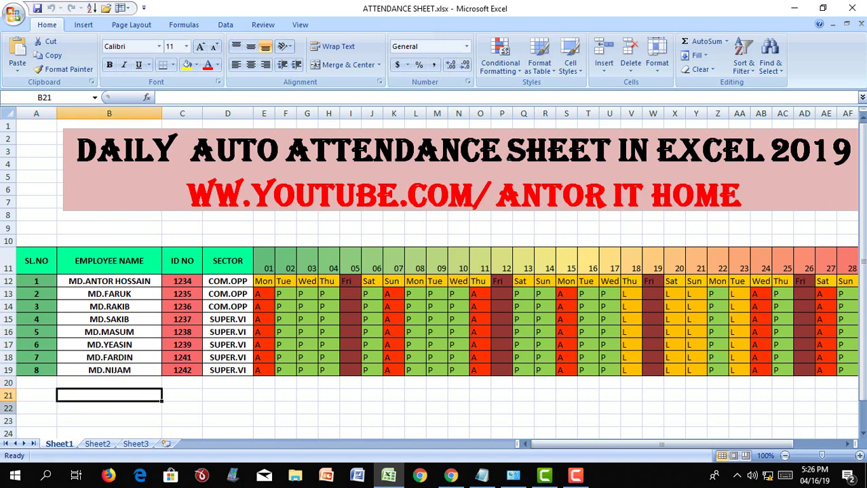
pyautogui.click(88, 383)
pyautogui.press('Right')
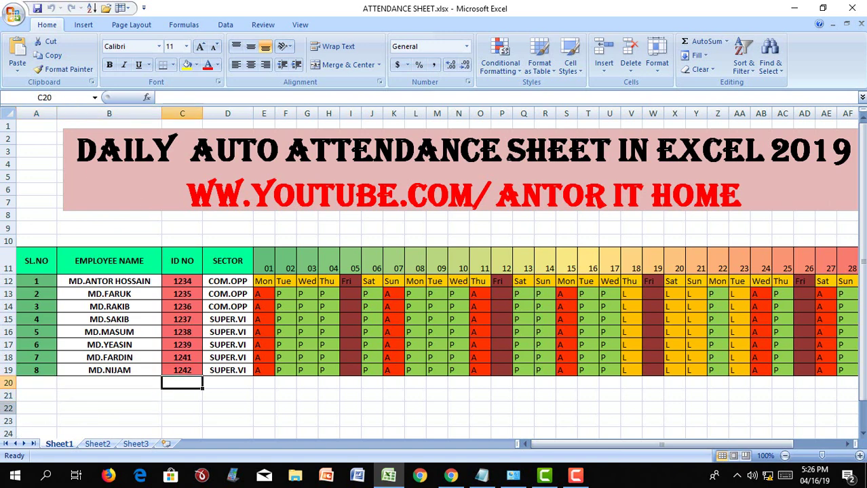
pyautogui.press('Right')
pyautogui.press('Right')
pyautogui.press('Right')
pyautogui.press('Right')
pyautogui.press('Right')
pyautogui.press('Right')
pyautogui.press('Right')
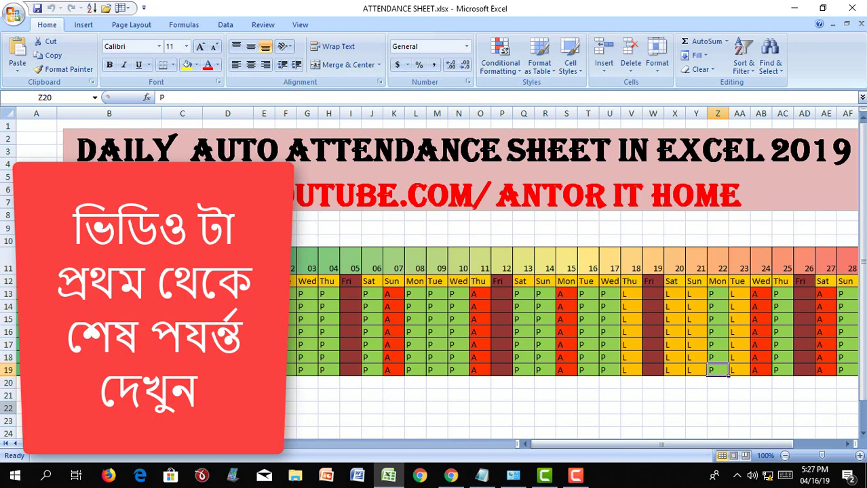
pyautogui.click(696, 384)
pyautogui.press('Left')
pyautogui.press('Left')
pyautogui.press('Left')
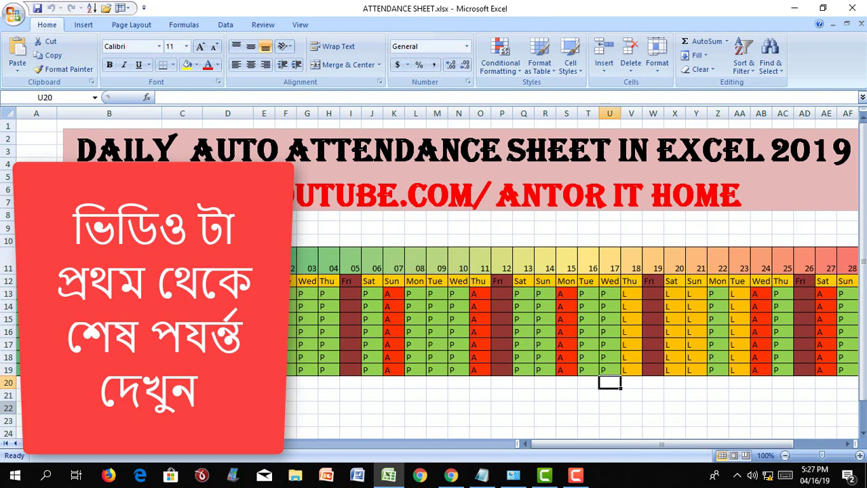
pyautogui.press('Left')
pyautogui.press('Left')
pyautogui.press('Left')
pyautogui.press('Left')
pyautogui.press('Left')
pyautogui.press('Left')
pyautogui.press('Right')
pyautogui.press('Right')
pyautogui.press('Right')
pyautogui.press('Right')
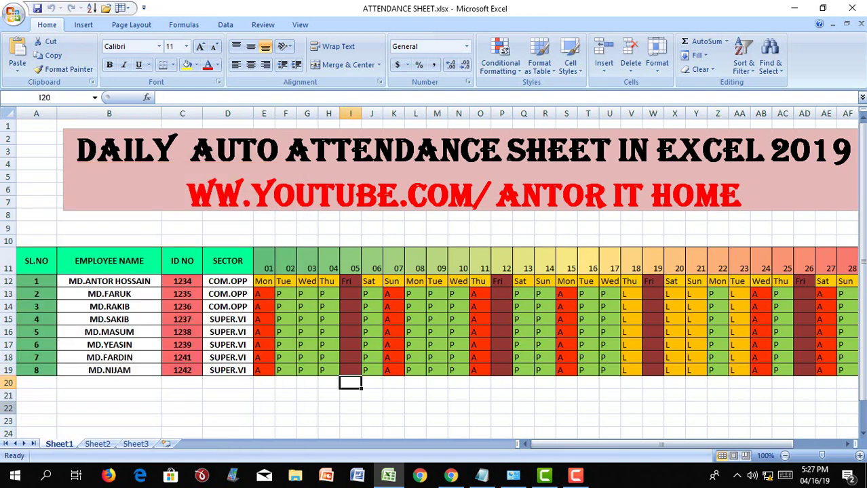
pyautogui.press('Right')
pyautogui.press('Right')
pyautogui.press('Right')
pyautogui.press('Right')
pyautogui.press('Right')
pyautogui.press('Right')
pyautogui.press('Right')
pyautogui.press('Left')
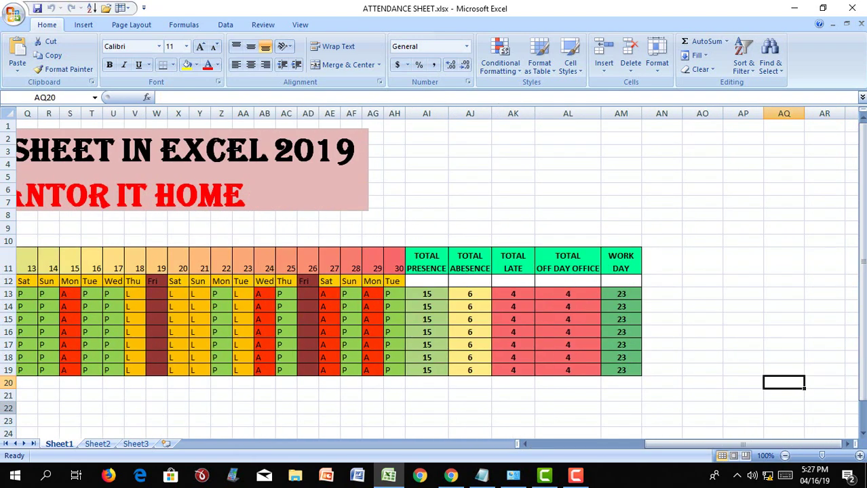
pyautogui.press('Left')
pyautogui.press('Left')
pyautogui.press('Left')
pyautogui.press('Left')
pyautogui.press('Left')
pyautogui.press('Left')
pyautogui.press('Left')
pyautogui.press('Left')
pyautogui.press('Left')
pyautogui.press('Left')
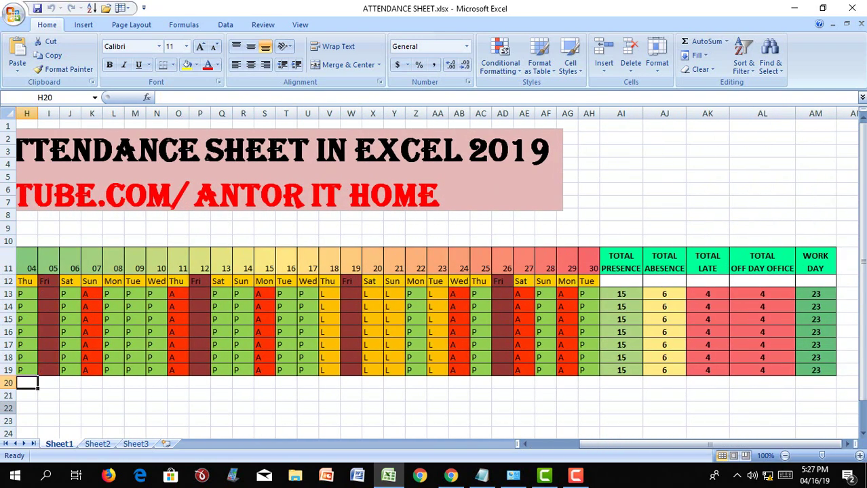
pyautogui.press('Left')
pyautogui.press('Left')
pyautogui.press('Left')
pyautogui.press('Right')
pyautogui.press('Right')
pyautogui.press('Right')
pyautogui.press('Right')
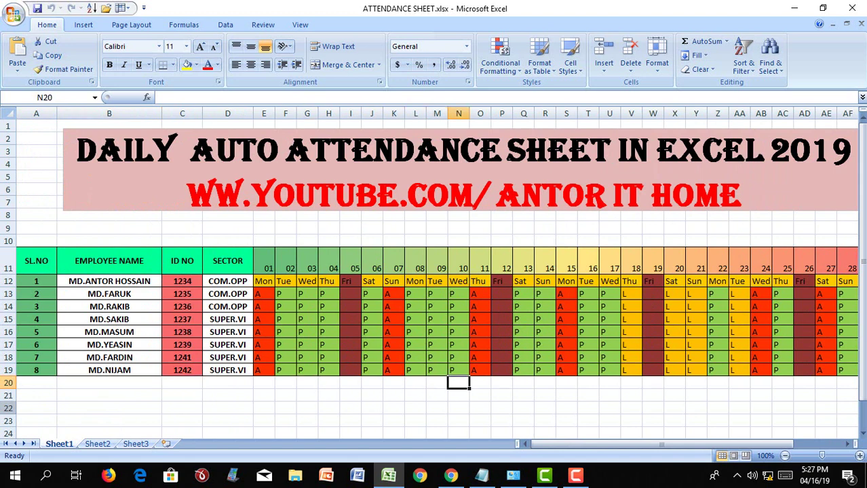
pyautogui.press('Right')
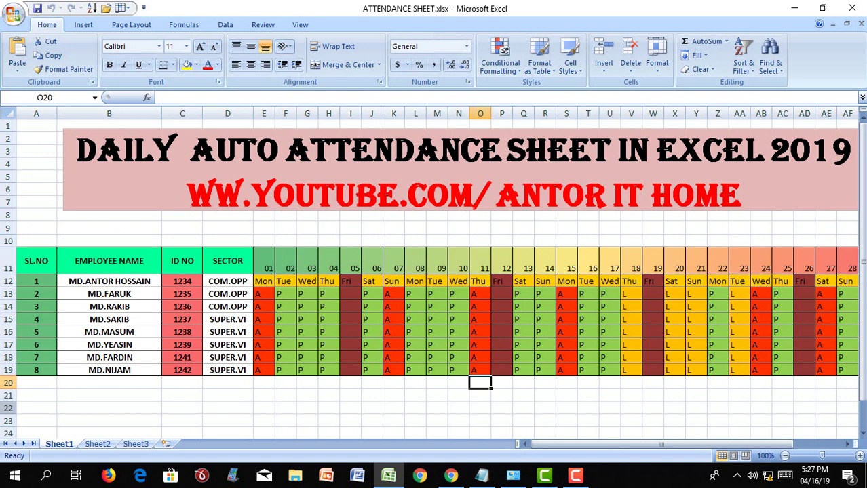
pyautogui.click(278, 399)
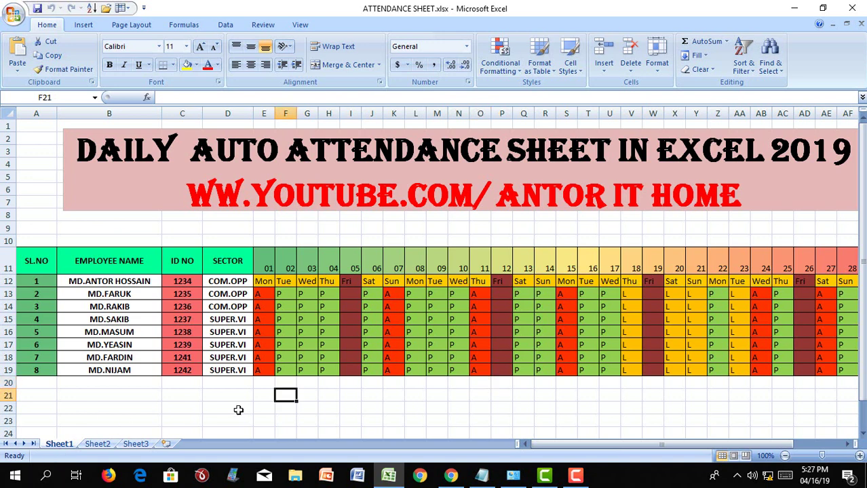
pyautogui.press('Home')
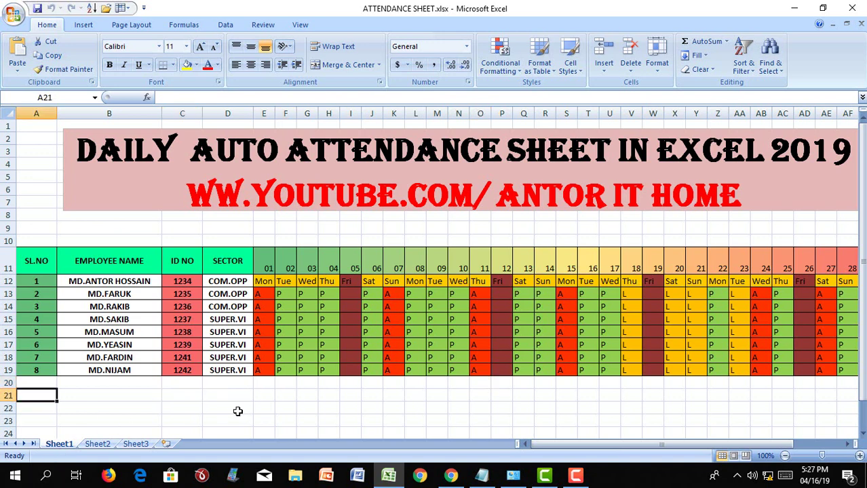
pyautogui.press('Right')
pyautogui.press('Right')
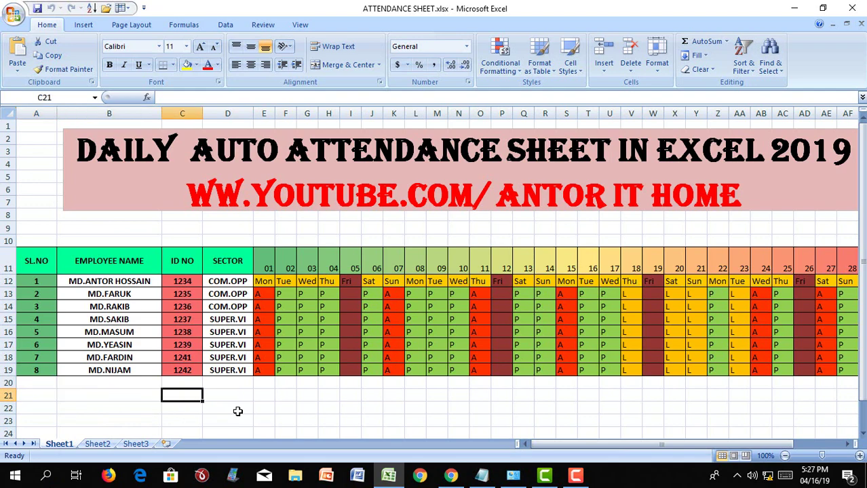
pyautogui.press('Right')
pyautogui.press('Right')
pyautogui.press('Right')
pyautogui.press('Right')
pyautogui.press('Right')
pyautogui.press('Right')
pyautogui.press('Right')
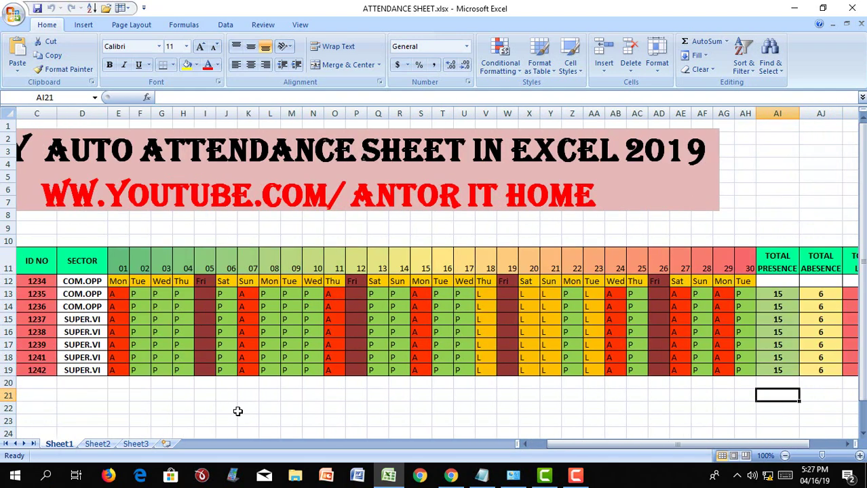
pyautogui.press('Right')
pyautogui.press('Right')
pyautogui.press('Right')
pyautogui.press('Right')
pyautogui.press('Right')
pyautogui.press('Right')
pyautogui.press('Right')
pyautogui.press('Left')
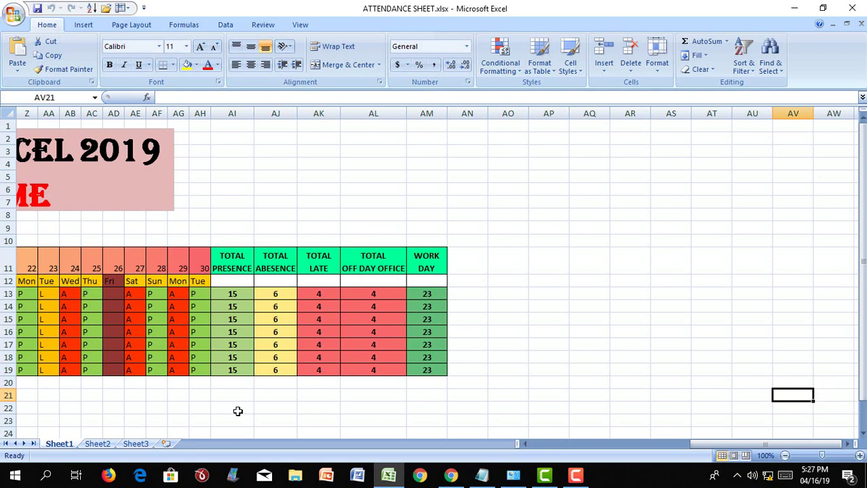
pyautogui.press('Left')
pyautogui.press('Left')
pyautogui.press('Left')
pyautogui.press('Left')
pyautogui.press('Left')
pyautogui.press('Left')
pyautogui.press('Left')
pyautogui.press('Left')
pyautogui.press('Left')
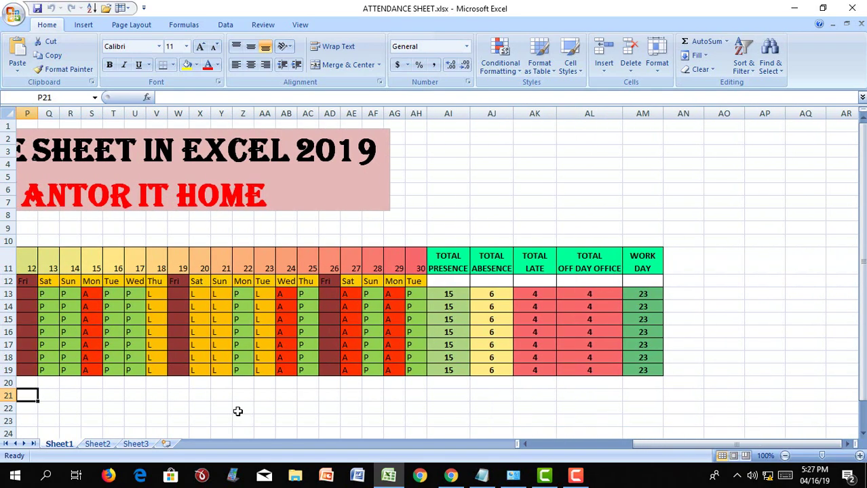
pyautogui.press('Left')
pyautogui.press('Left')
pyautogui.press('Left')
pyautogui.press('Left')
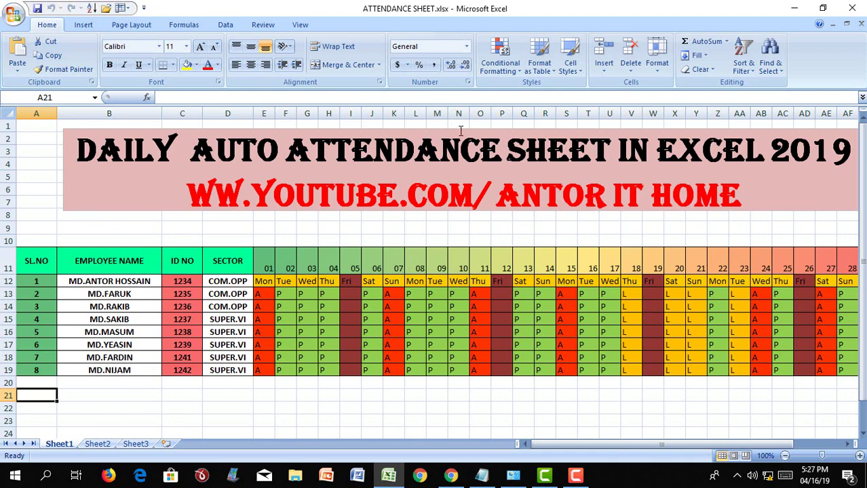
# - Drag the Sheet2 title banner to the top-left, then select the cell for the headers
pyautogui.click(464, 127)
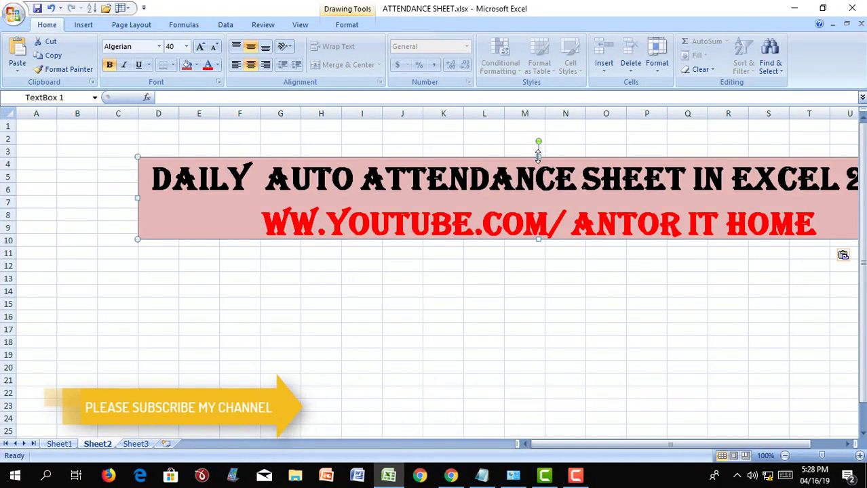
pyautogui.moveTo(519, 162); pyautogui.dragTo(411, 137)
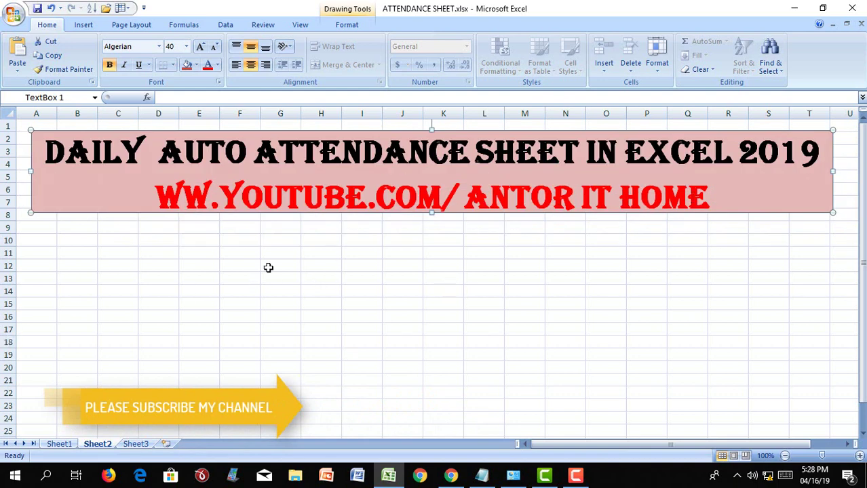
pyautogui.click(83, 24)
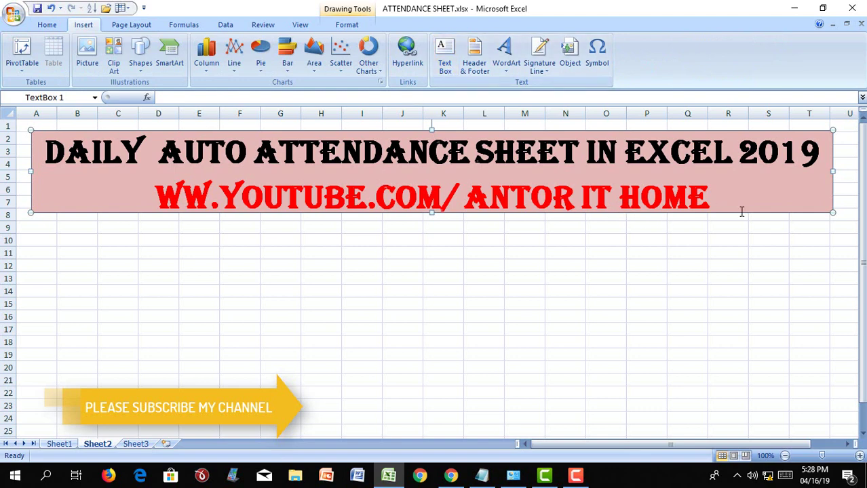
pyautogui.click(436, 255)
pyautogui.press('Left')
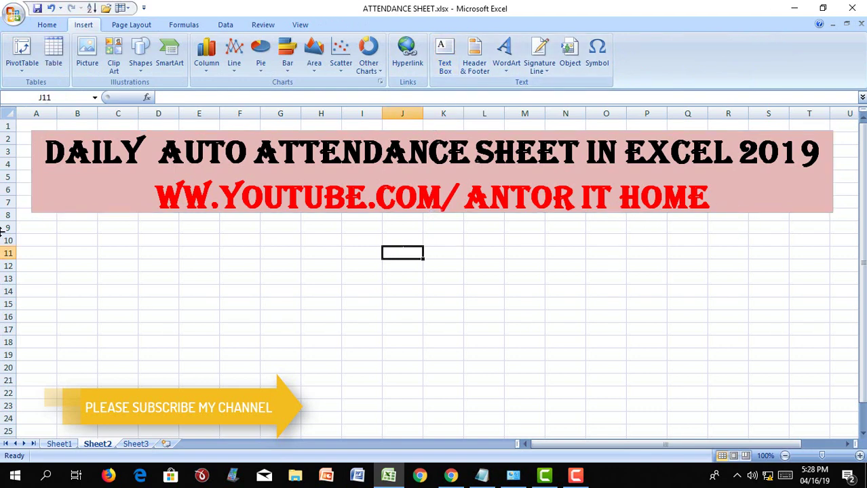
pyautogui.press('Left')
pyautogui.press('Left')
pyautogui.press('Left')
pyautogui.press('Left')
pyautogui.press('Left')
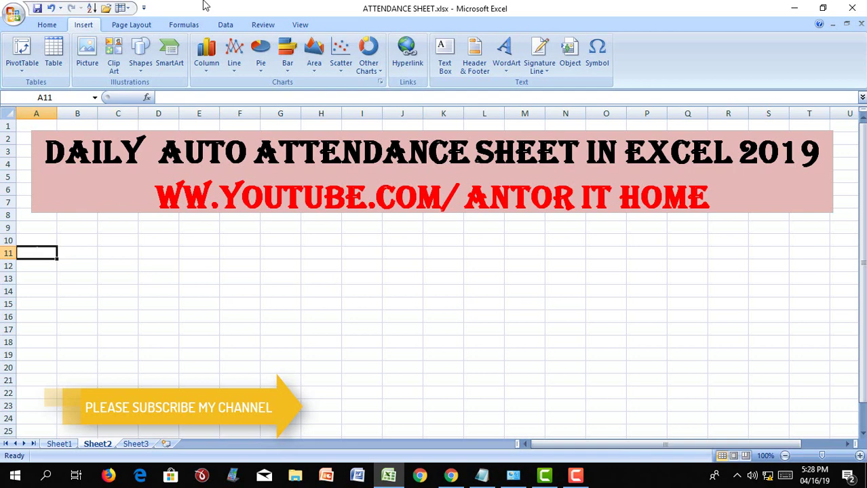
# - Enter the headers sl no and EMPLOYEE NAME in A11:B11 and widen column B
pyautogui.write('sl no')
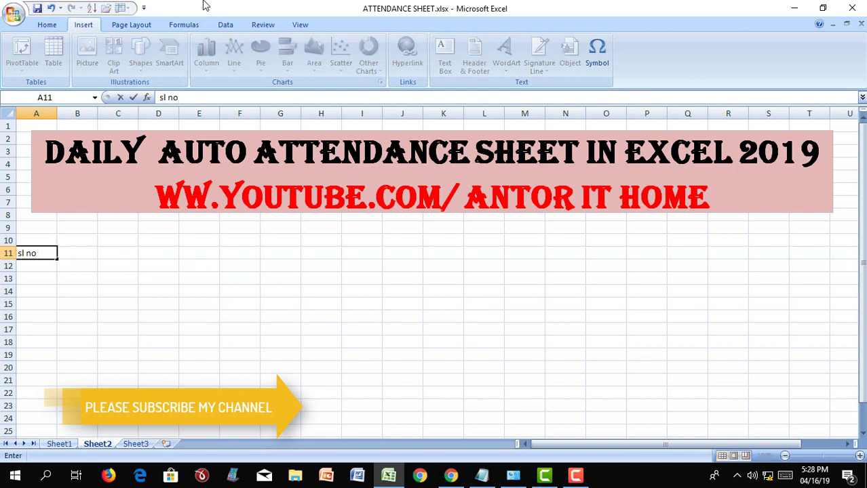
pyautogui.press('Return')
pyautogui.press('Up')
pyautogui.press('Right')
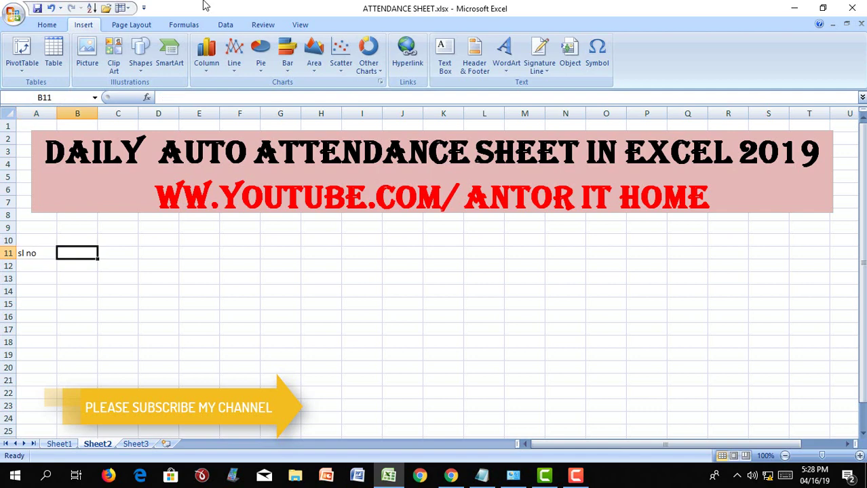
pyautogui.write('EMPL')
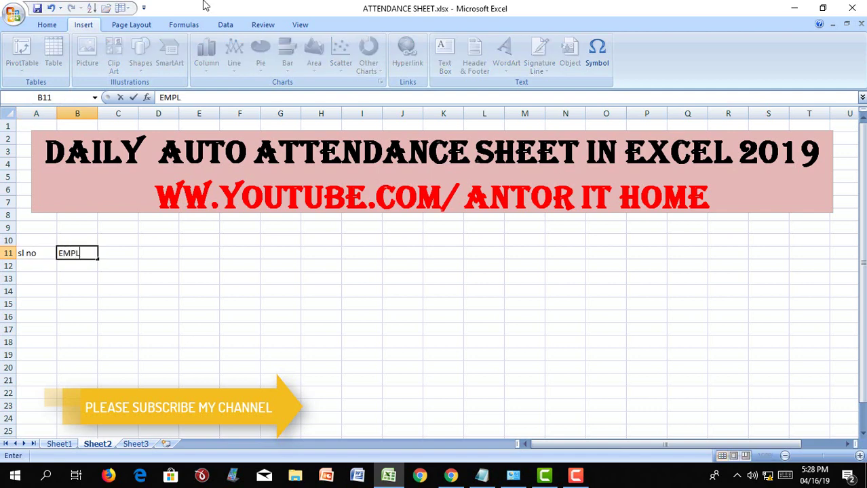
pyautogui.write('OYEE')
pyautogui.write(' NAME')
pyautogui.press('Return')
pyautogui.press('Up')
pyautogui.press('Right')
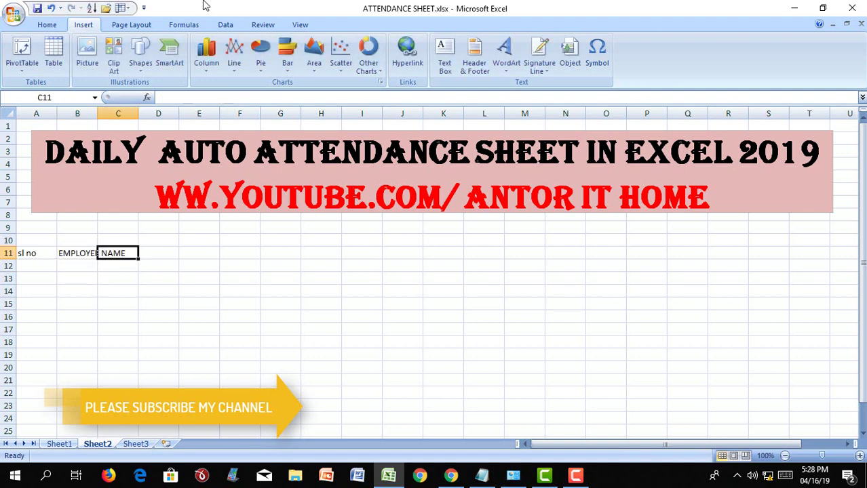
pyautogui.moveTo(97, 113); pyautogui.dragTo(134, 116)
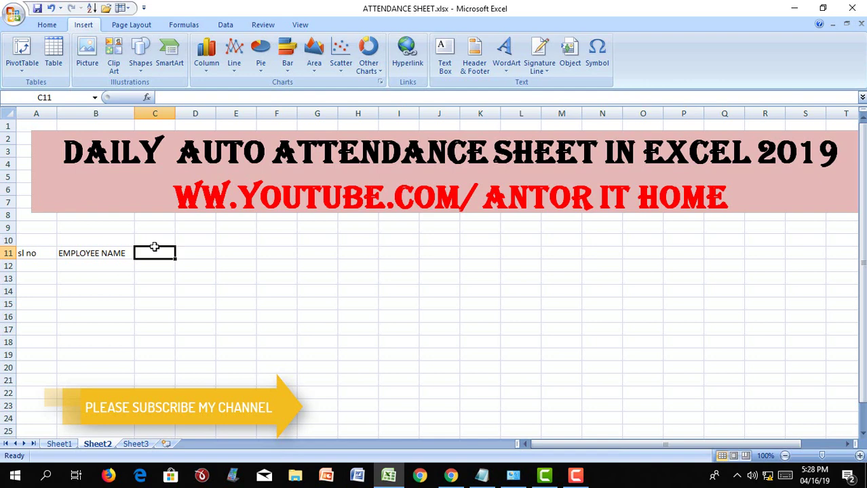
# - Enter EMPLOYEE ID and DEPARTMENT in C11:D11, widening columns C and D to fit
pyautogui.write('EMPLOYEE NAME')
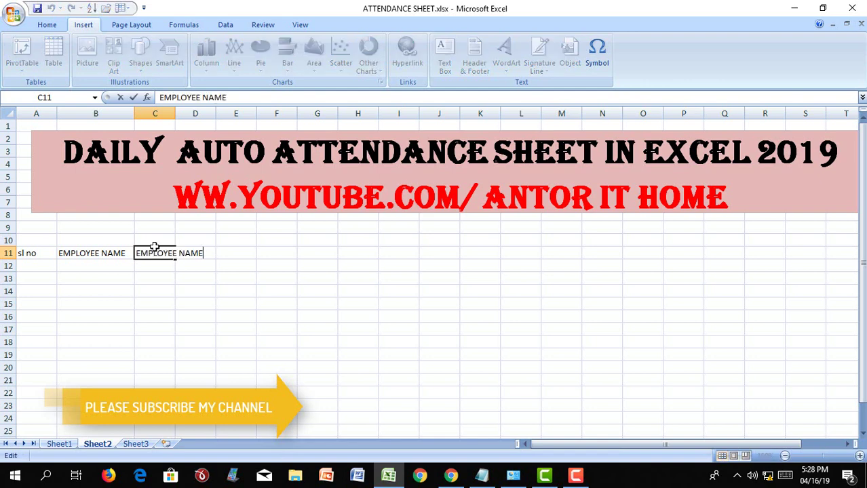
pyautogui.press('BackSpace')
pyautogui.press('BackSpace')
pyautogui.press('BackSpace')
pyautogui.press('BackSpace')
pyautogui.write('ID')
pyautogui.press('Return')
pyautogui.click(154, 248)
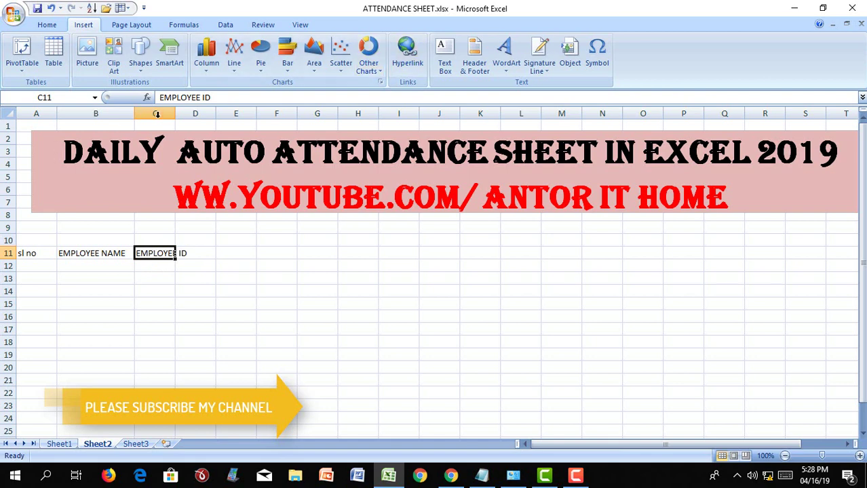
pyautogui.moveTo(175, 114); pyautogui.dragTo(198, 113)
pyautogui.click(215, 252)
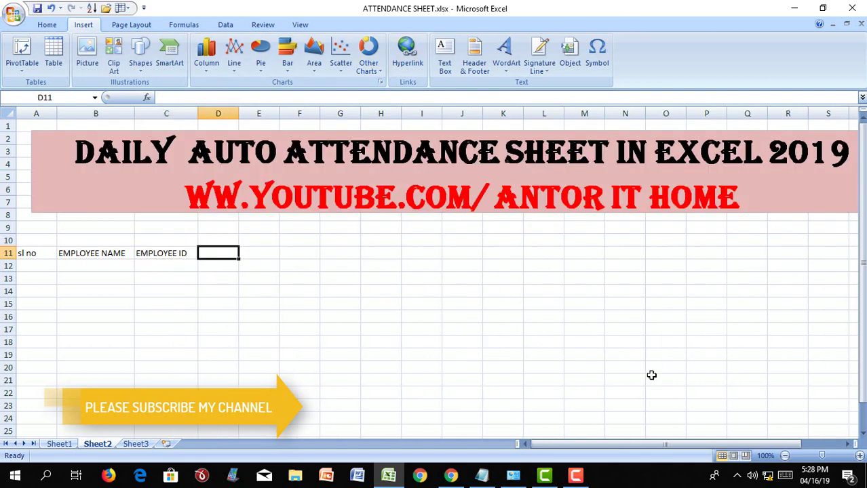
pyautogui.write('DEPAR')
pyautogui.press('BackSpace')
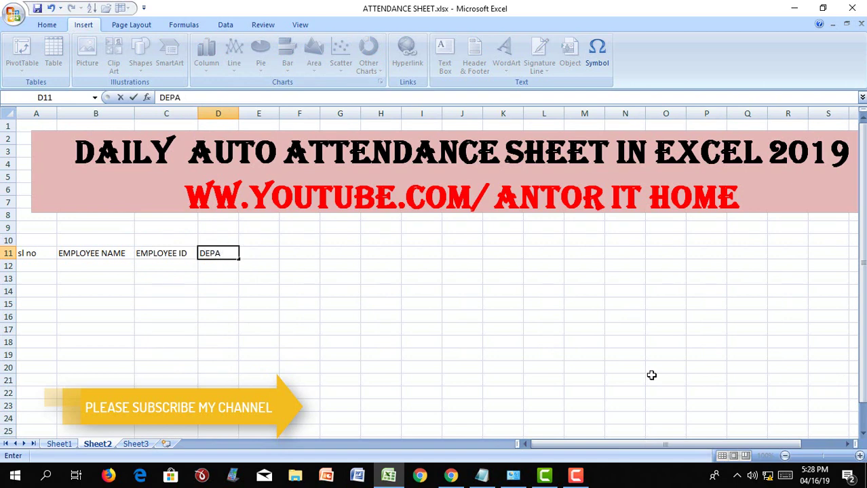
pyautogui.write('RTMENT')
pyautogui.press('Return')
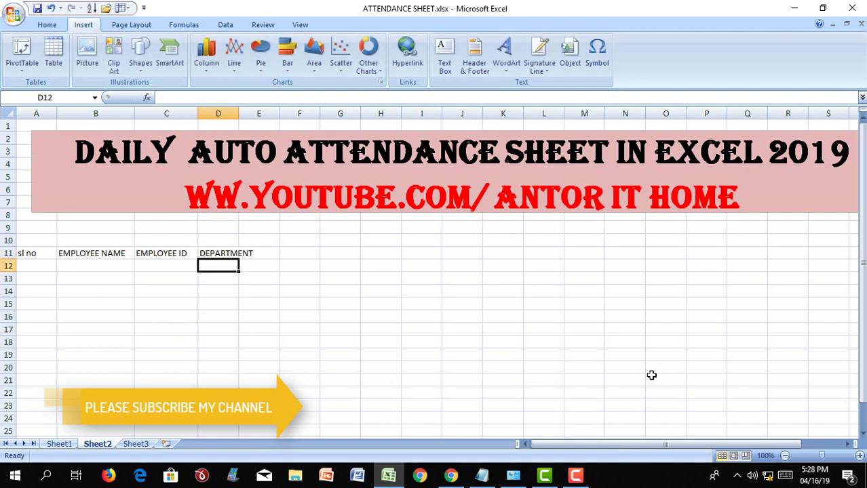
pyautogui.moveTo(239, 113); pyautogui.dragTo(265, 114)
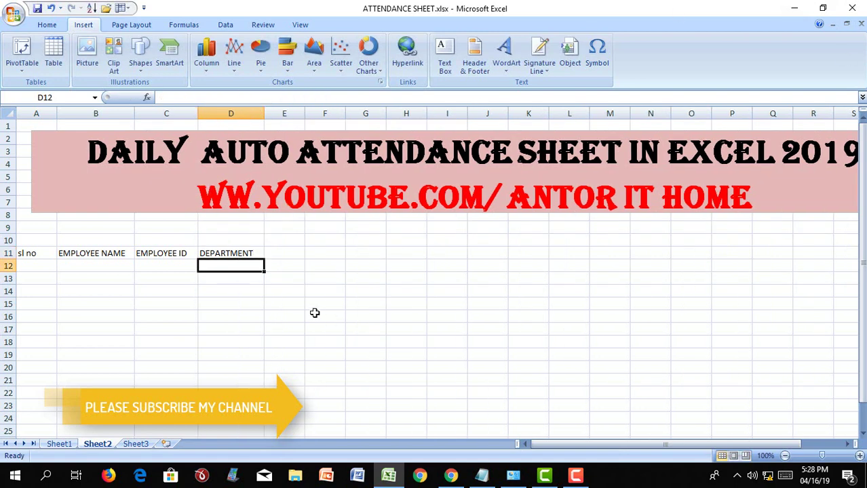
pyautogui.click(285, 250)
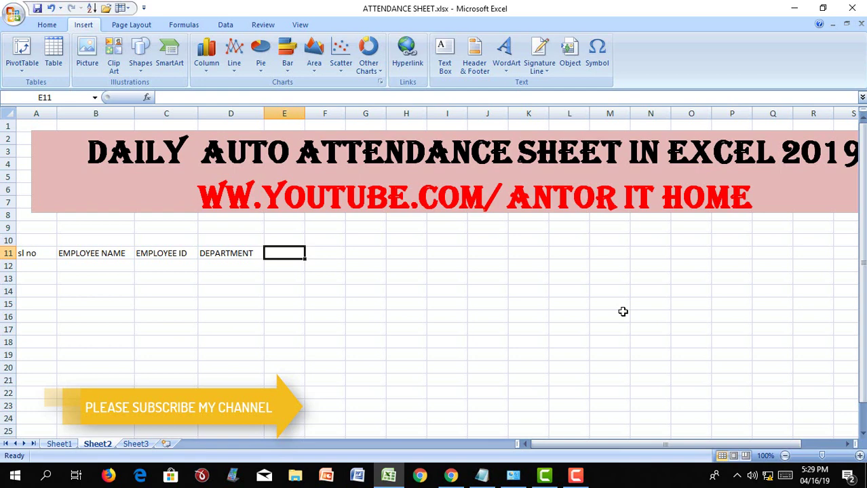
# - Enter the start date 04/01/19 in cell E10
pyautogui.press('Up')
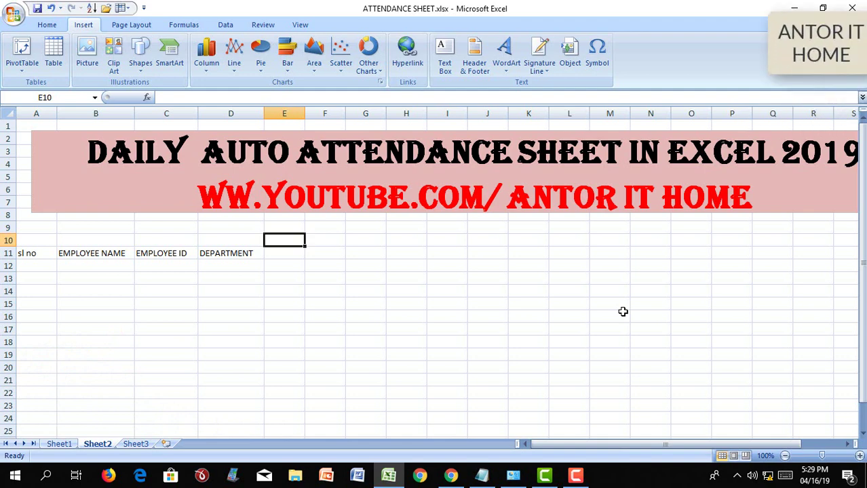
pyautogui.write('04')
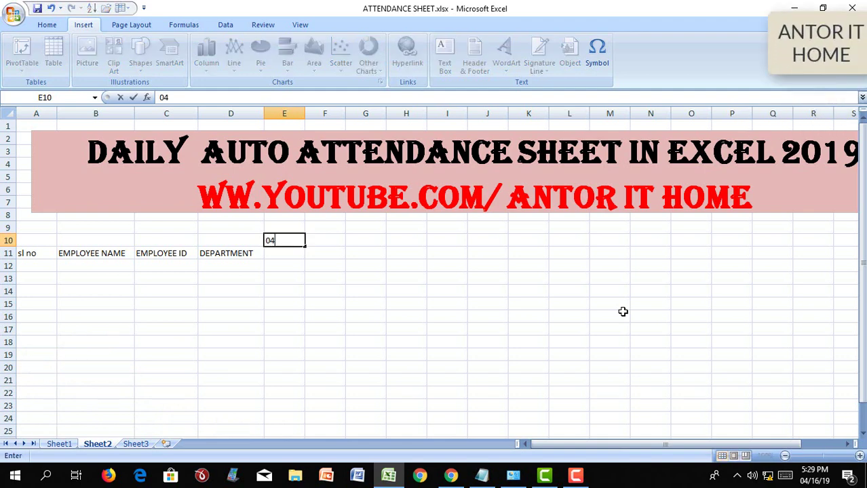
pyautogui.write('/')
pyautogui.write('01/19')
pyautogui.hotkey('ctrl', 'Return')
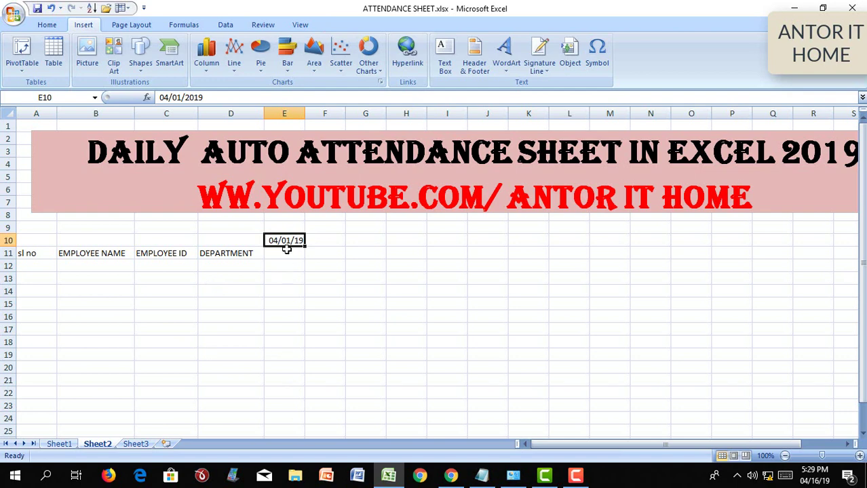
# - Give E10 the custom number format DD so the date displays as 01
pyautogui.rightClick(287, 238)
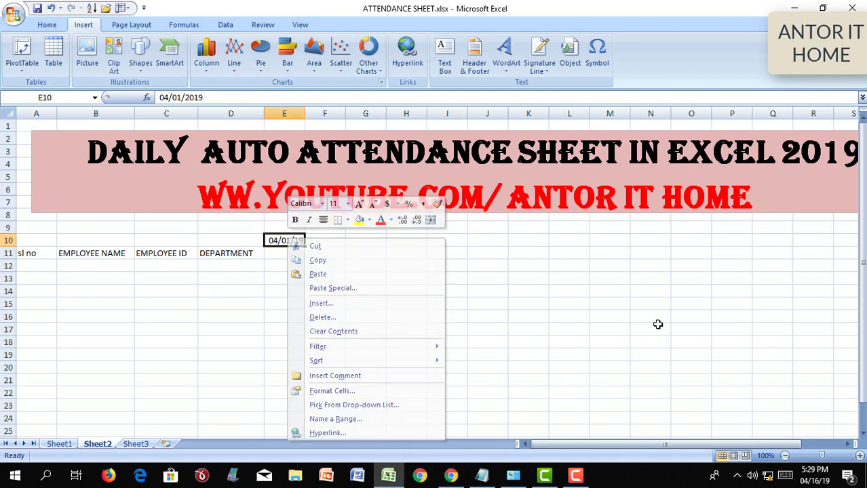
pyautogui.press('Escape')
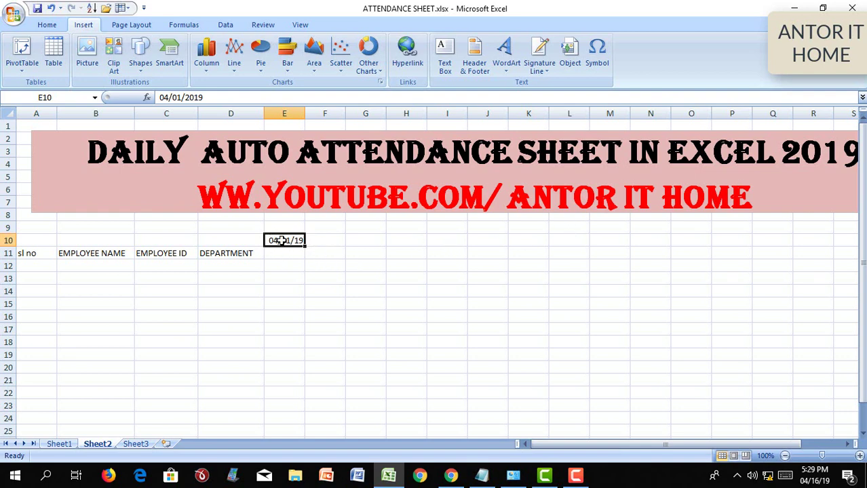
pyautogui.rightClick(286, 243)
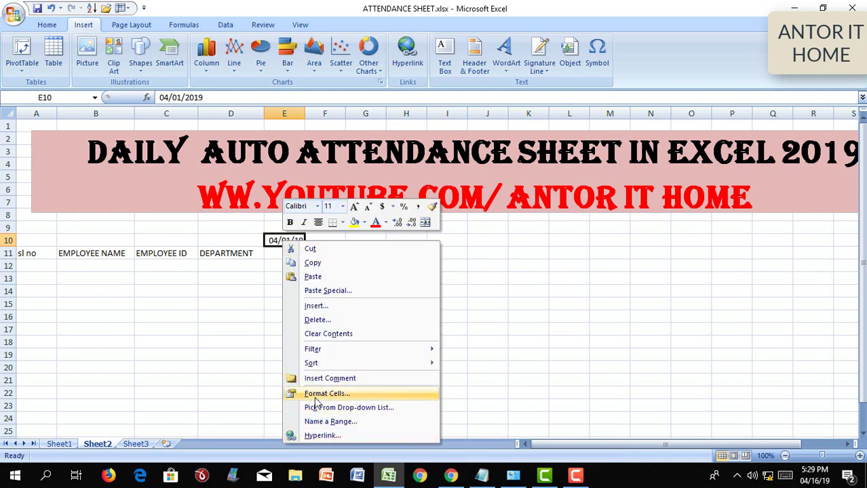
pyautogui.press('Escape')
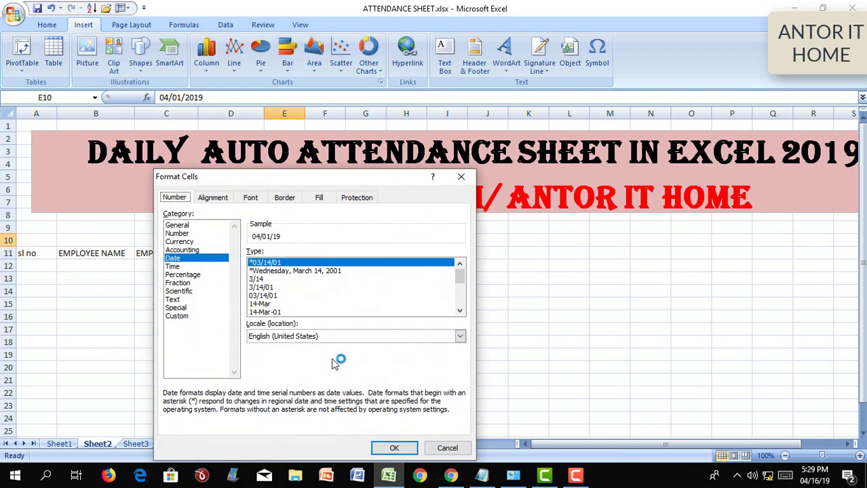
pyautogui.click(177, 316)
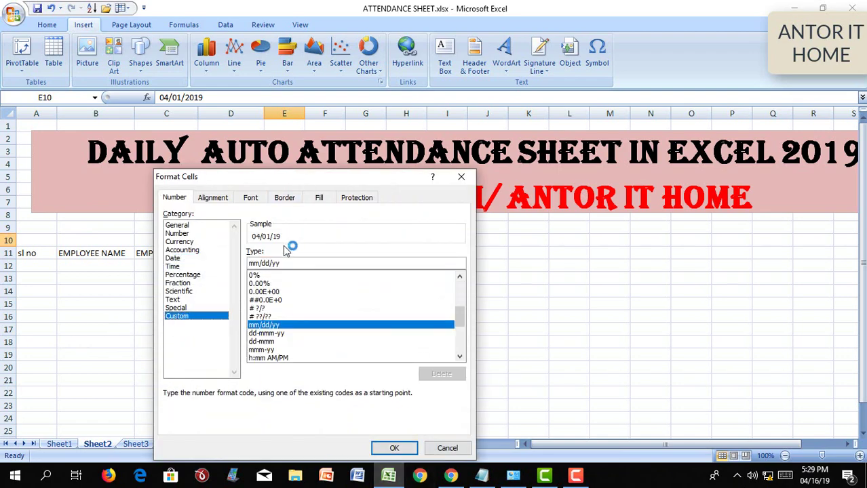
pyautogui.moveTo(281, 263); pyautogui.dragTo(236, 263)
pyautogui.write('D')
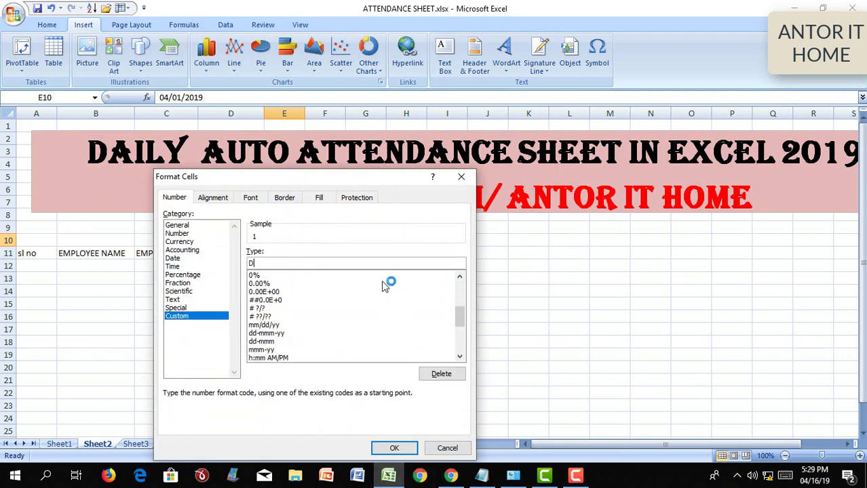
pyautogui.write('D')
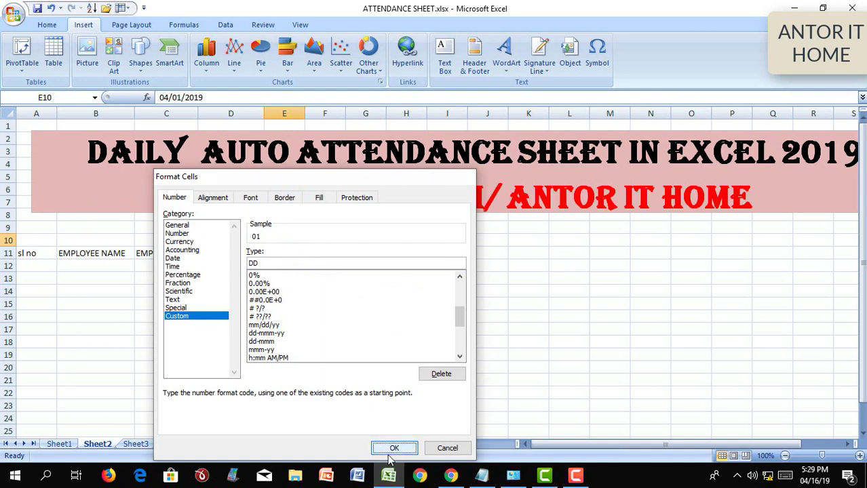
pyautogui.click(392, 449)
# - Fill the day series from E10 to AN10, then clear AI10:AN10 so April ends at 30
pyautogui.moveTo(305, 247); pyautogui.dragTo(778, 251)
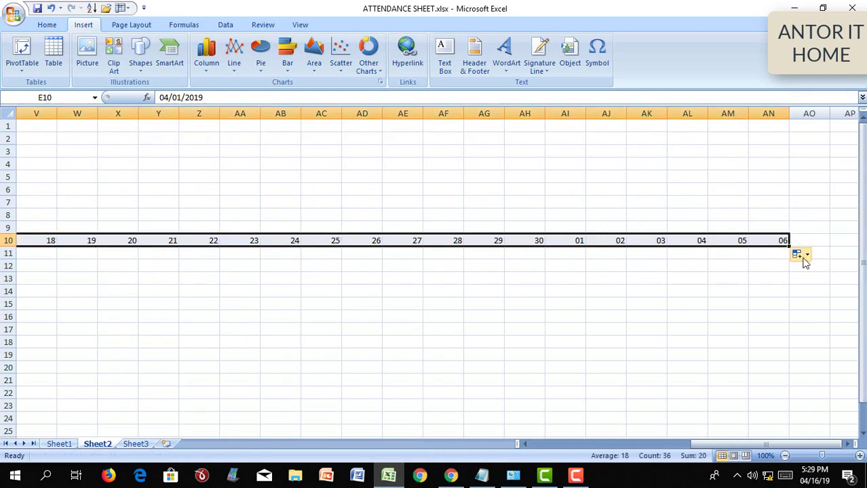
pyautogui.click(799, 255)
pyautogui.click(791, 285)
pyautogui.click(690, 241)
pyautogui.click(573, 240)
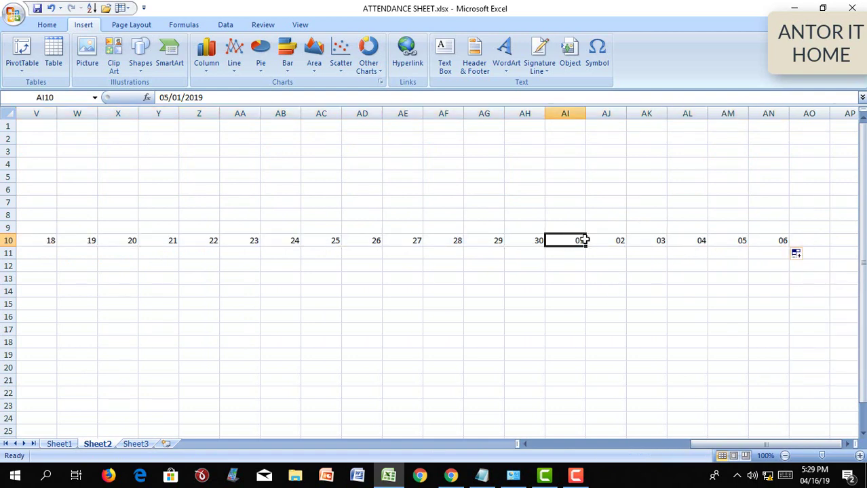
pyautogui.hotkey('ctrl', 'shift', 'Right')
pyautogui.press('Delete')
pyautogui.press('Left')
pyautogui.hotkey('ctrl', 'Left')
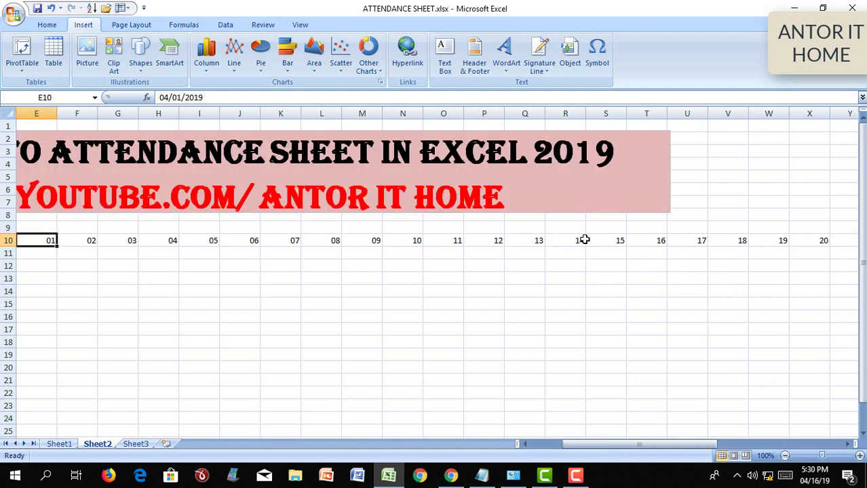
pyautogui.hscroll(-2, 583, 240)
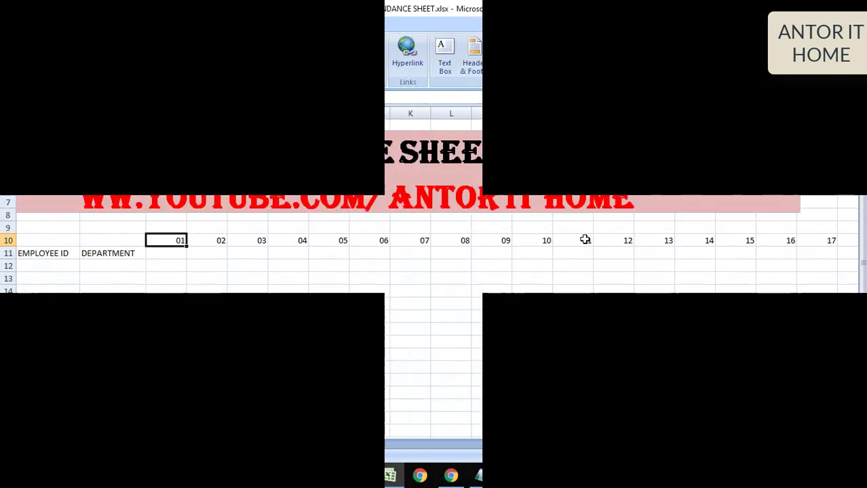
# - Enter =TEXT(E10,"DDD") in E11 so it shows the weekday Mon
pyautogui.press('Down')
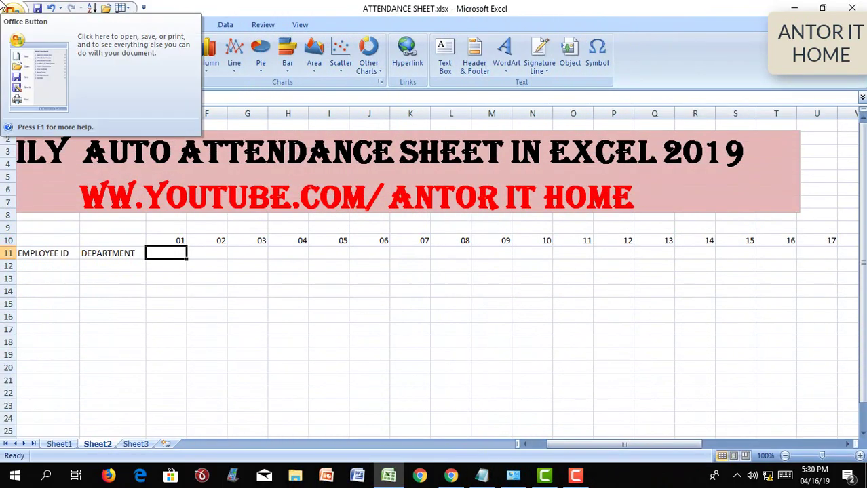
pyautogui.write('=')
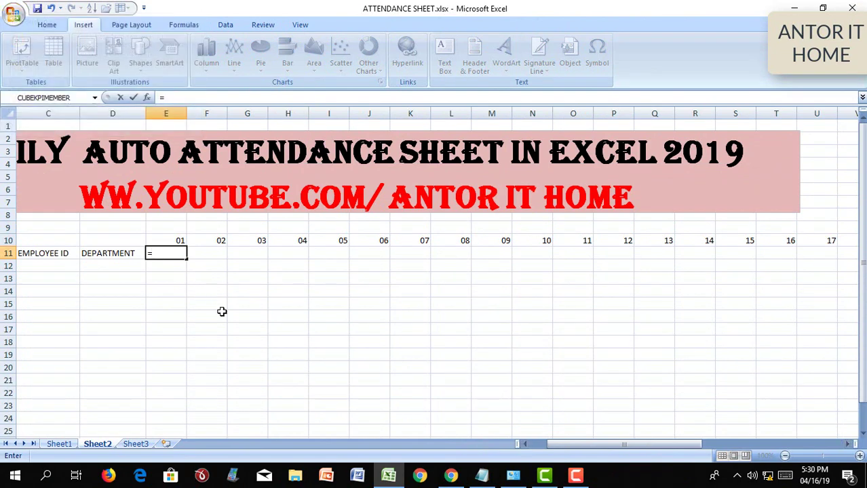
pyautogui.write('TEX')
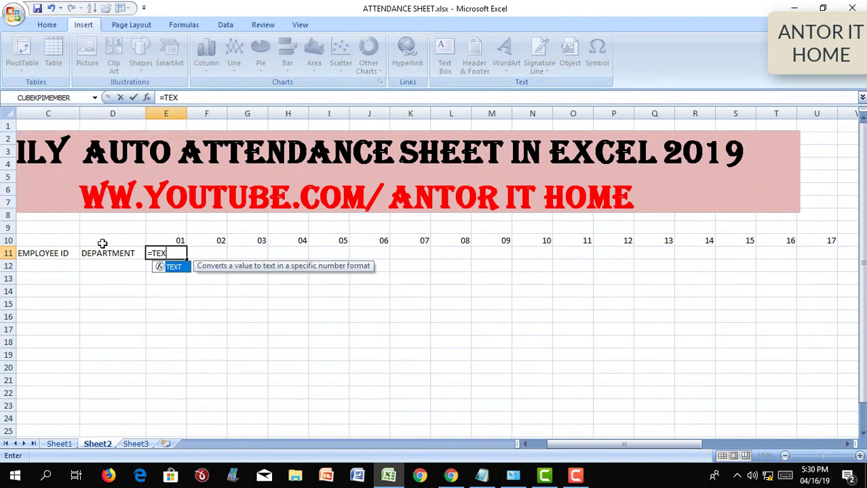
pyautogui.write('T(')
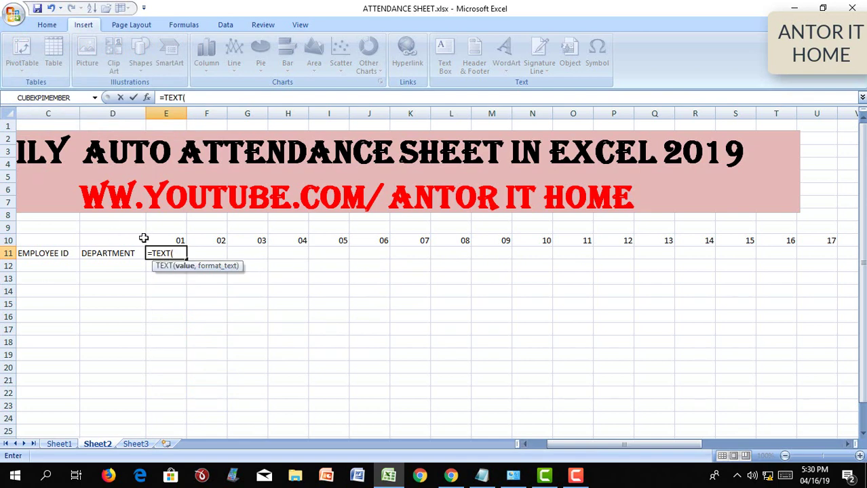
pyautogui.click(179, 241)
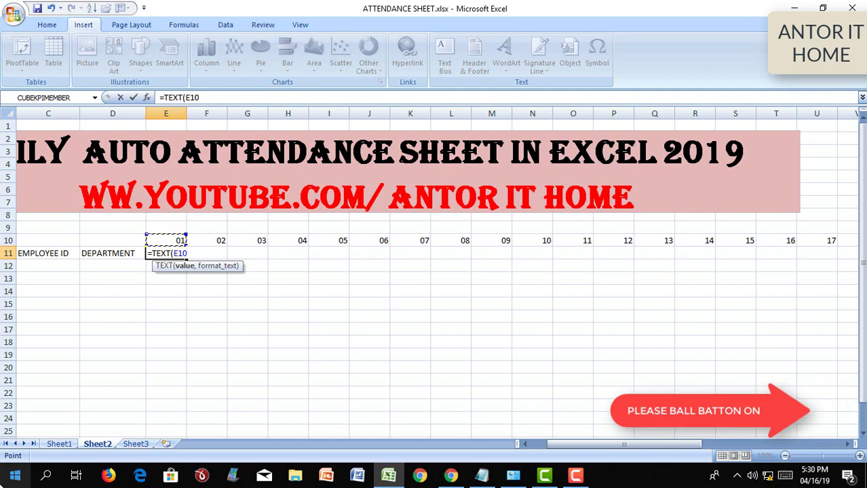
pyautogui.write(',')
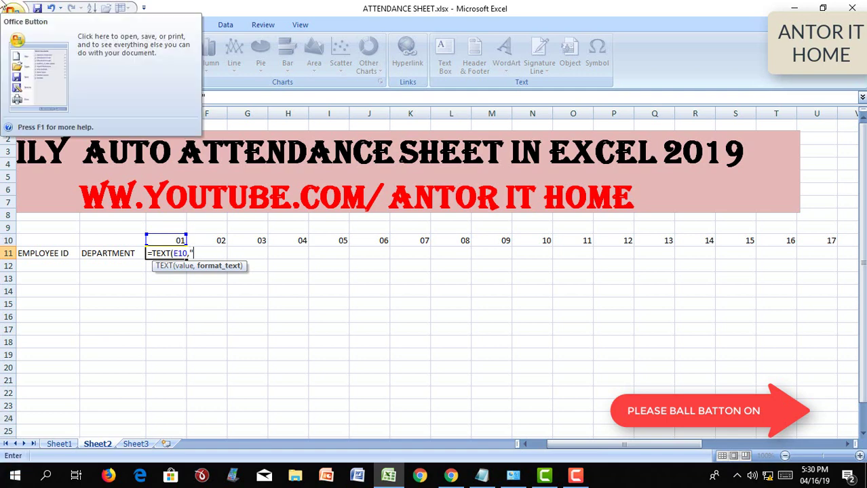
pyautogui.write('DDD')
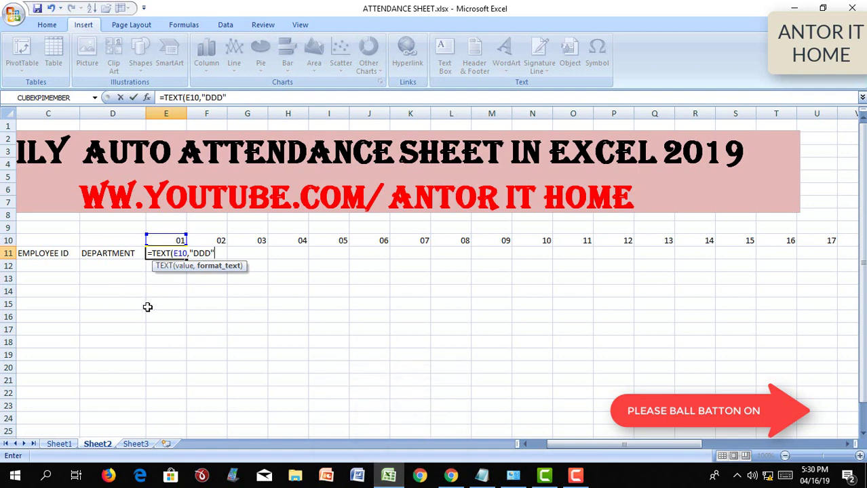
pyautogui.press('Return')
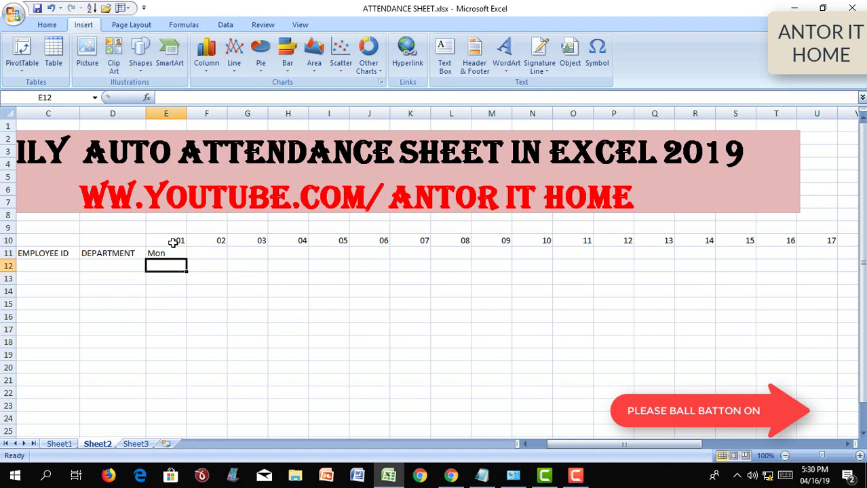
pyautogui.click(173, 242)
pyautogui.click(170, 255)
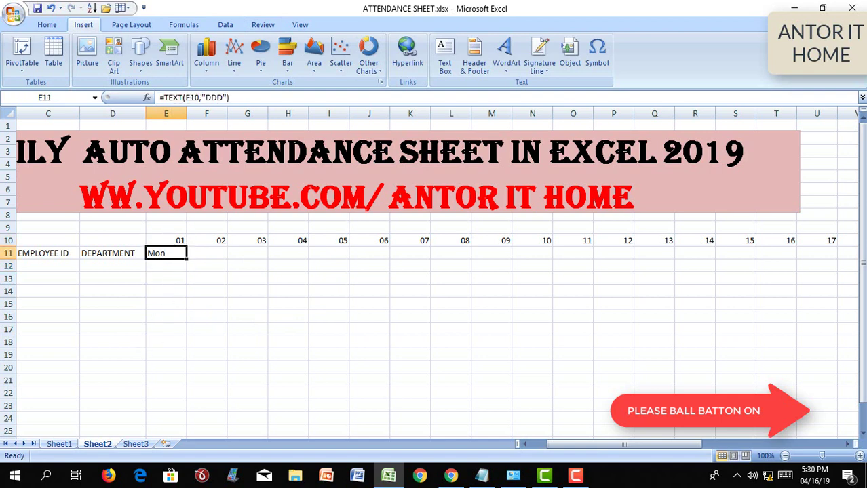
# - Check April 1's weekday in the calendar, then fill the weekday formula across row 11 to AH
pyautogui.click(814, 475)
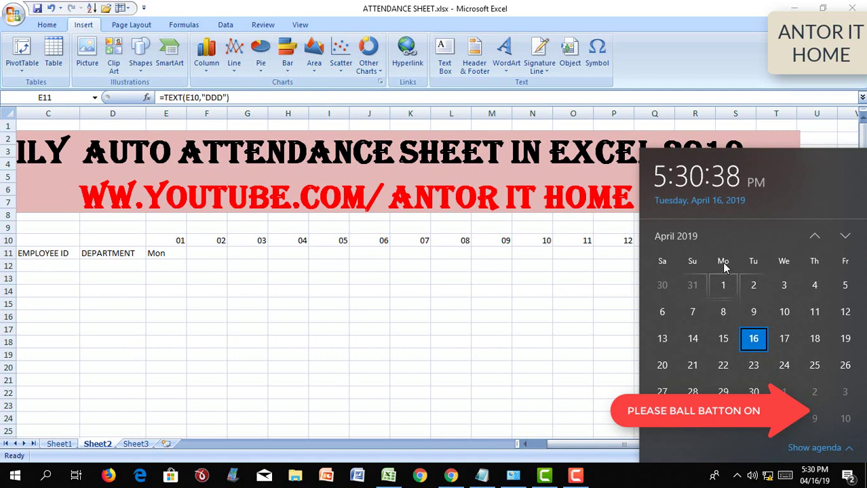
pyautogui.click(716, 289)
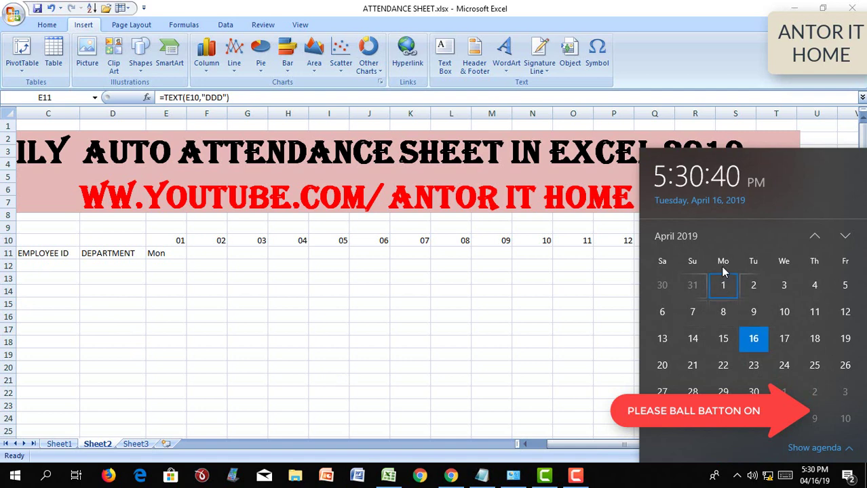
pyautogui.click(178, 266)
pyautogui.moveTo(187, 260); pyautogui.dragTo(864, 317)
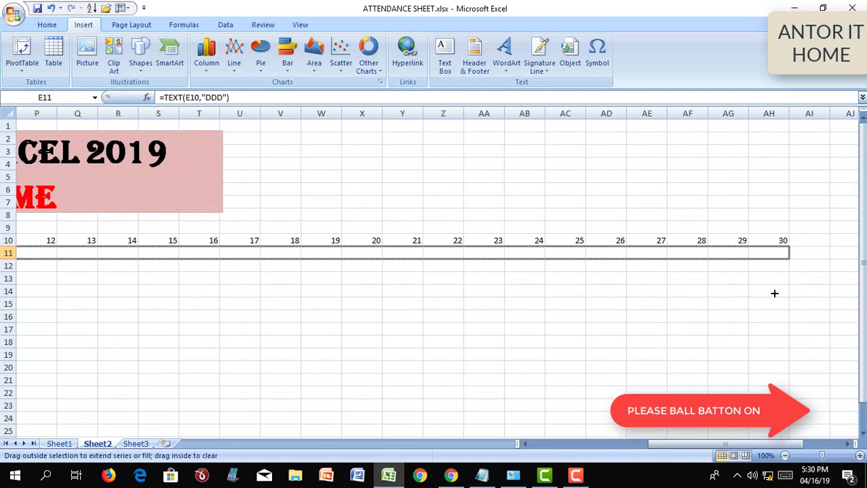
pyautogui.moveTo(865, 317); pyautogui.dragTo(774, 293)
pyautogui.click(472, 300)
# - Select the date grid from column E to AH down to row 22
pyautogui.press('Home')
pyautogui.press('Right')
pyautogui.press('Right')
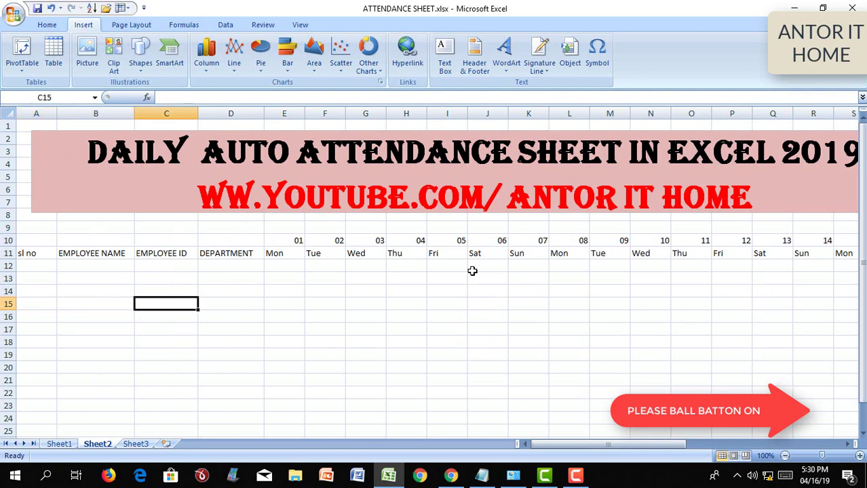
pyautogui.press('Right')
pyautogui.press('Right')
pyautogui.press('Up')
pyautogui.press('Up')
pyautogui.press('Up')
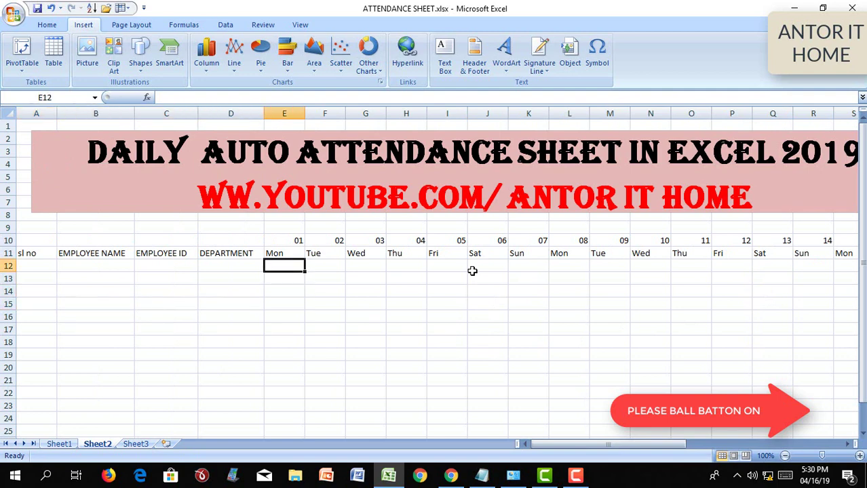
pyautogui.press('Up')
pyautogui.press('Up')
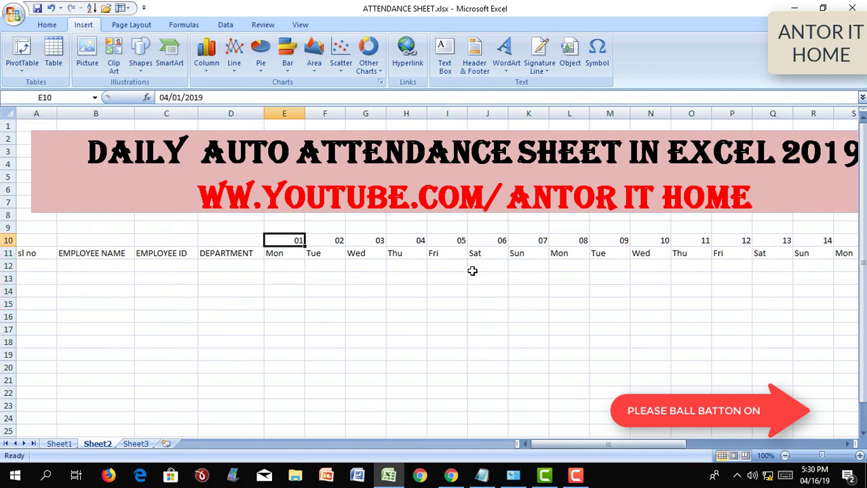
pyautogui.hotkey('shift', 'Down')
pyautogui.hotkey('shift', 'Down')
pyautogui.hotkey('shift', 'Down')
pyautogui.hotkey('shift', 'Down')
pyautogui.hotkey('shift', 'Down')
pyautogui.hotkey('shift', 'Down')
pyautogui.hotkey('shift', 'Down')
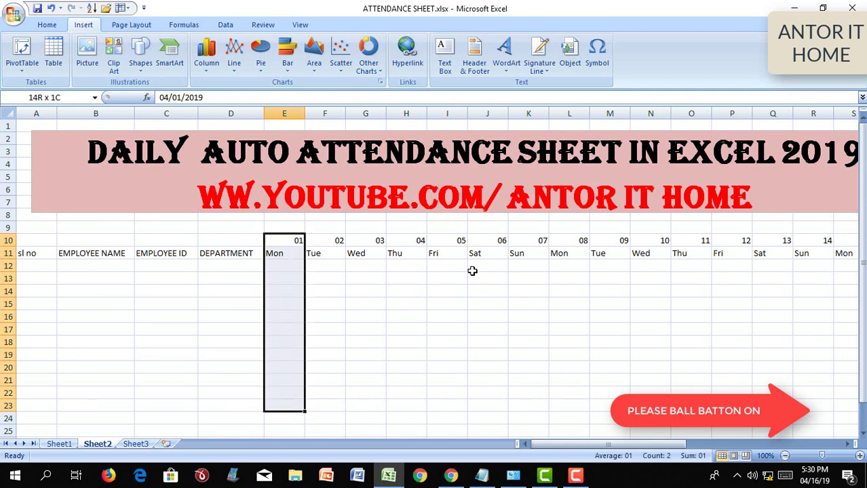
pyautogui.hotkey('shift', 'Up')
pyautogui.hotkey('shift', 'Up')
pyautogui.hotkey('shift', 'Right')
pyautogui.hotkey('shift', 'Right')
pyautogui.hotkey('shift', 'Right')
pyautogui.hotkey('shift', 'Right')
pyautogui.hotkey('shift', 'Right')
pyautogui.hotkey('shift', 'Right')
pyautogui.hotkey('shift', 'Right')
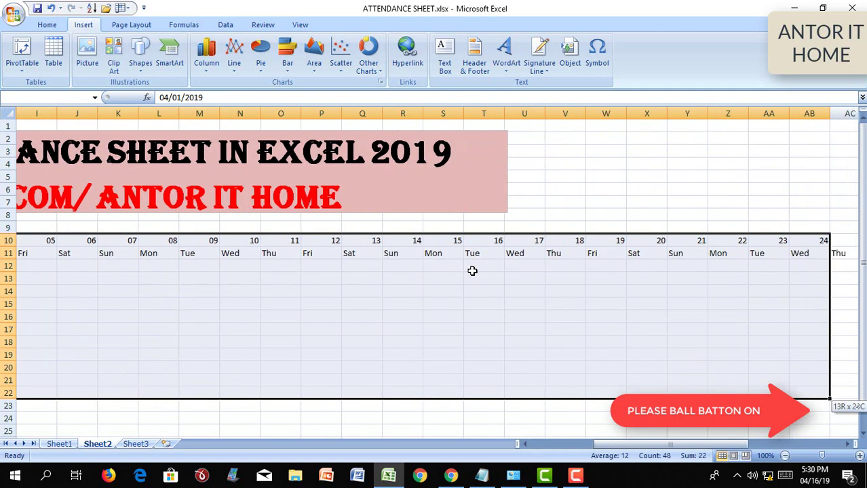
pyautogui.hotkey('shift', 'Right')
pyautogui.hotkey('shift', 'Right')
pyautogui.hotkey('shift', 'Right')
pyautogui.hotkey('shift', 'Right')
pyautogui.hotkey('shift', 'Right')
pyautogui.hotkey('shift', 'Right')
pyautogui.hotkey('shift', 'Left')
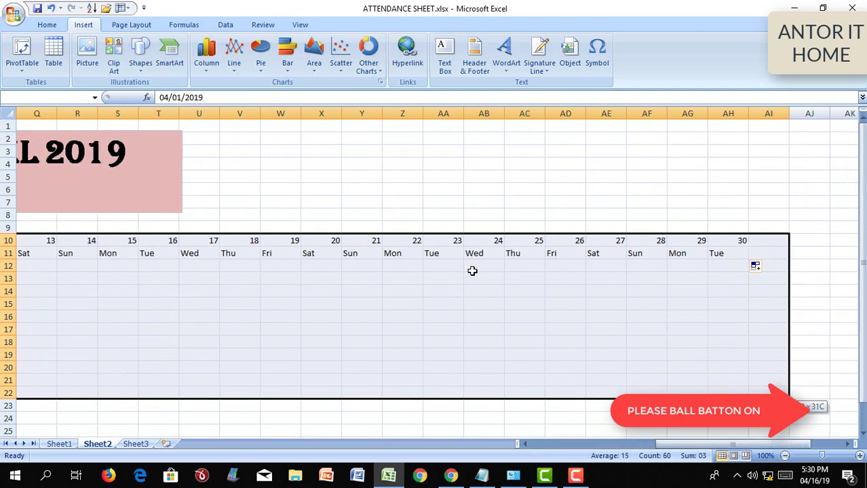
pyautogui.hotkey('shift', 'Left')
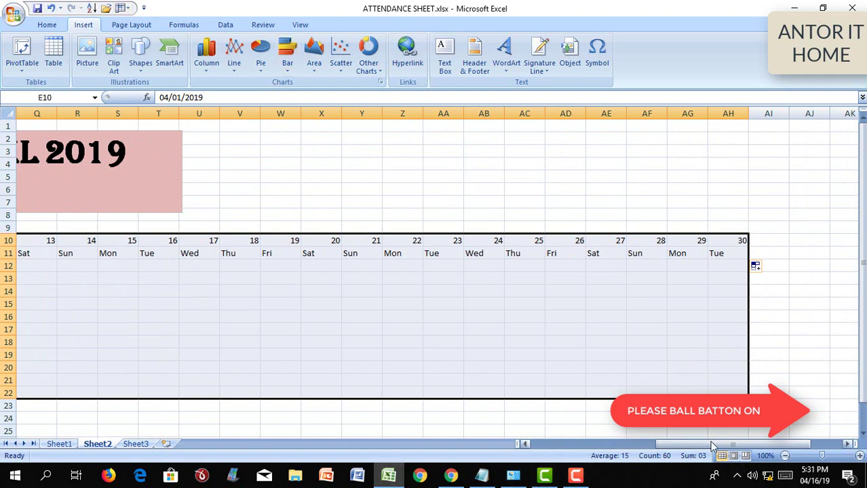
pyautogui.moveTo(683, 448); pyautogui.dragTo(559, 453)
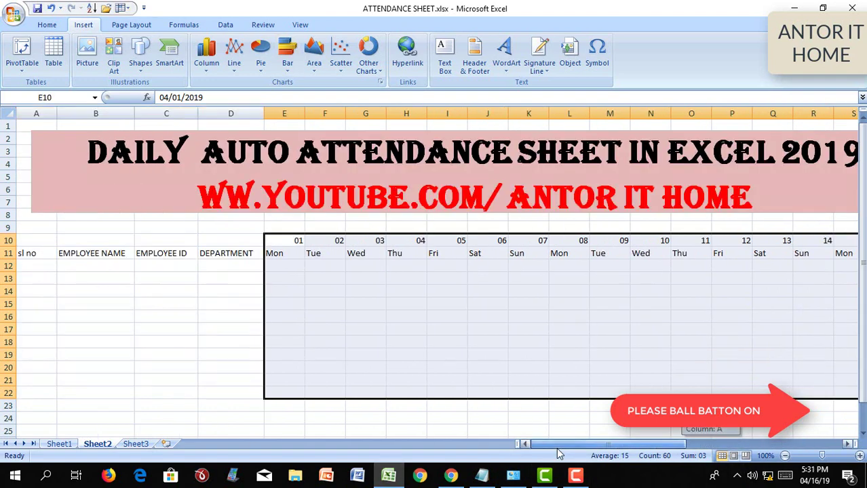
# - Add a formula conditional formatting rule =OR(E$11="FRI") with an orange fill to the grid
pyautogui.click(47, 25)
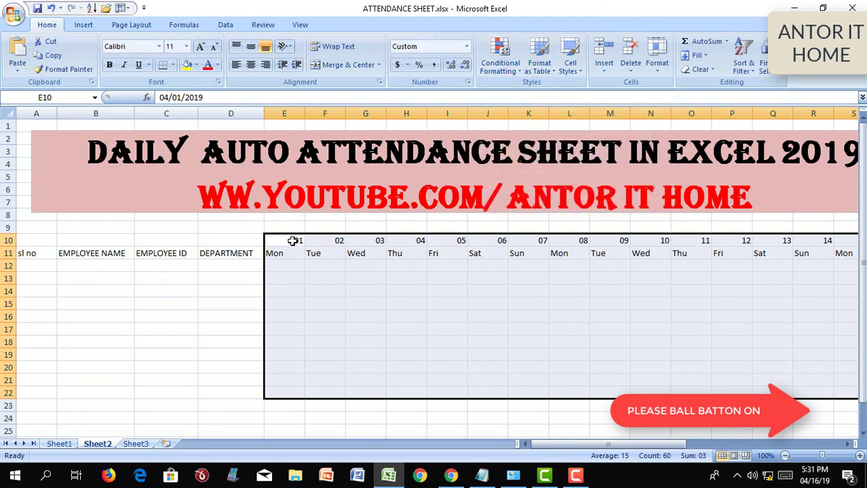
pyautogui.moveTo(597, 445)
pyautogui.mouseDown()
pyautogui.moveTo(710, 459)
pyautogui.moveTo(607, 457)
pyautogui.moveTo(631, 445)
pyautogui.moveTo(598, 445)
pyautogui.mouseUp()
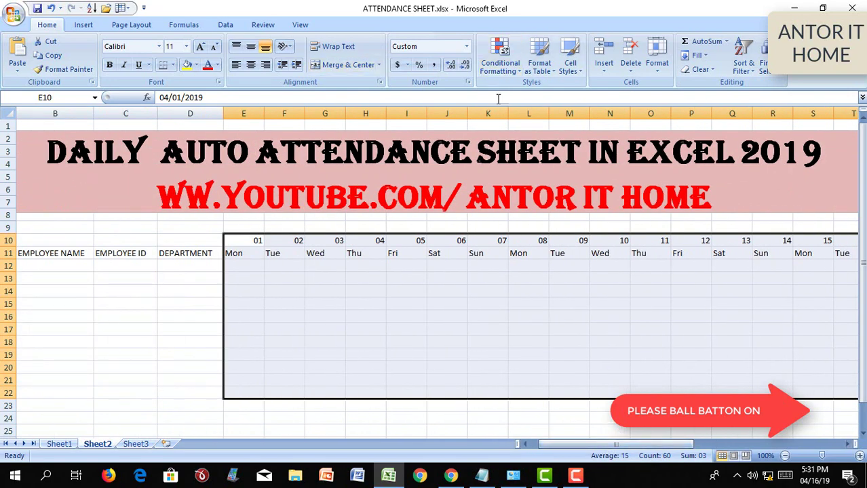
pyautogui.click(502, 65)
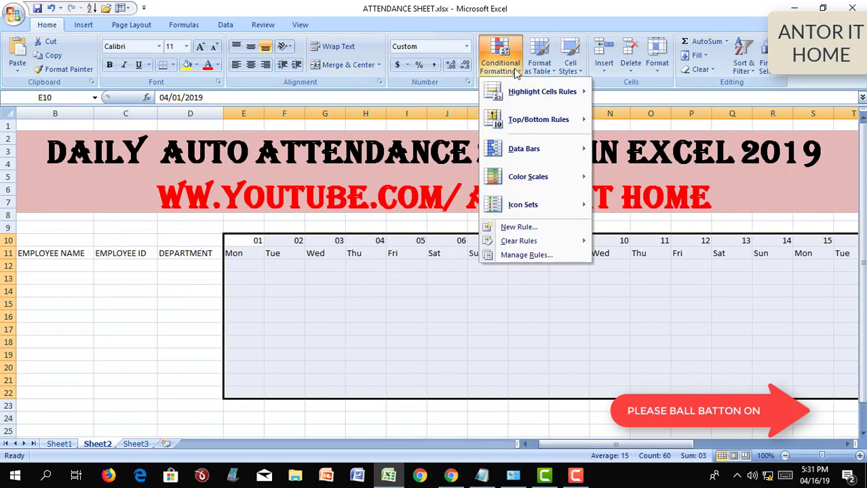
pyautogui.click(557, 229)
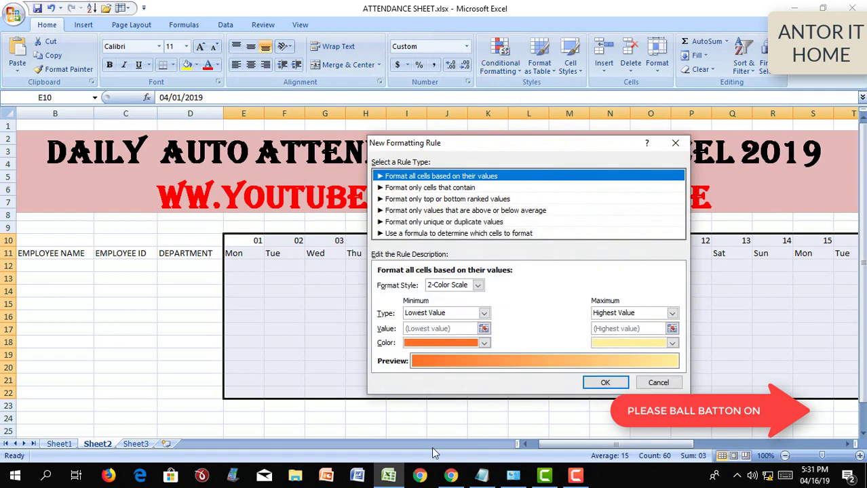
pyautogui.click(428, 233)
pyautogui.write('=OR(')
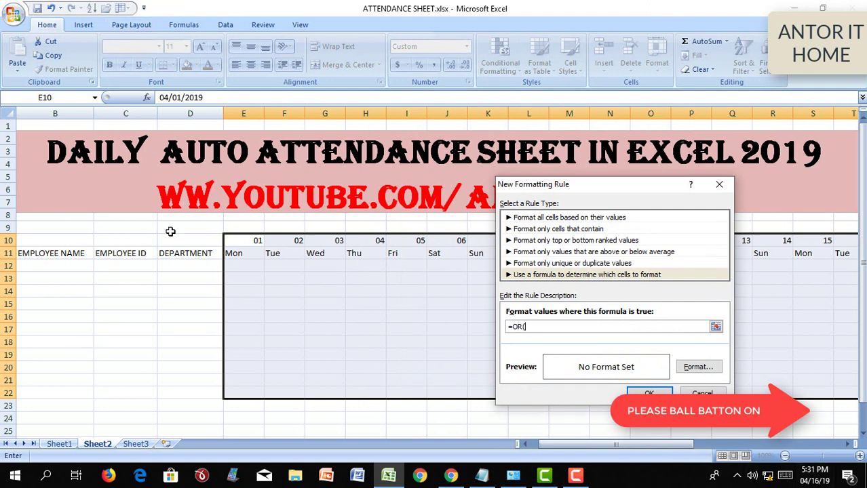
pyautogui.click(234, 252)
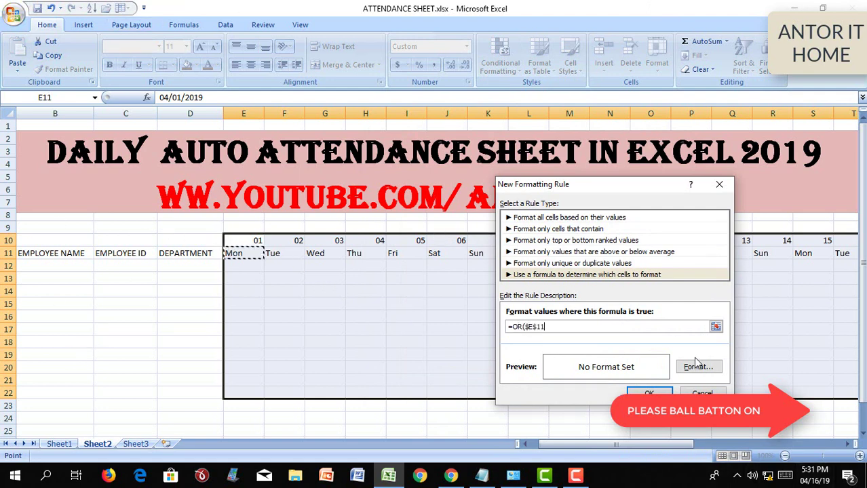
pyautogui.click(527, 326)
pyautogui.write('="FRI")')
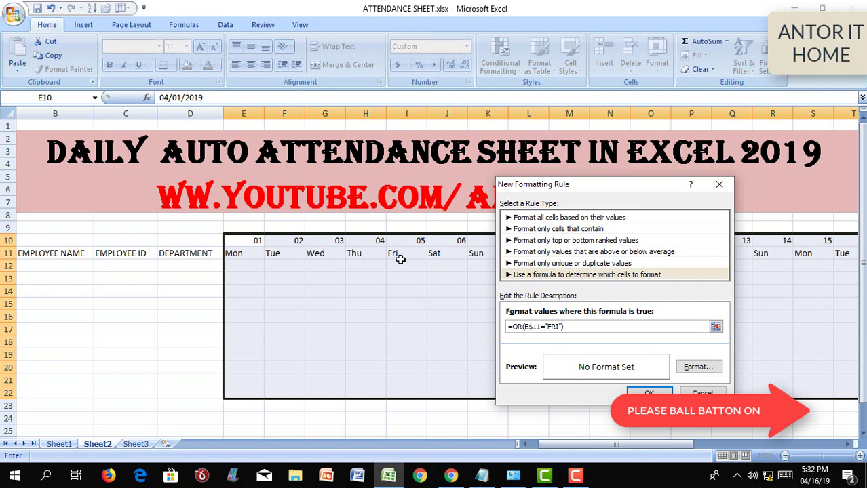
pyautogui.click(698, 368)
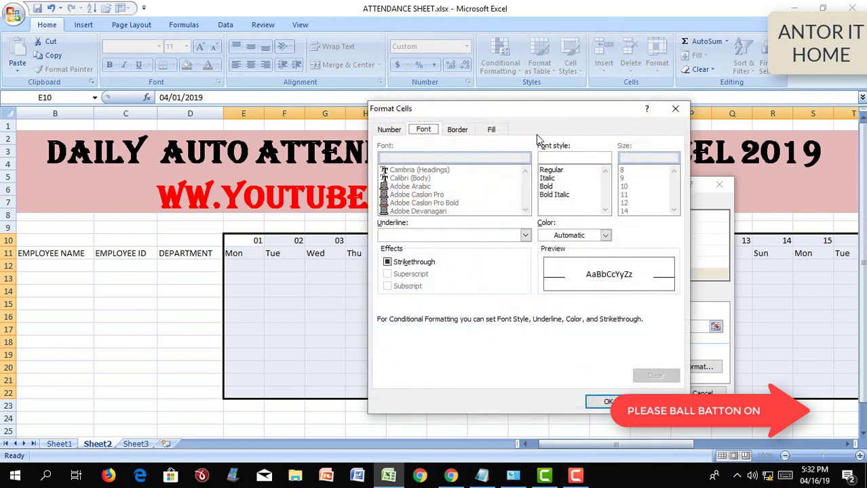
pyautogui.click(493, 130)
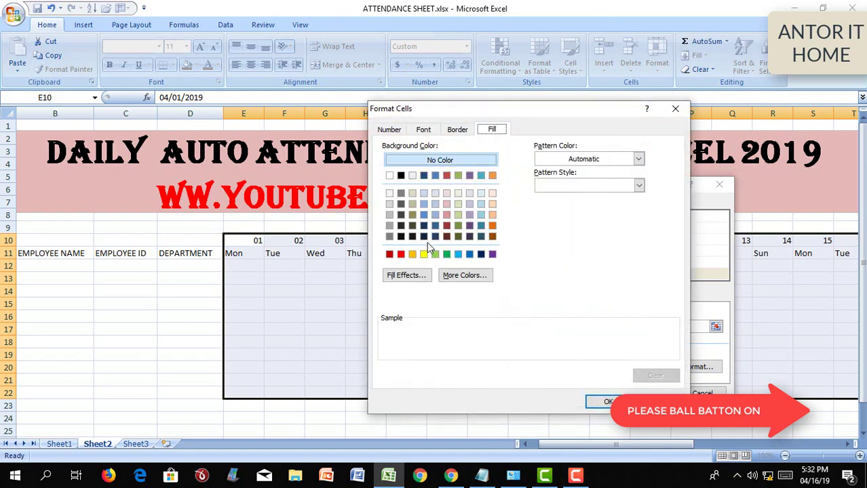
pyautogui.click(492, 226)
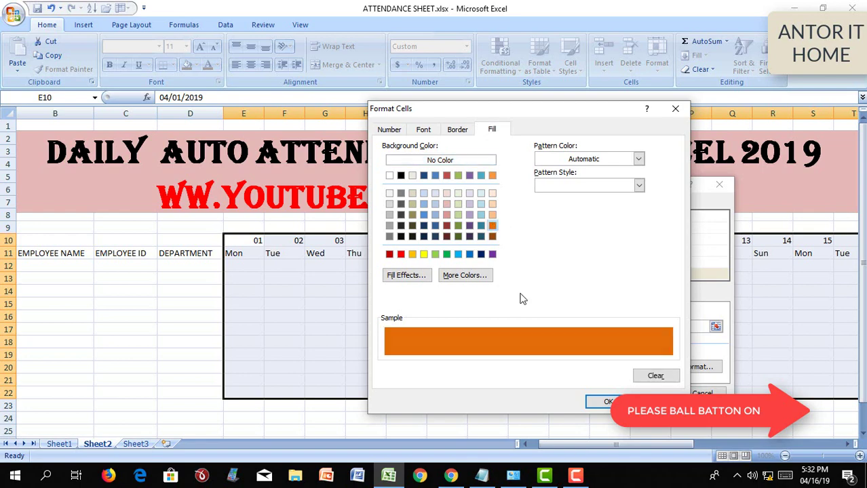
pyautogui.click(606, 403)
pyautogui.click(652, 394)
# - Move across the grid to check the orange Friday columns, then return to the start
pyautogui.click(569, 329)
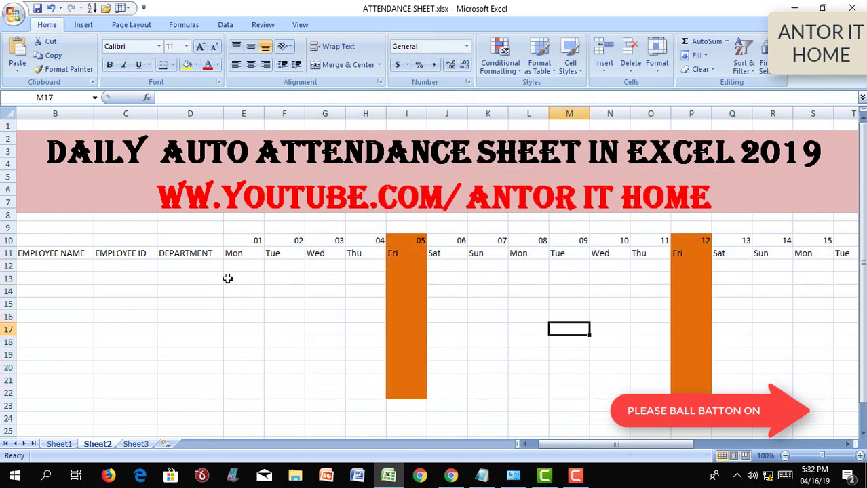
pyautogui.press('Left')
pyautogui.press('Left')
pyautogui.press('Left')
pyautogui.press('Left')
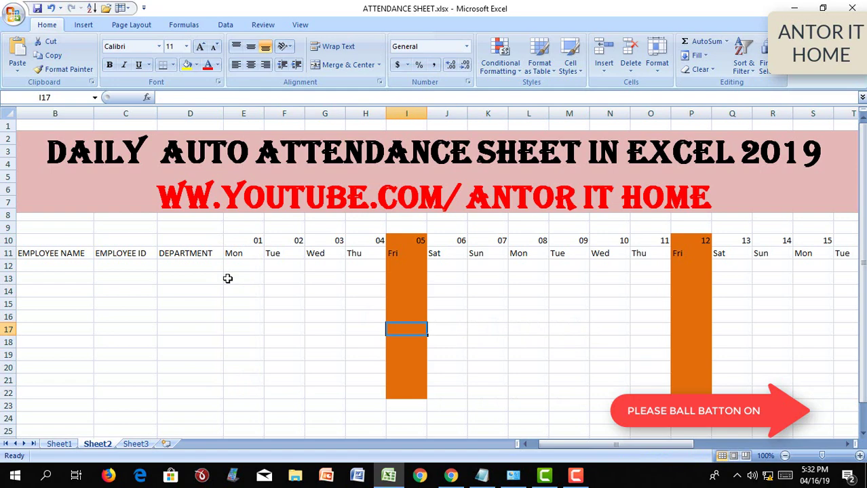
pyautogui.press('Right')
pyautogui.press('Right')
pyautogui.press('Right')
pyautogui.press('Right')
pyautogui.press('Right')
pyautogui.press('Right')
pyautogui.press('Right')
pyautogui.press('Right')
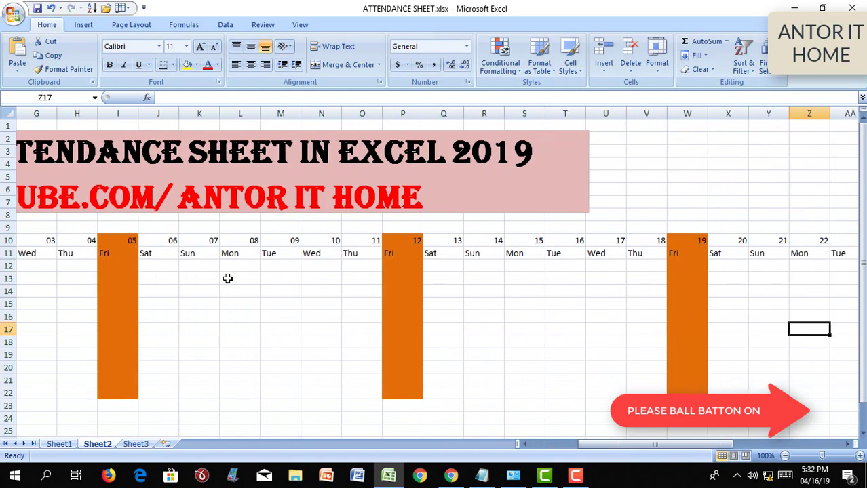
pyautogui.press('Right')
pyautogui.press('Right')
pyautogui.press('Right')
pyautogui.press('Left')
pyautogui.press('Home')
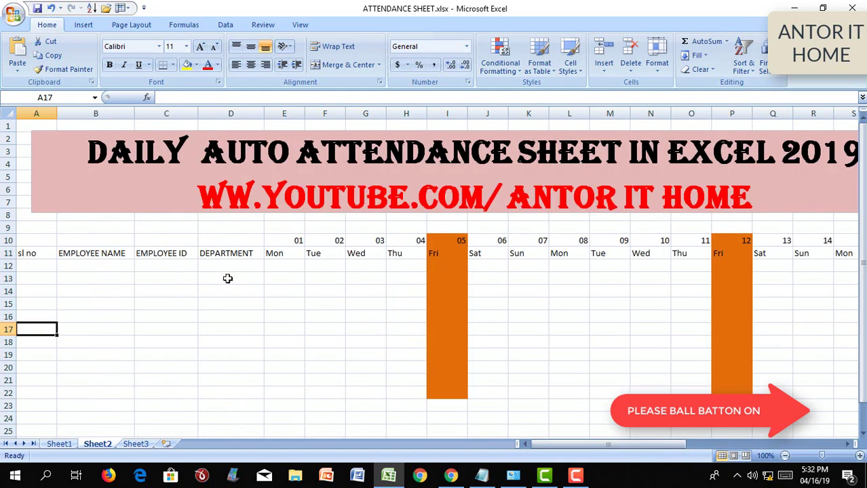
pyautogui.press('Right')
pyautogui.press('Right')
pyautogui.press('Right')
pyautogui.press('Right')
# - Add a List data validation with source A,P,L to cell E12
pyautogui.press('Up')
pyautogui.press('Up')
pyautogui.press('Up')
pyautogui.click(226, 25)
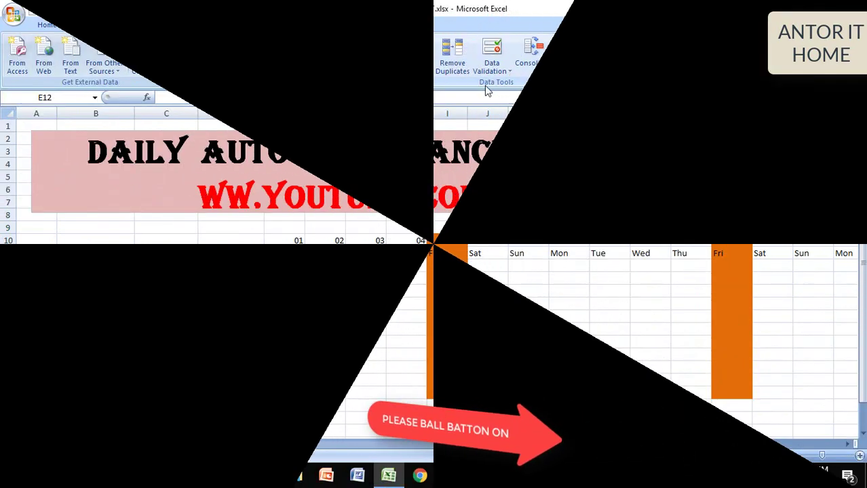
pyautogui.click(505, 73)
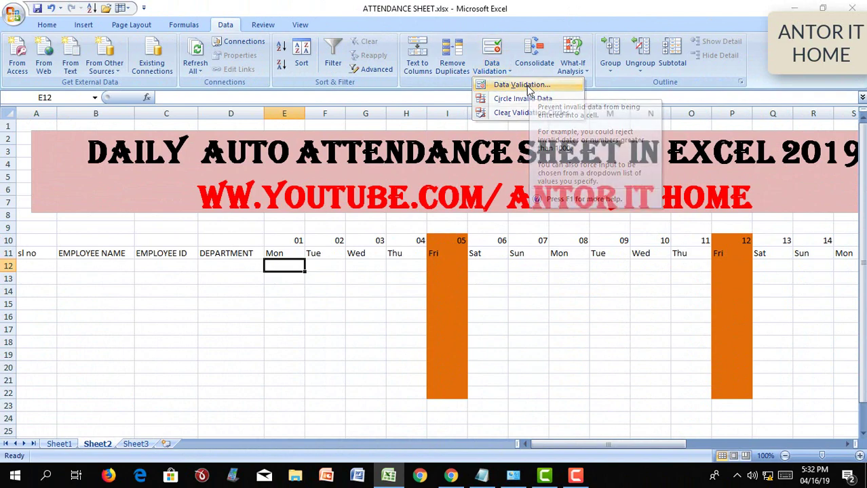
pyautogui.click(531, 87)
pyautogui.click(547, 261)
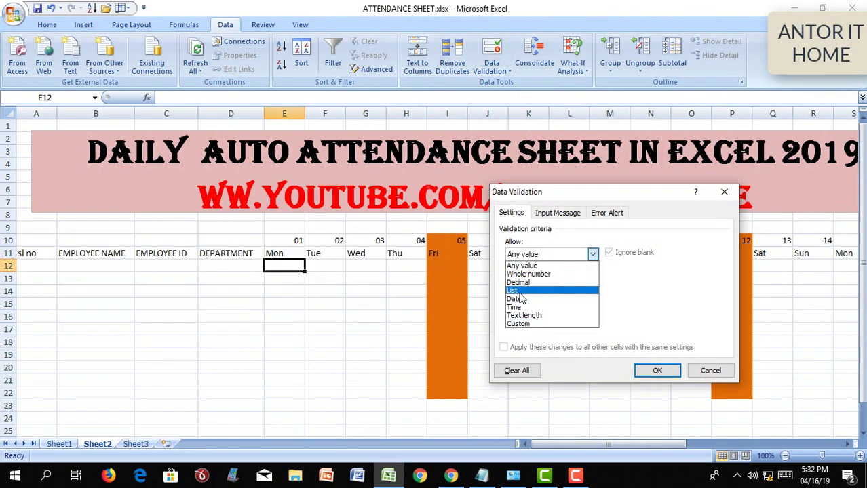
pyautogui.click(535, 297)
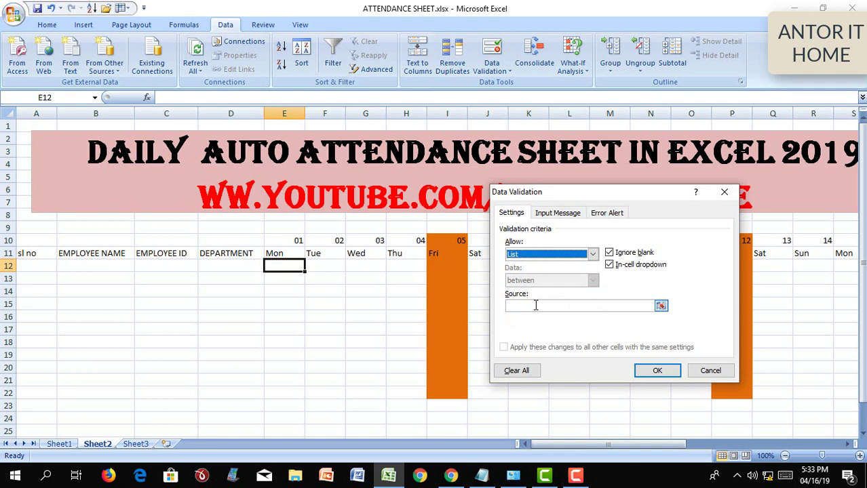
pyautogui.click(535, 305)
pyautogui.write('A,P,L')
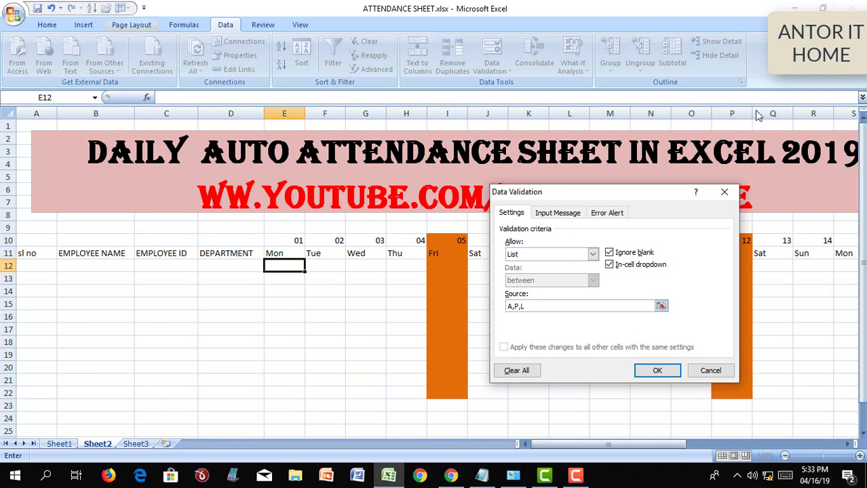
pyautogui.click(655, 372)
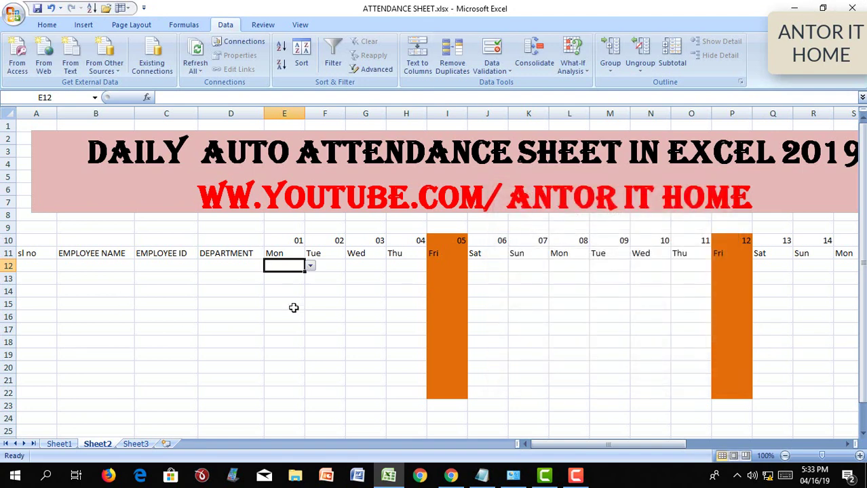
# - Test E12's dropdown by choosing P from the A/P/L list
pyautogui.click(310, 266)
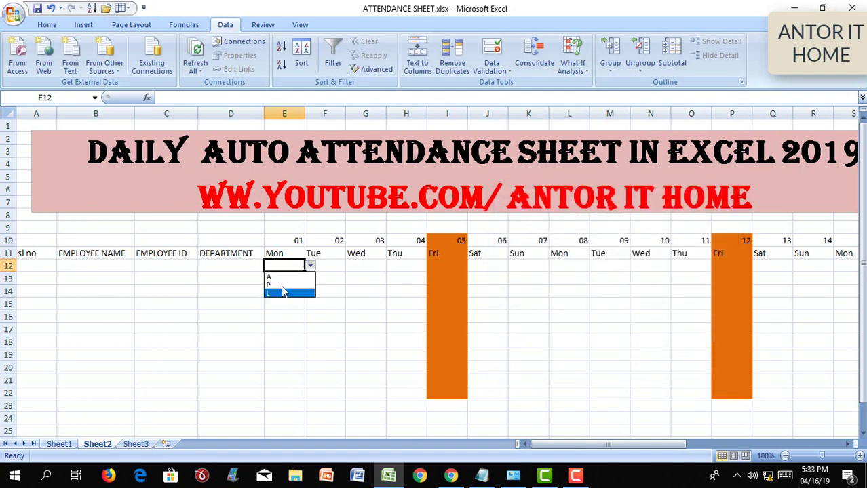
pyautogui.click(341, 274)
pyautogui.click(337, 314)
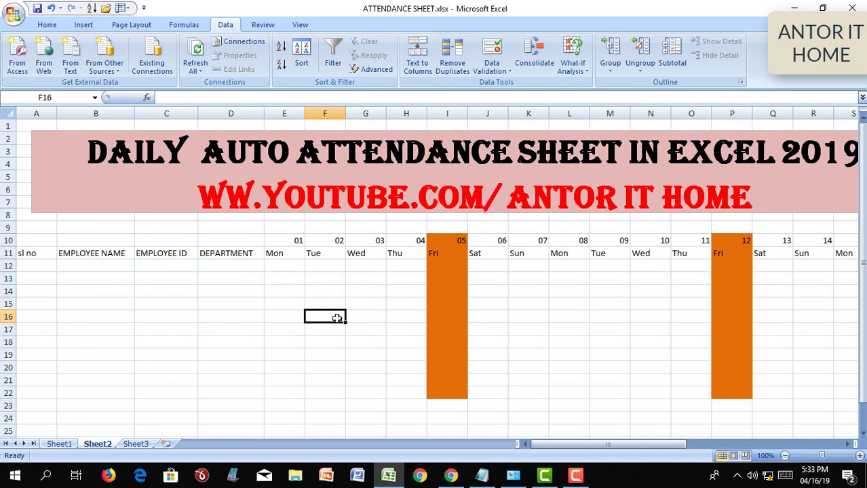
pyautogui.click(284, 264)
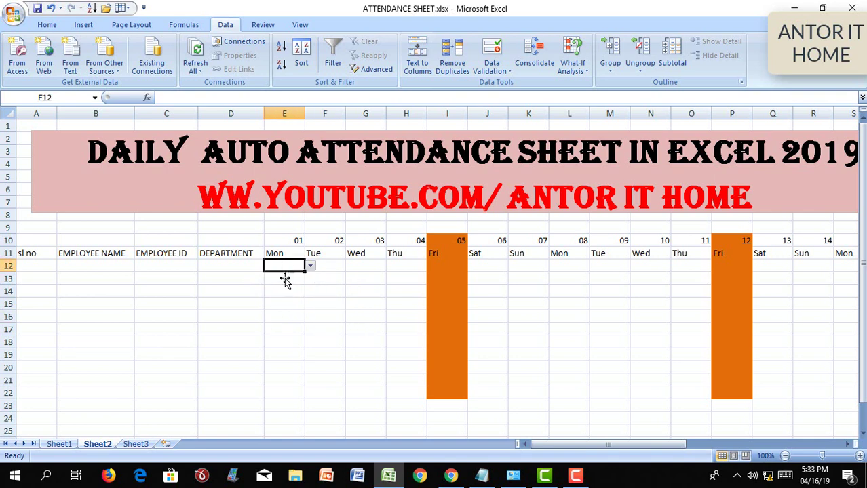
pyautogui.click(310, 267)
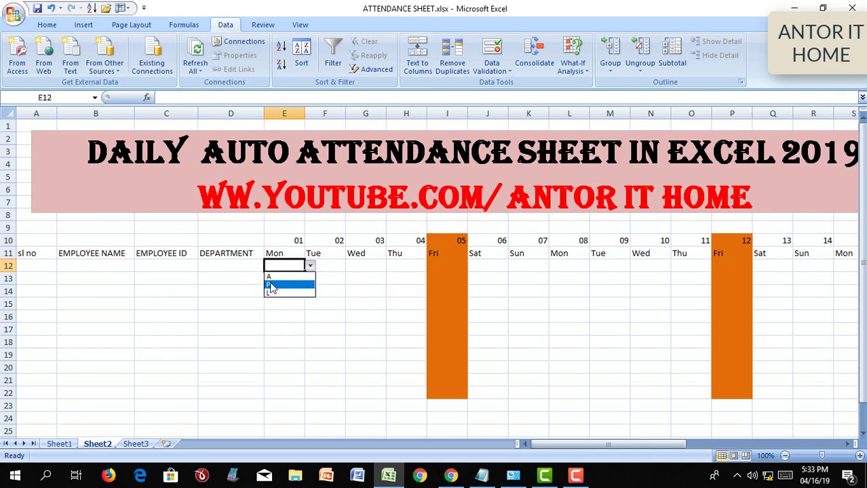
pyautogui.click(271, 288)
pyautogui.click(329, 315)
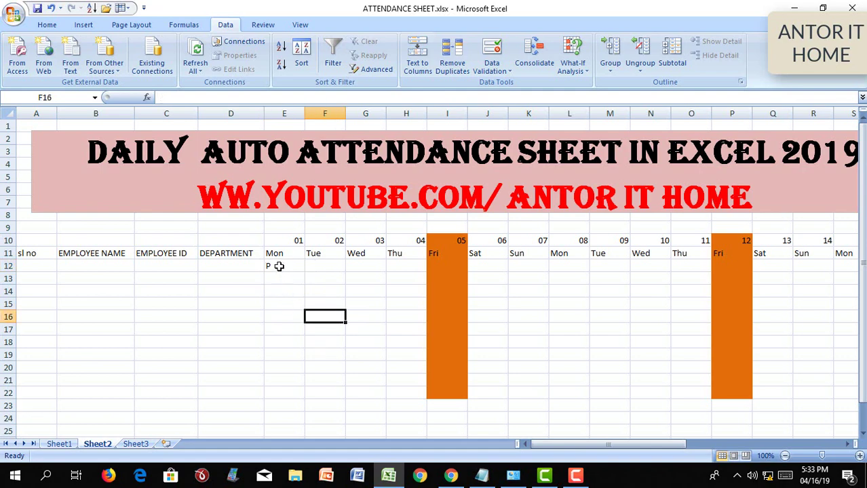
# - Select the attendance grid from E12 through the day-30 column in row 22
pyautogui.moveTo(279, 267); pyautogui.dragTo(681, 377)
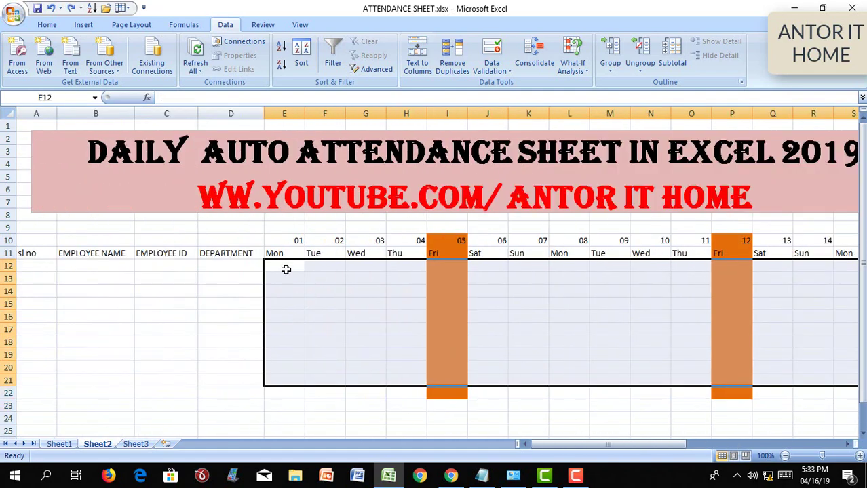
pyautogui.moveTo(285, 266)
pyautogui.mouseDown()
pyautogui.moveTo(828, 413)
pyautogui.moveTo(854, 399)
pyautogui.mouseUp()
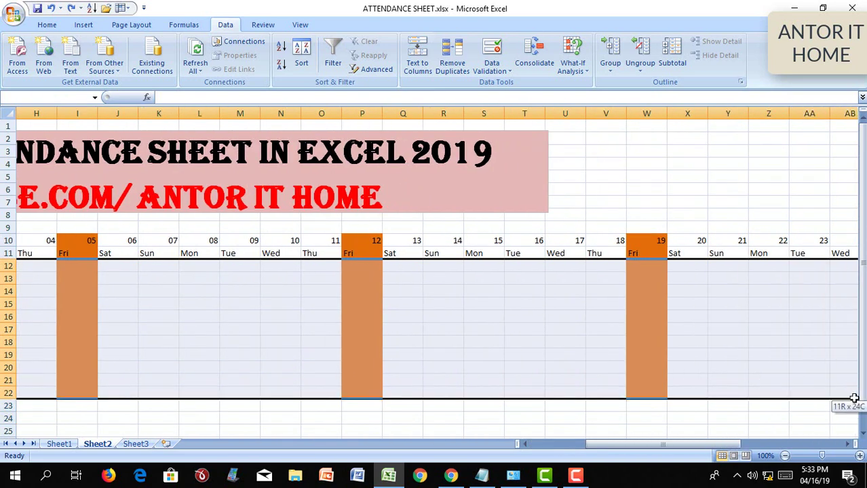
pyautogui.moveTo(854, 399); pyautogui.dragTo(783, 396)
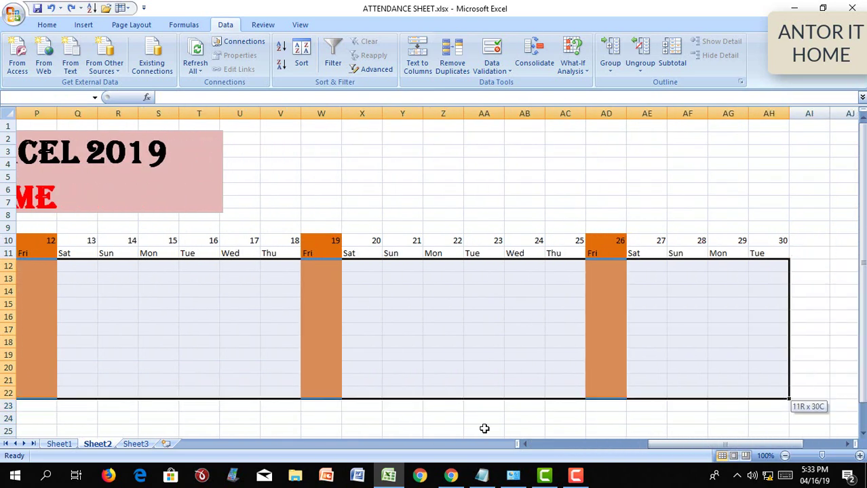
# - Restrict the selected attendance cells to a dropdown list with source A,P,L
pyautogui.click(506, 68)
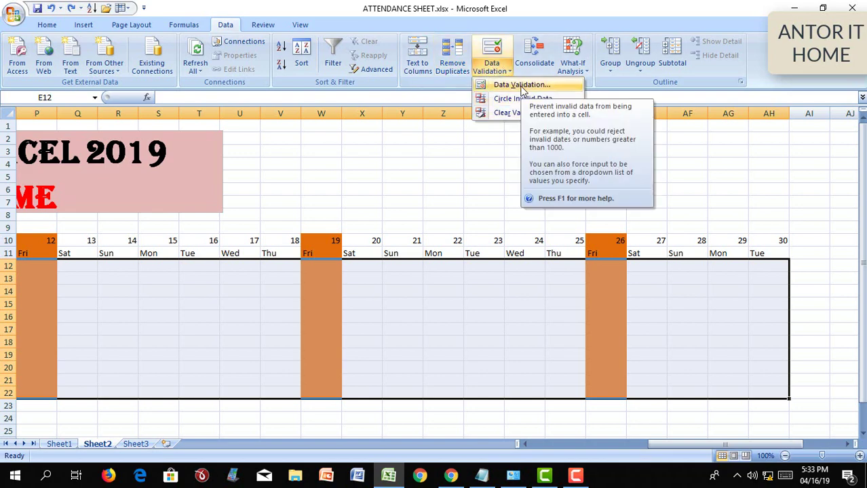
pyautogui.click(522, 87)
pyautogui.click(535, 255)
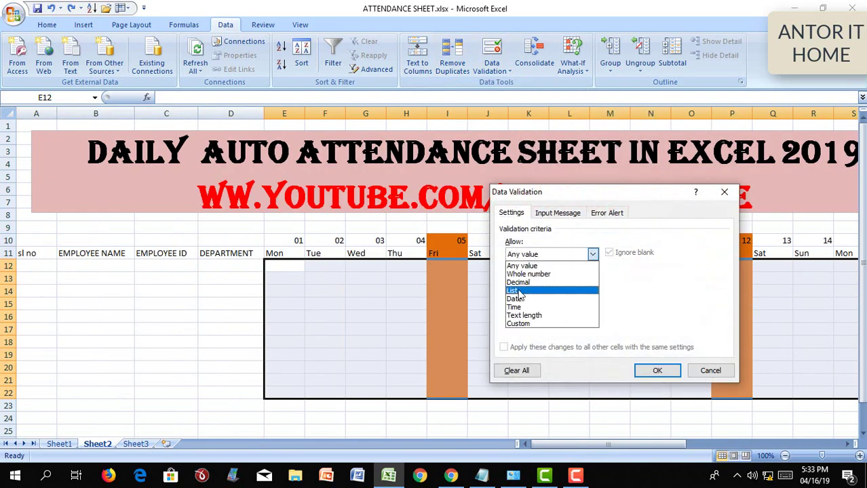
pyautogui.click(515, 290)
pyautogui.click(577, 306)
pyautogui.write('A,P,L')
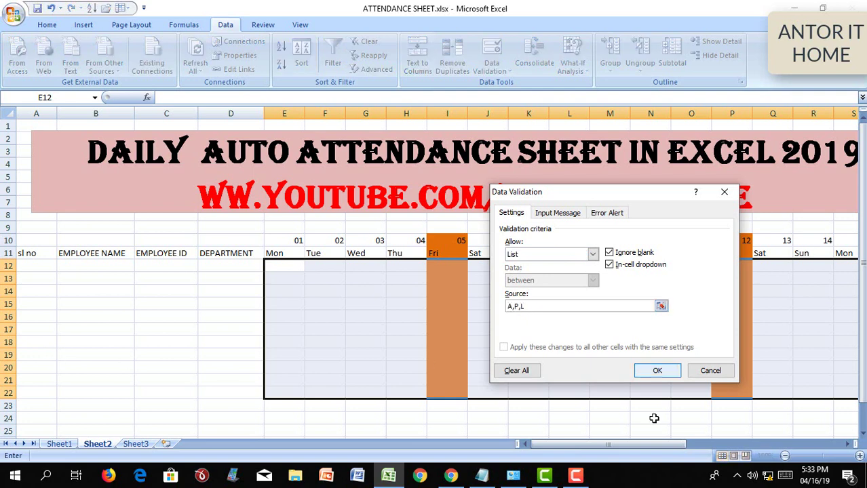
pyautogui.click(657, 371)
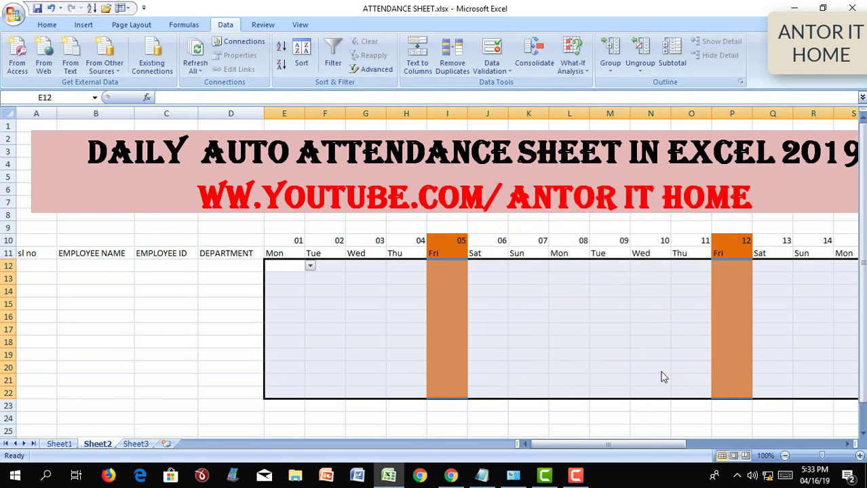
# - Test the dropdown in several grid cells, picking P in E12 and trying G12
pyautogui.click(354, 322)
pyautogui.click(519, 321)
pyautogui.click(651, 330)
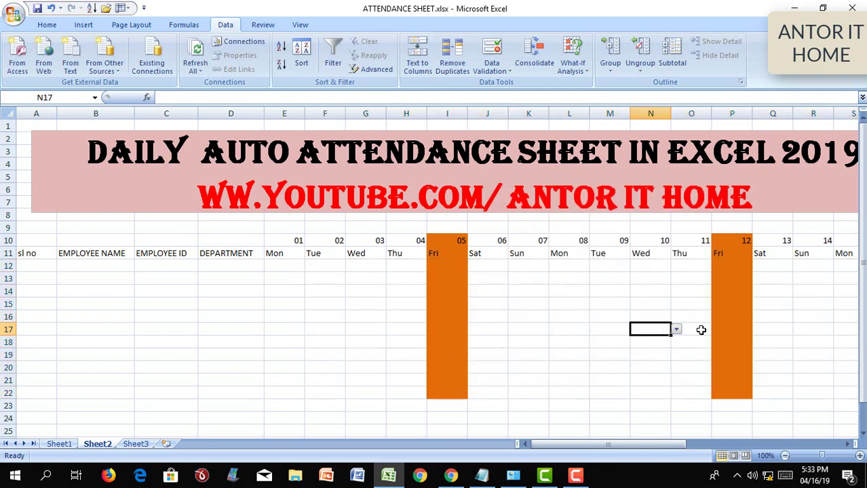
pyautogui.click(774, 329)
pyautogui.click(293, 268)
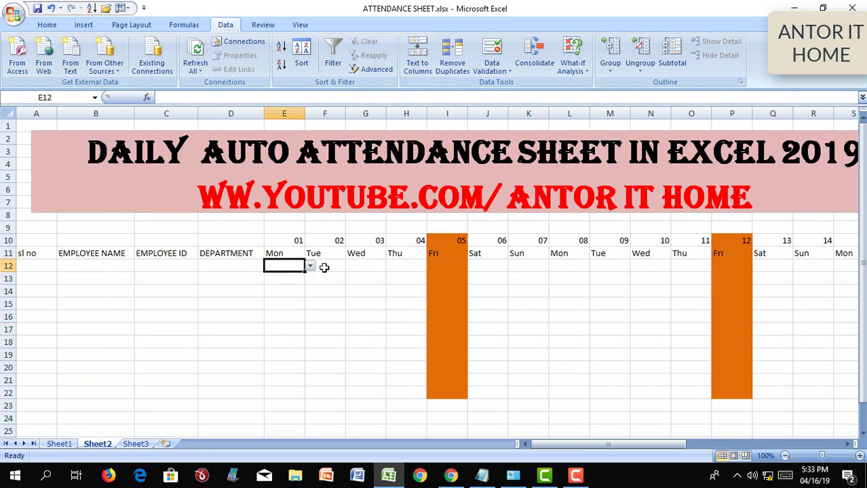
pyautogui.click(310, 266)
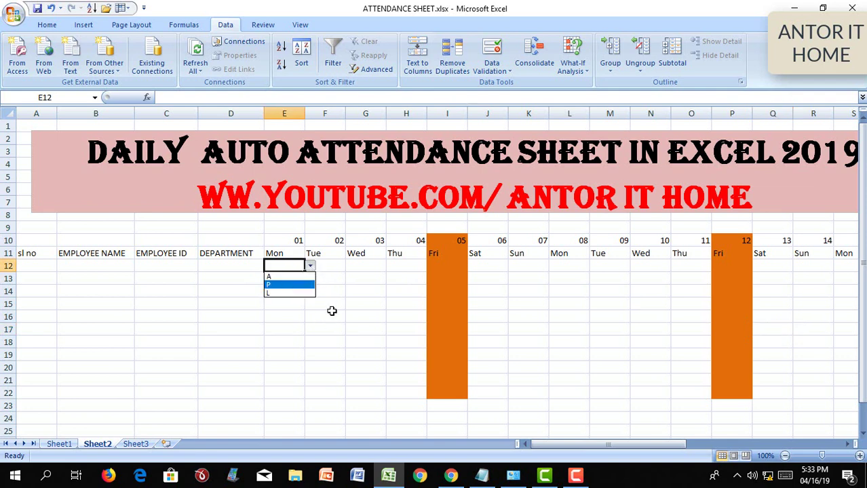
pyautogui.press('Return')
pyautogui.click(360, 265)
pyautogui.click(392, 266)
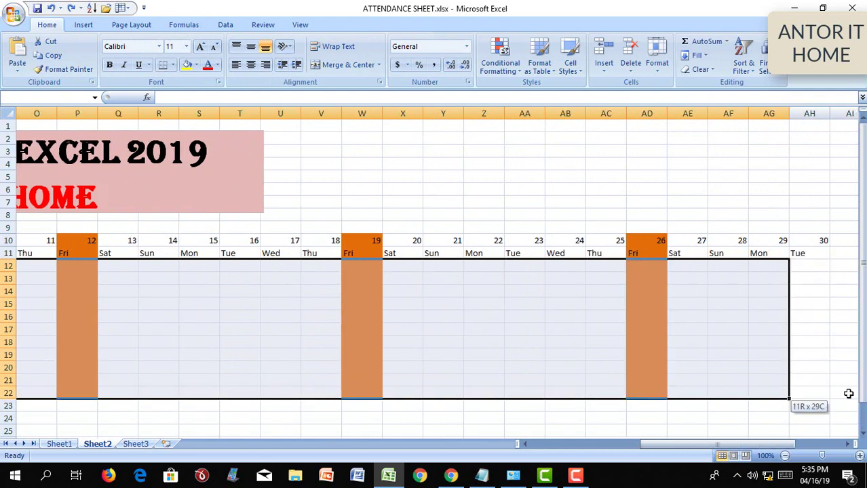
# - Highlight grid cells through day 30 equal to A with a custom light red fill
pyautogui.moveTo(848, 394); pyautogui.dragTo(782, 391)
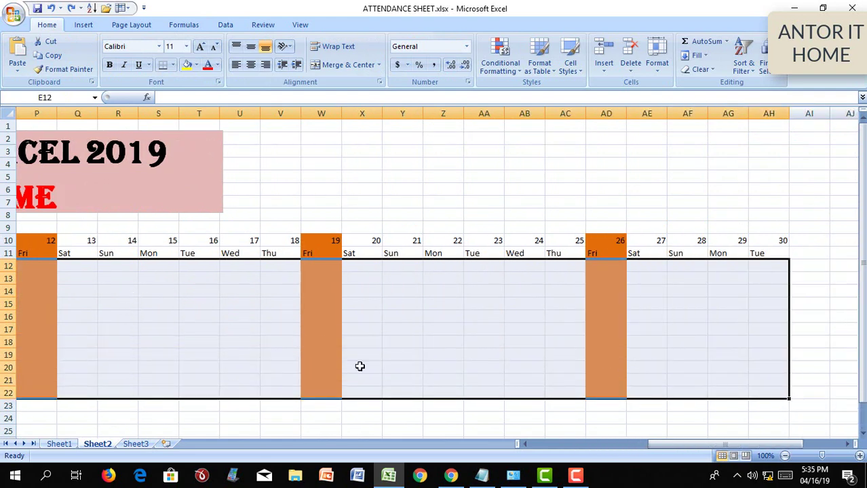
pyautogui.click(514, 73)
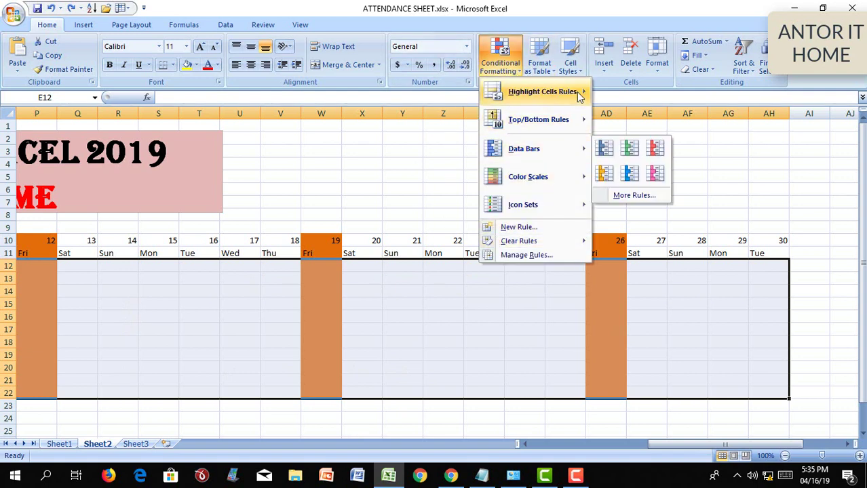
pyautogui.moveTo(542, 92)
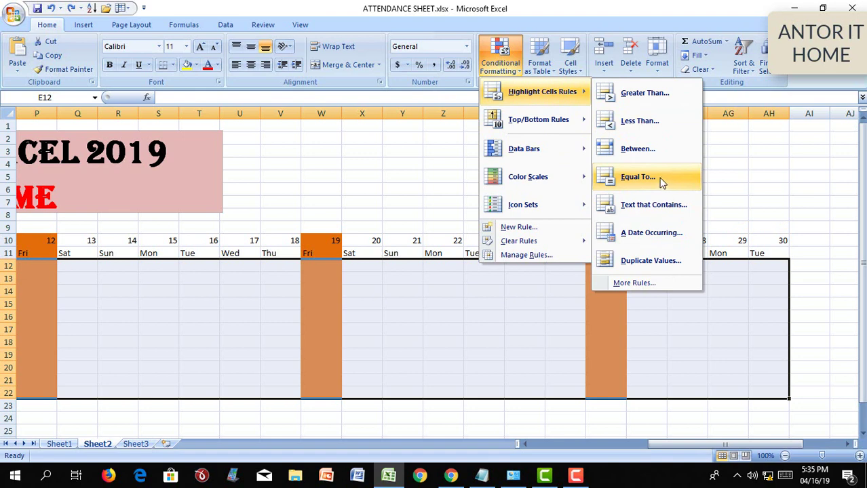
pyautogui.click(662, 183)
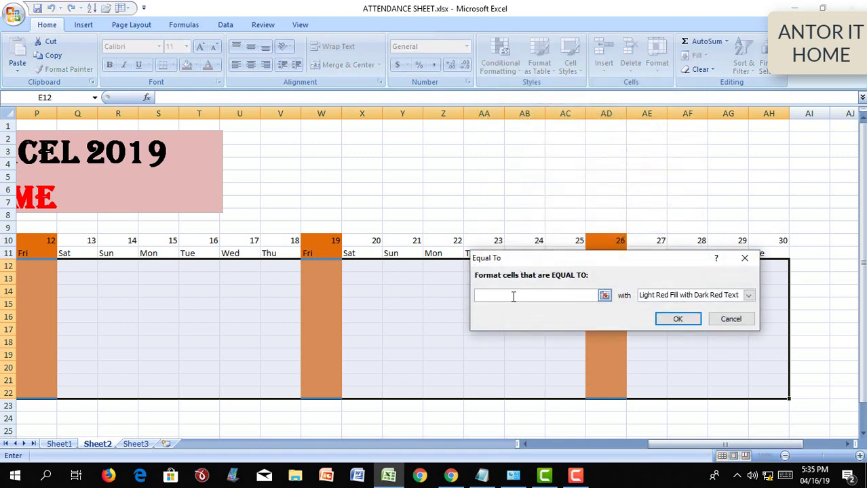
pyautogui.write('A')
pyautogui.click(748, 295)
pyautogui.click(668, 358)
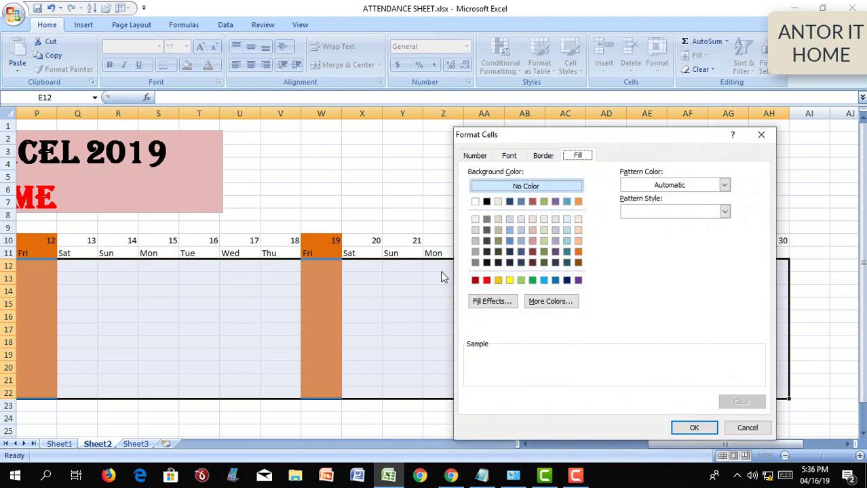
pyautogui.click(531, 241)
pyautogui.click(695, 430)
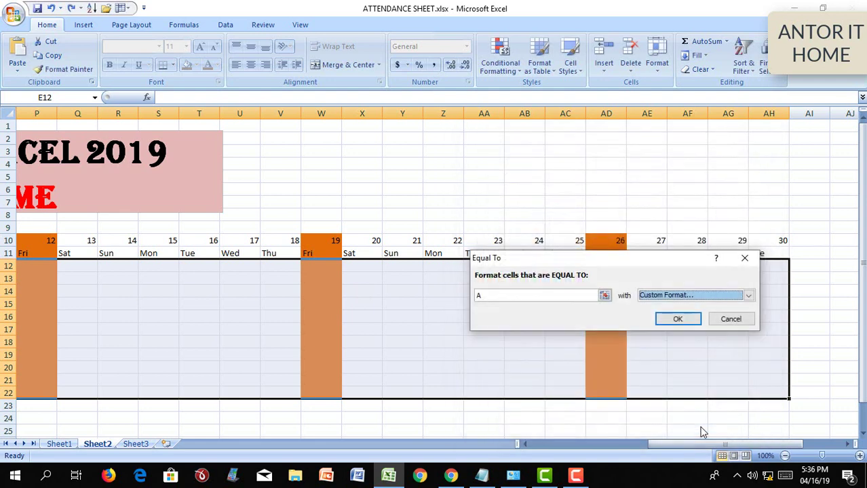
pyautogui.click(676, 320)
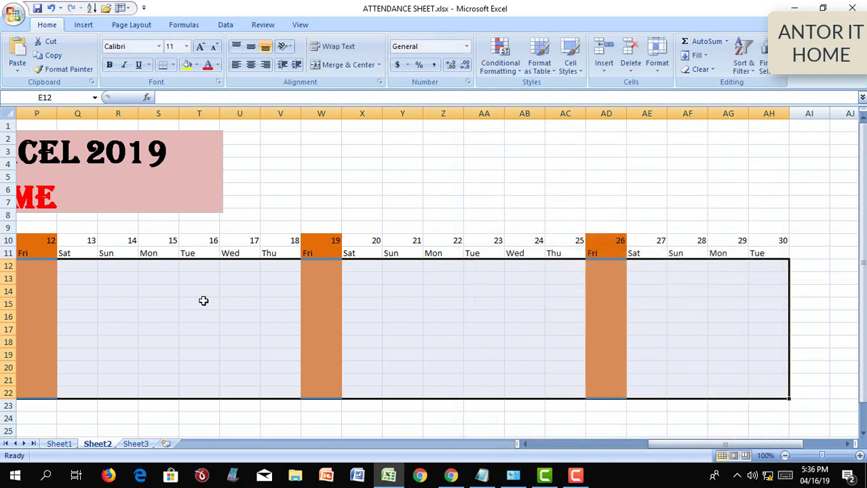
# - Add an Equal To rule giving cells containing P a custom light green fill
pyautogui.click(502, 64)
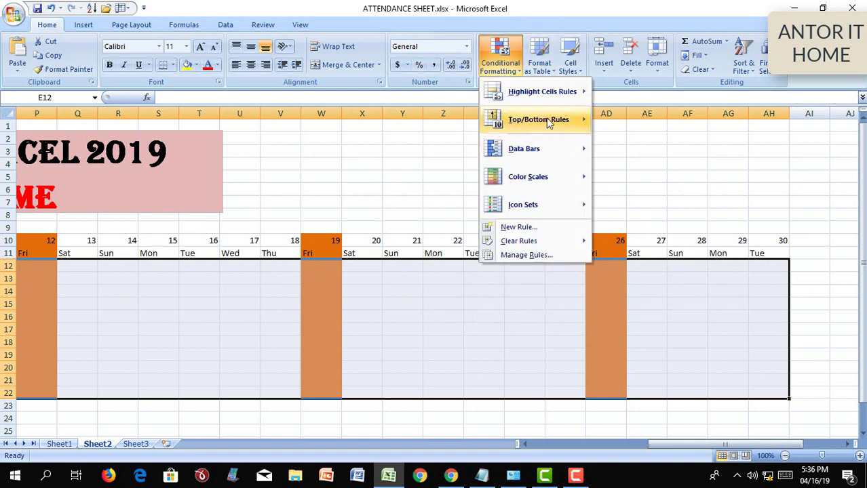
pyautogui.moveTo(542, 91)
pyautogui.click(642, 175)
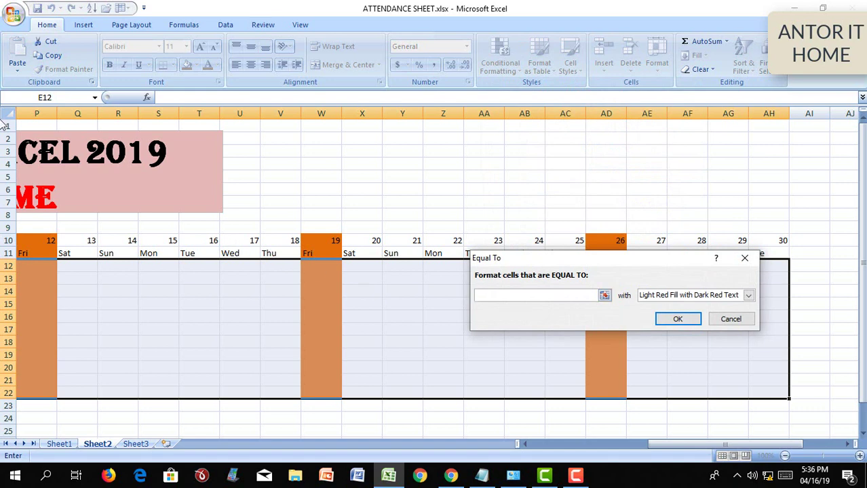
pyautogui.write('P')
pyautogui.click(749, 296)
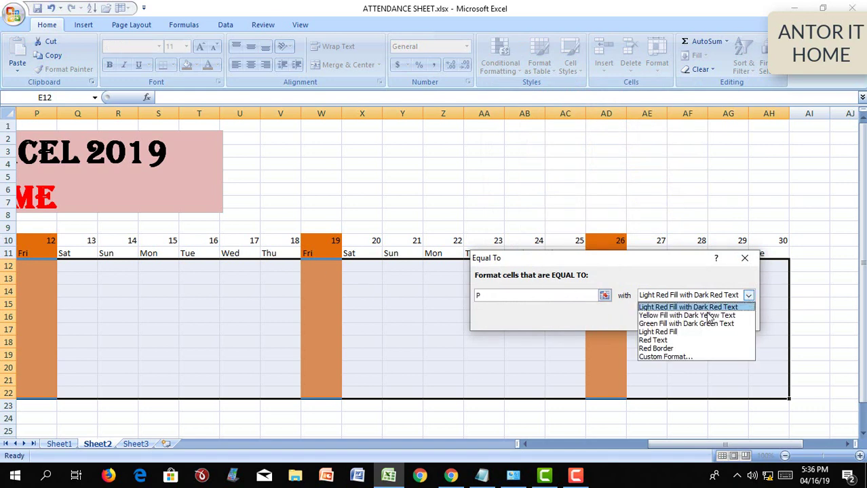
pyautogui.click(651, 358)
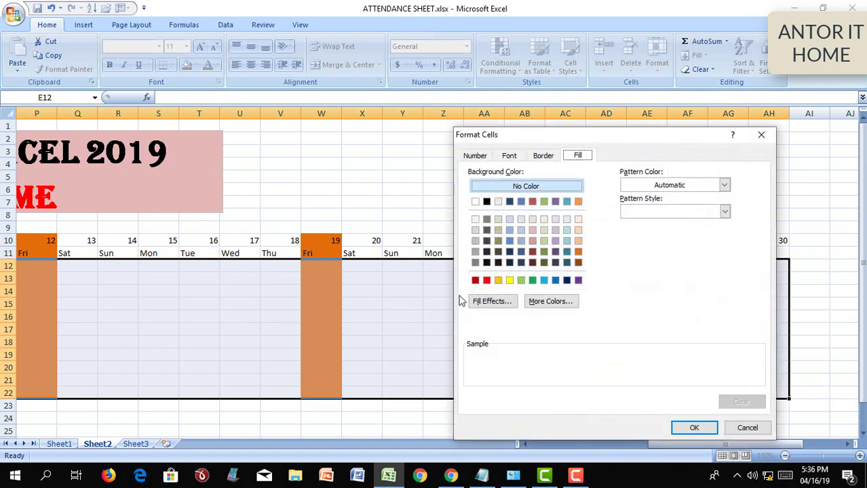
pyautogui.click(520, 280)
pyautogui.click(694, 428)
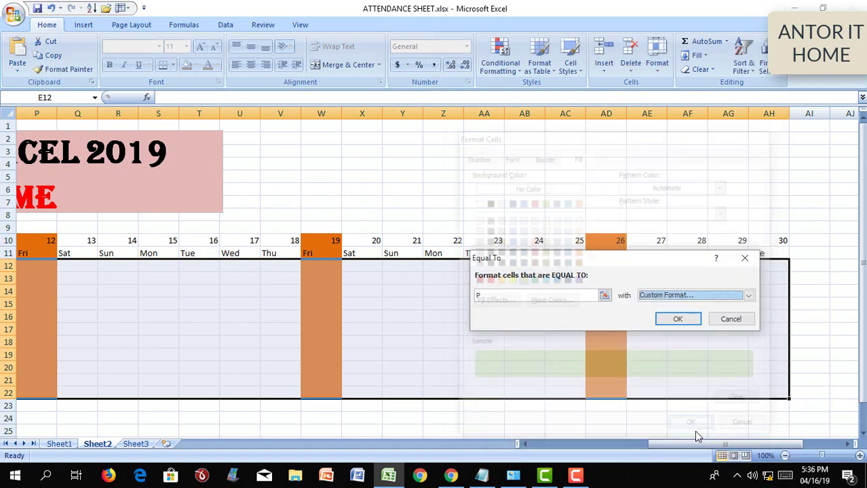
pyautogui.click(670, 321)
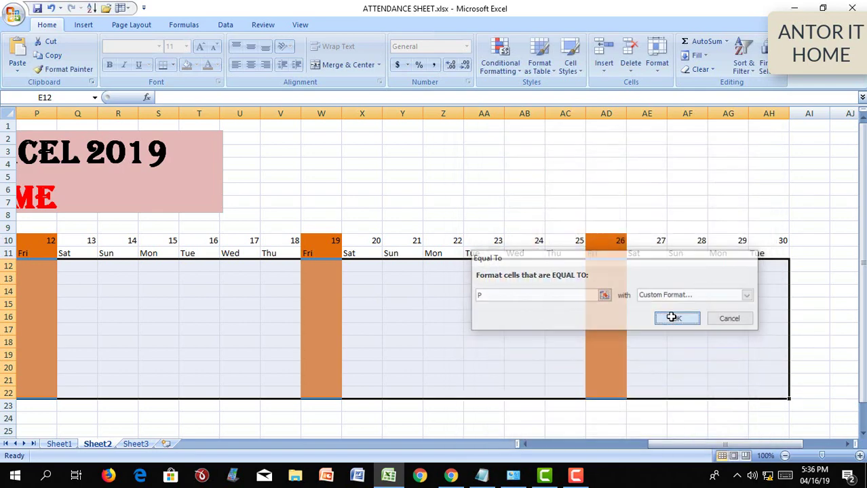
# - Add an Equal To rule giving cells containing L a custom gold fill
pyautogui.click(500, 57)
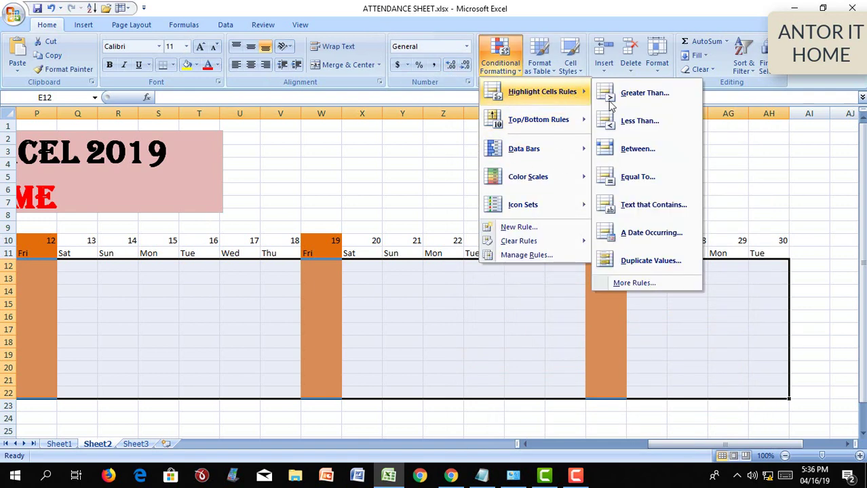
pyautogui.moveTo(542, 92)
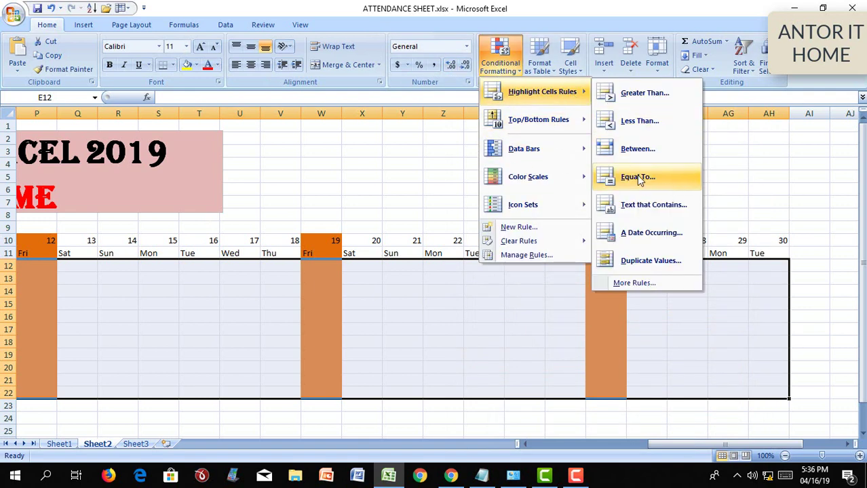
pyautogui.click(637, 175)
pyautogui.write('L')
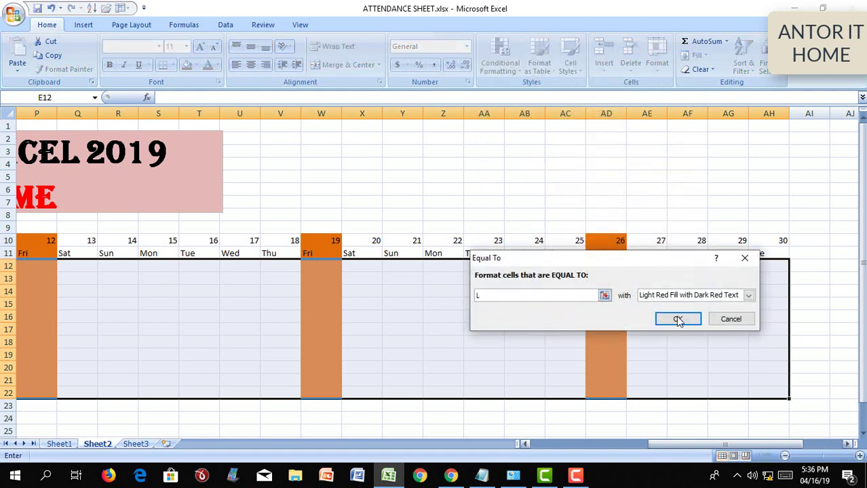
pyautogui.click(748, 295)
pyautogui.click(662, 349)
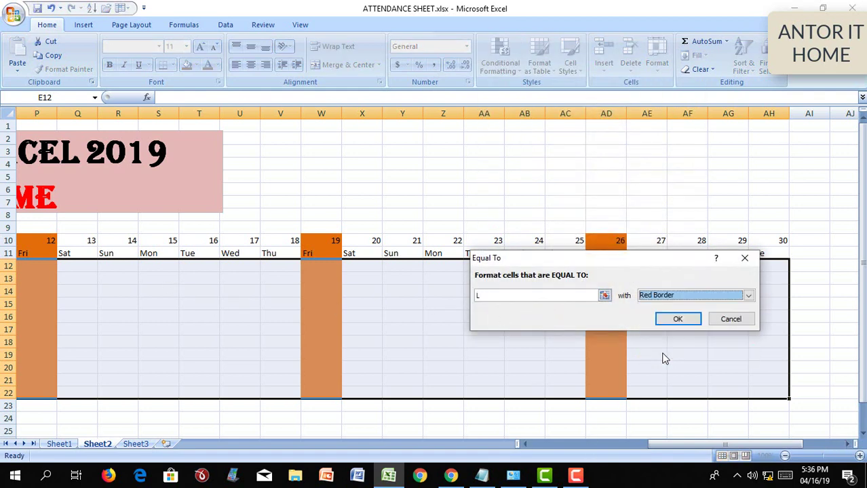
pyautogui.click(748, 295)
pyautogui.click(657, 357)
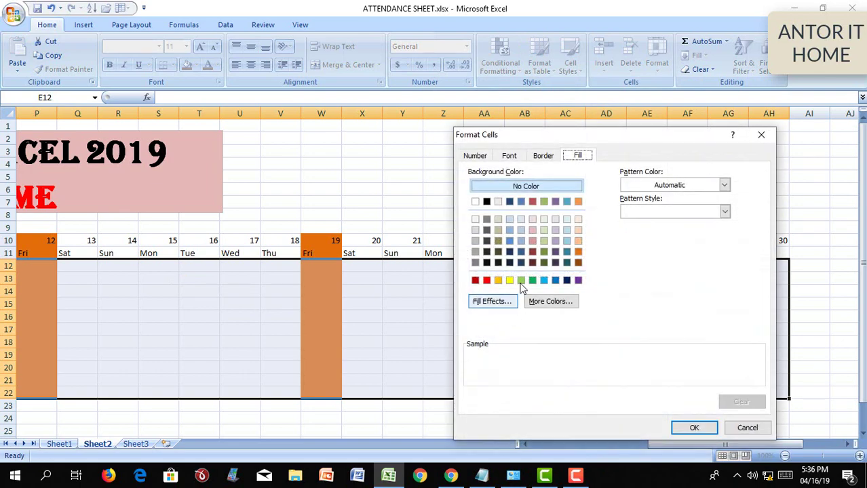
pyautogui.click(497, 280)
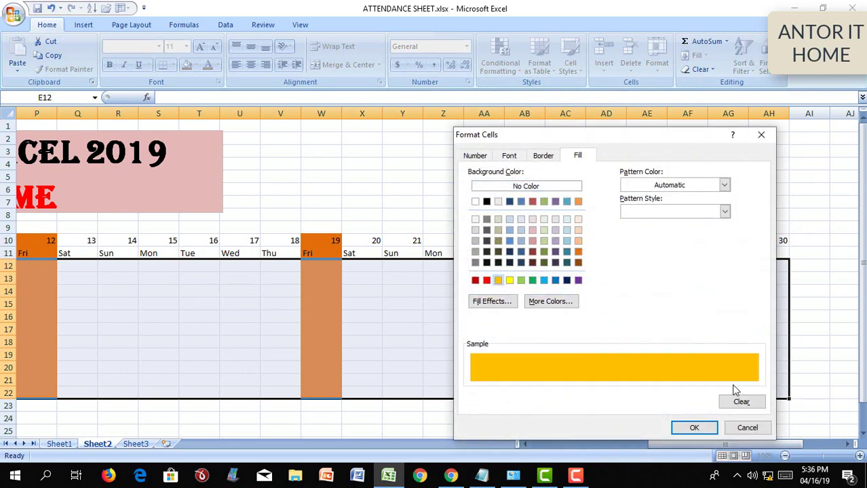
pyautogui.click(698, 428)
pyautogui.click(677, 322)
# - Mark F13 as P and F17 as A from their dropdowns
pyautogui.click(154, 278)
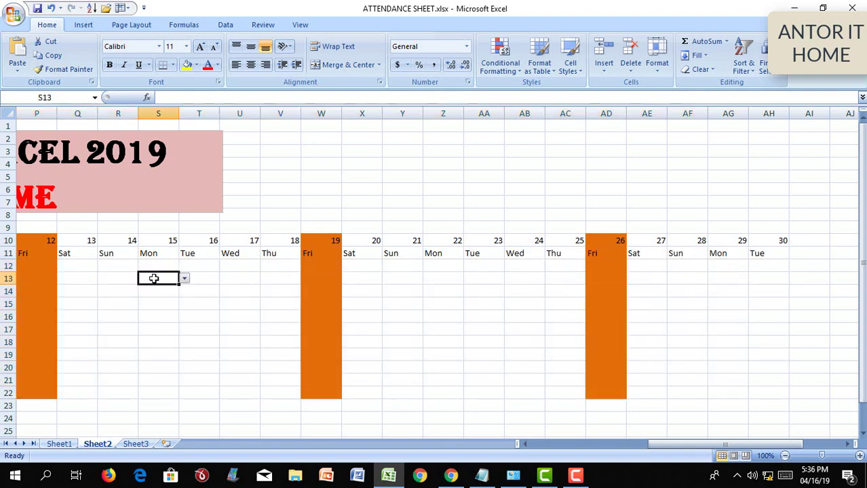
pyautogui.press('Home')
pyautogui.press('Right')
pyautogui.press('Right')
pyautogui.press('Right')
pyautogui.press('Right')
pyautogui.press('Right')
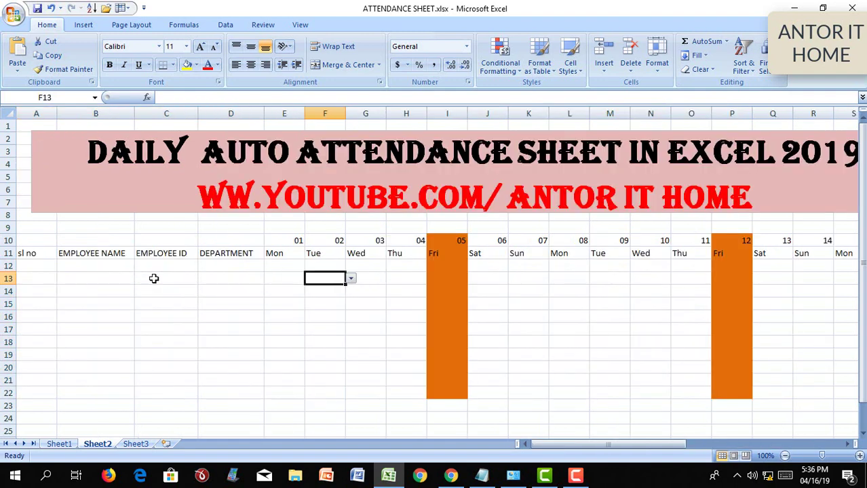
pyautogui.click(351, 279)
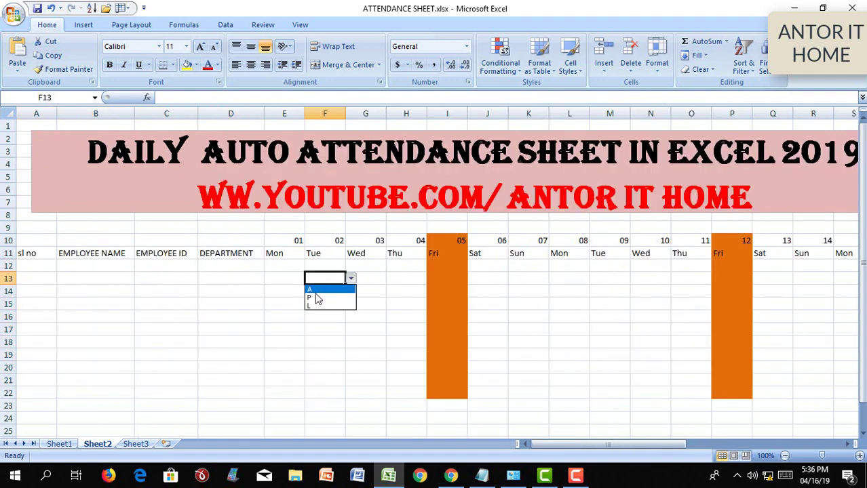
pyautogui.click(318, 288)
pyautogui.click(335, 330)
pyautogui.click(351, 329)
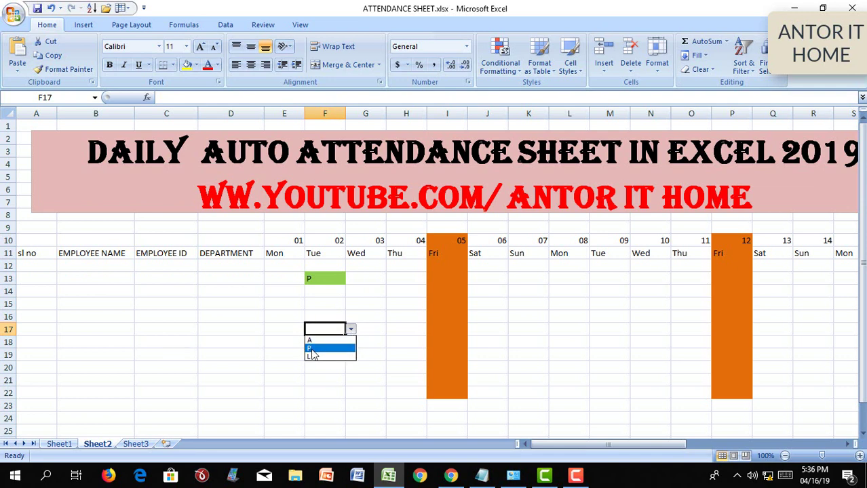
pyautogui.click(310, 342)
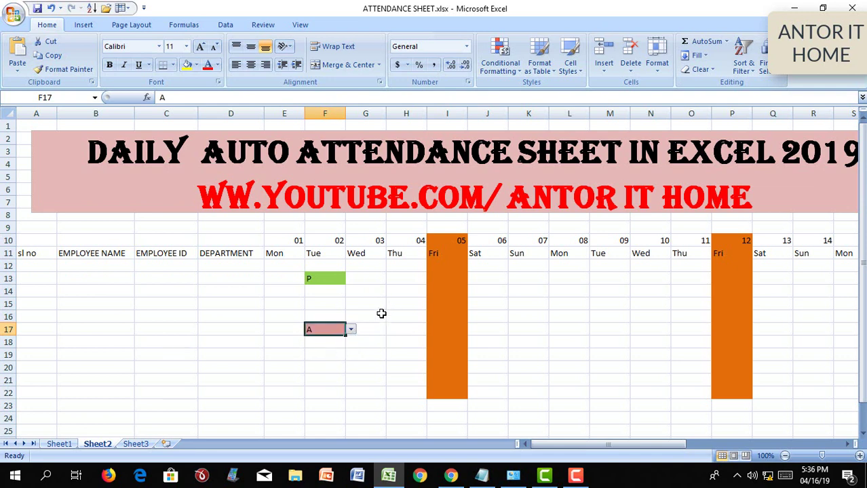
# - Mark H14 as L and L15 as P from their dropdowns
pyautogui.click(393, 295)
pyautogui.click(432, 292)
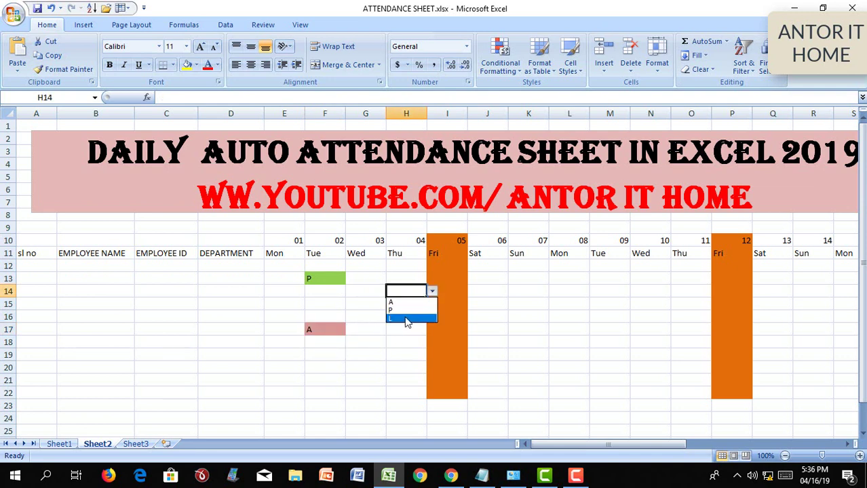
pyautogui.click(407, 320)
pyautogui.click(573, 305)
pyautogui.click(595, 305)
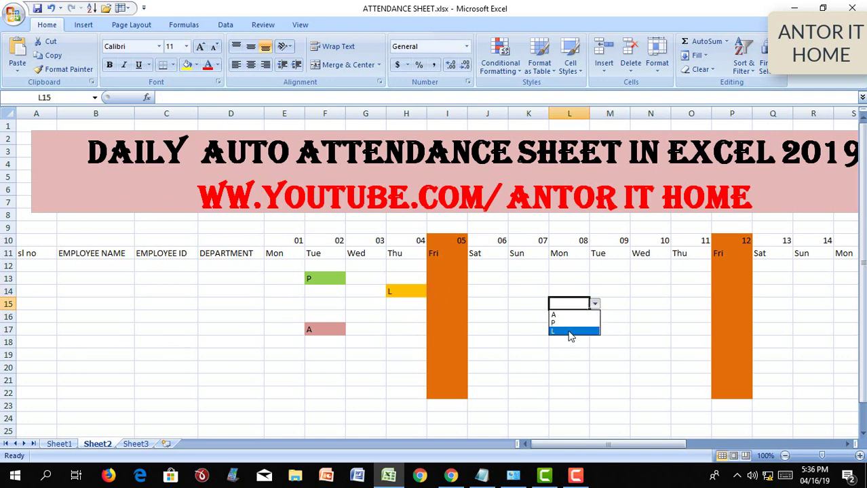
pyautogui.click(562, 314)
pyautogui.click(269, 275)
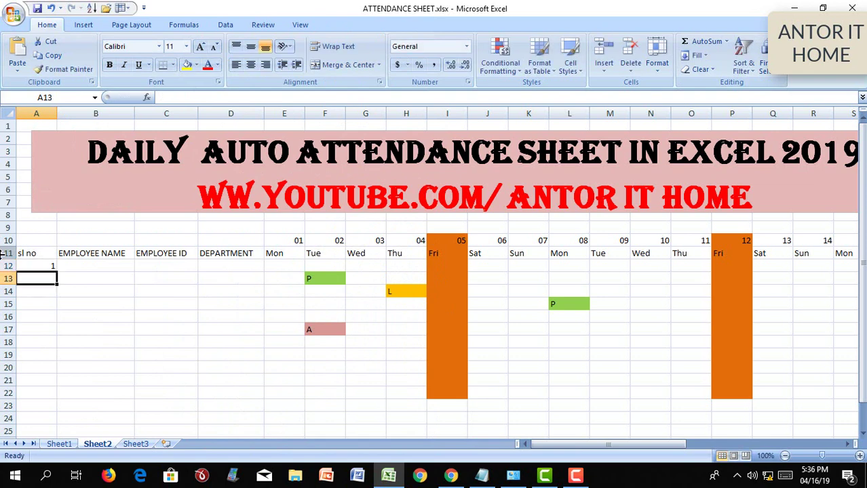
# - Fill the serial numbers in A12:A22 as the series 1–11
pyautogui.press('Up')
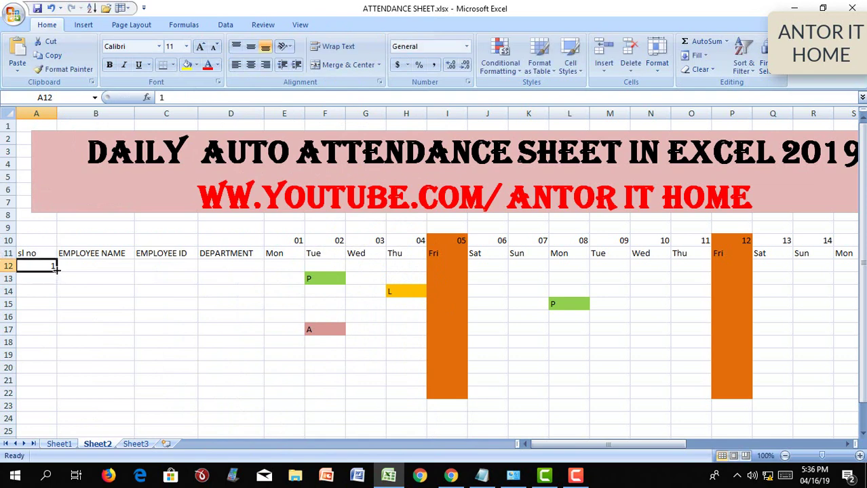
pyautogui.moveTo(57, 270); pyautogui.dragTo(65, 399)
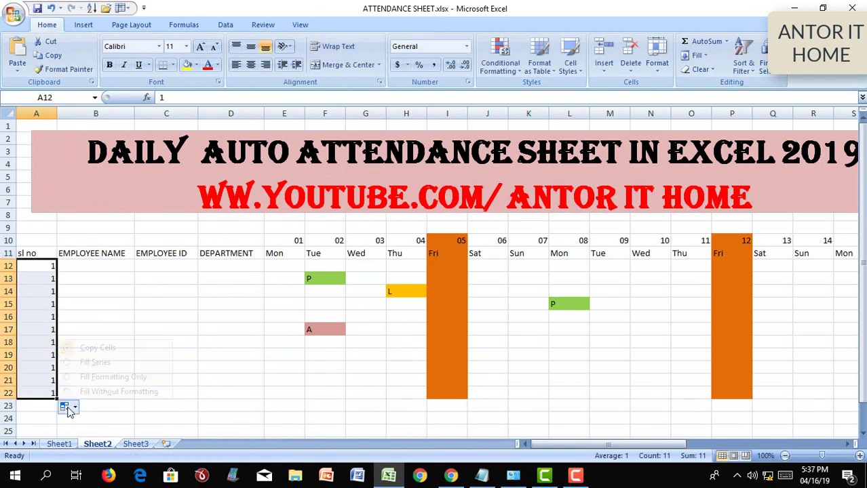
pyautogui.click(98, 362)
pyautogui.click(96, 267)
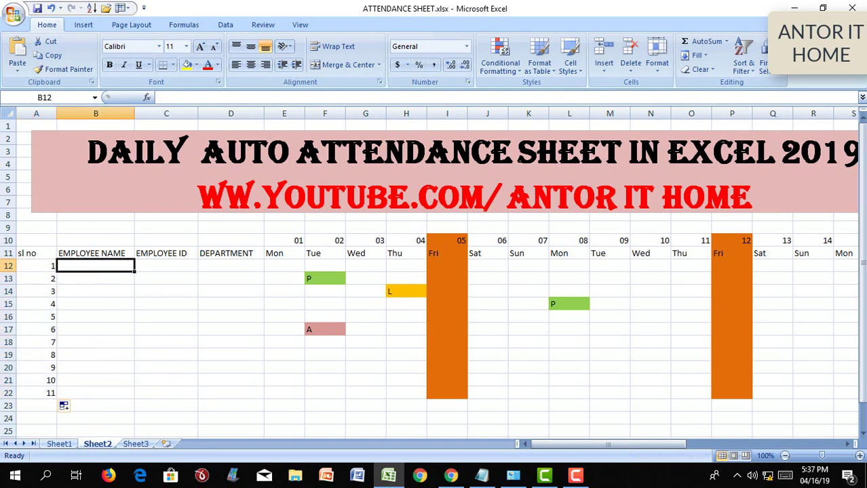
# - Enter the employee name in B12 and fill it down through B22
pyautogui.write('MD')
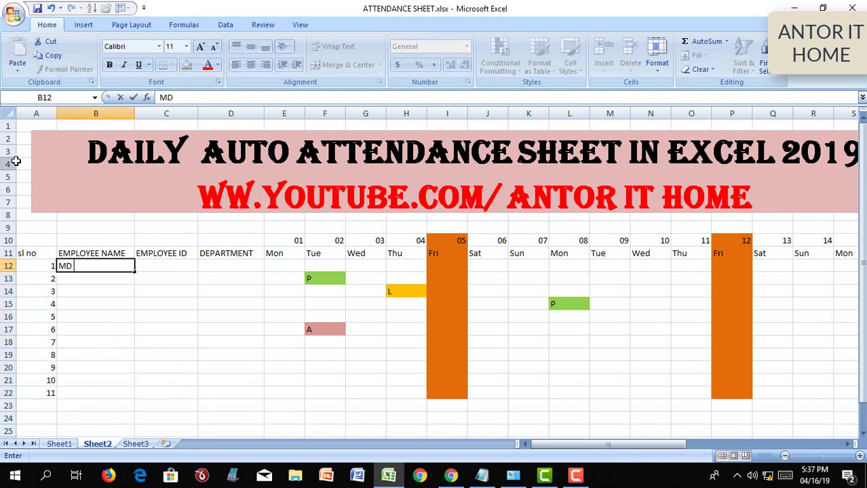
pyautogui.write(' ANTOR')
pyautogui.press('Return')
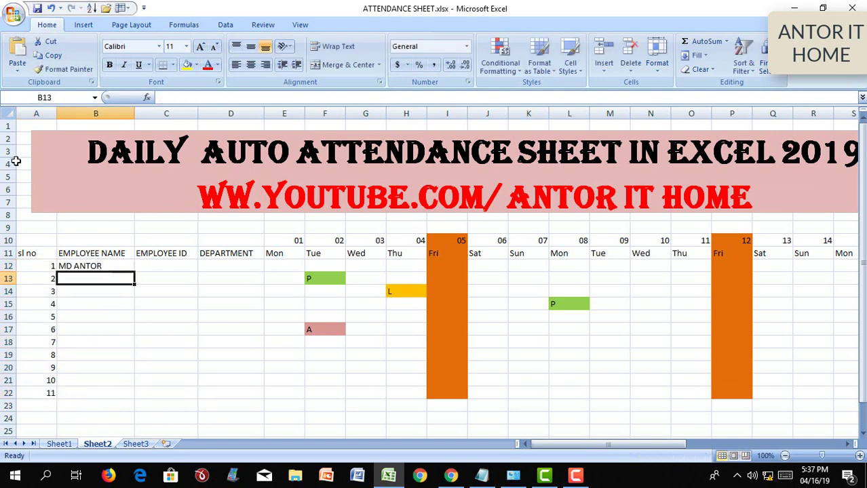
pyautogui.press('Up')
pyautogui.hotkey('shift', 'Down')
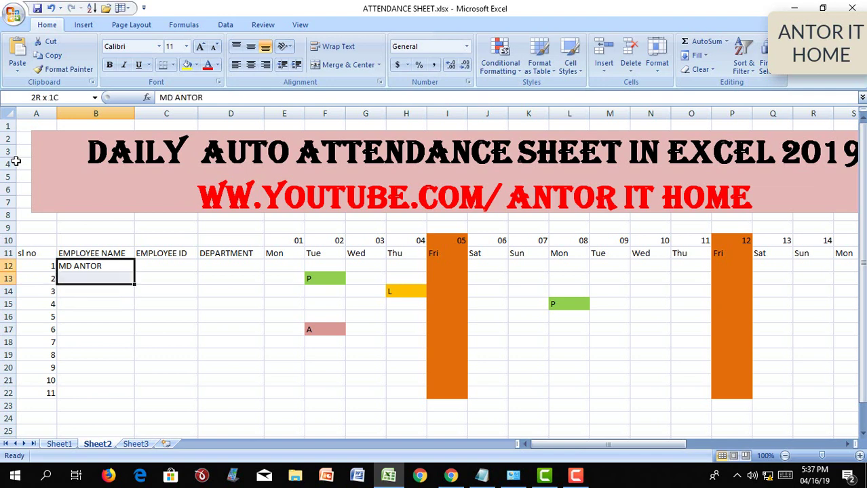
pyautogui.hotkey('shift', 'Down')
pyautogui.hotkey('shift', 'Down')
pyautogui.hotkey('shift', 'Down')
pyautogui.hotkey('shift', 'Down')
pyautogui.hotkey('shift', 'Down')
pyautogui.hotkey('ctrl', 'd')
# - Enter the employee ID in C12 and fill it down through C22
pyautogui.press('Right')
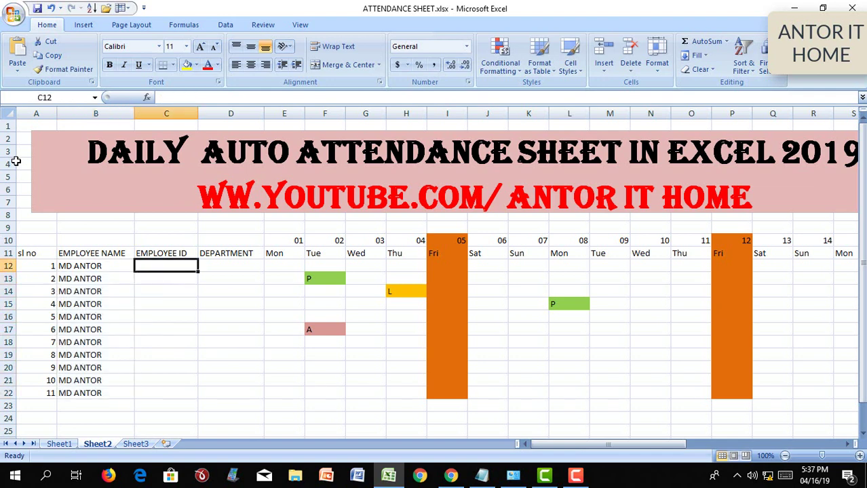
pyautogui.write('13456')
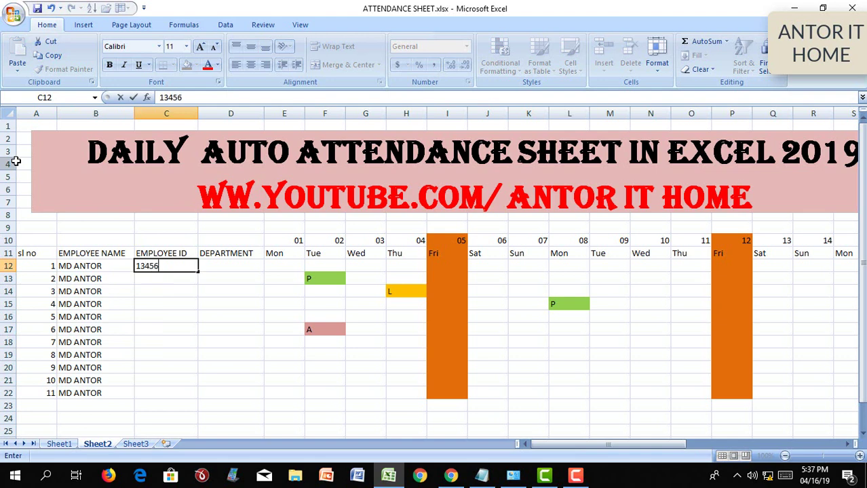
pyautogui.press('Return')
pyautogui.press('Up')
pyautogui.hotkey('shift', 'Down')
pyautogui.hotkey('shift', 'Down')
pyautogui.hotkey('shift', 'Down')
pyautogui.hotkey('shift', 'Down')
pyautogui.hotkey('shift', 'Down')
pyautogui.hotkey('shift', 'Down')
pyautogui.hotkey('shift', 'Down')
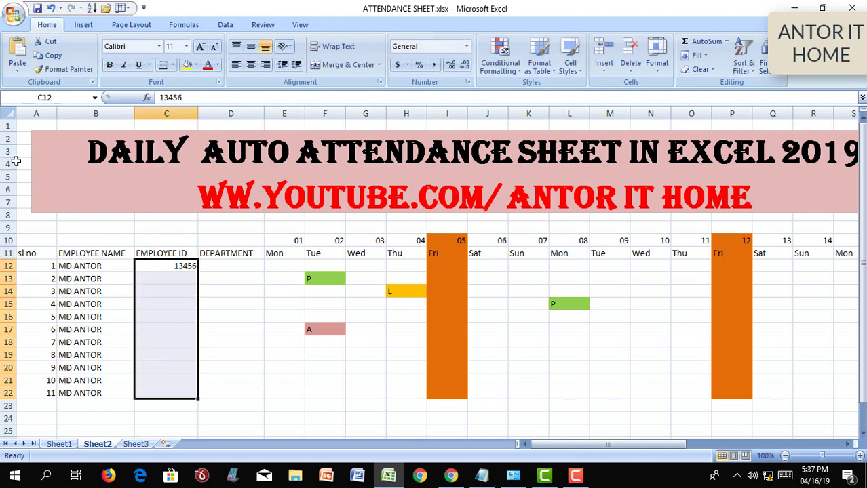
pyautogui.hotkey('ctrl', 'd')
# - Enter department COMPUTER OPPA in D12 and fill it down through D22
pyautogui.press('Right')
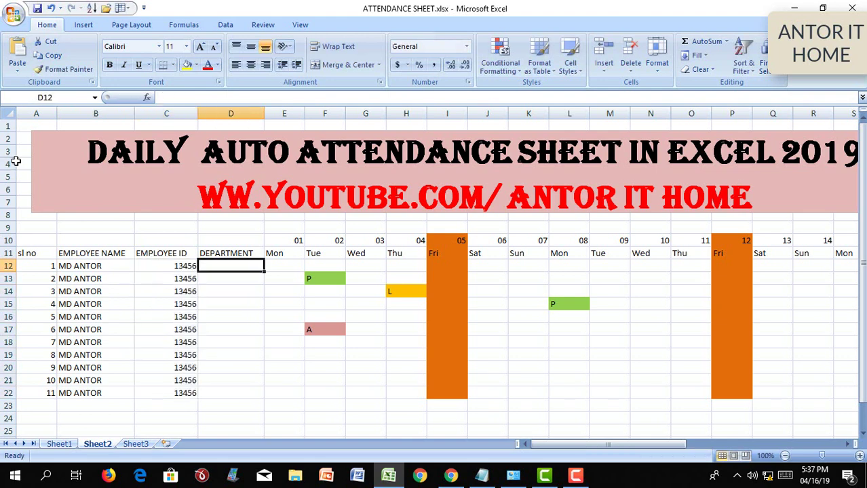
pyautogui.write('COM')
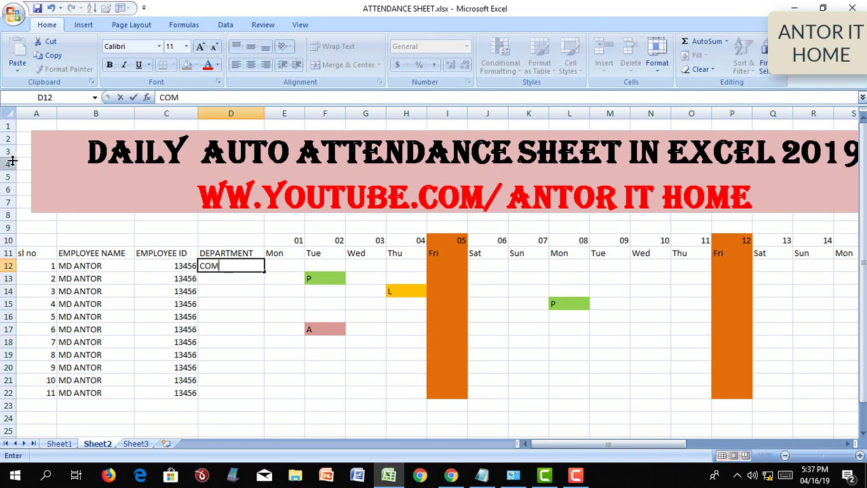
pyautogui.write('PUTER OPPA')
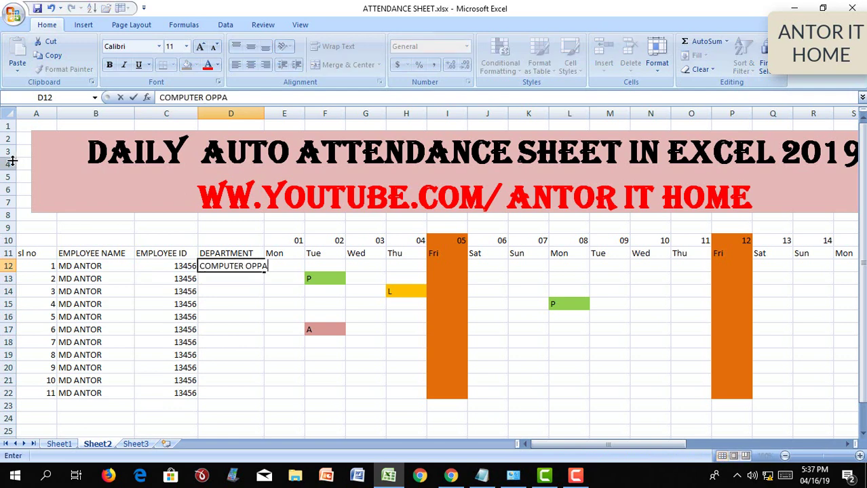
pyautogui.press('Return')
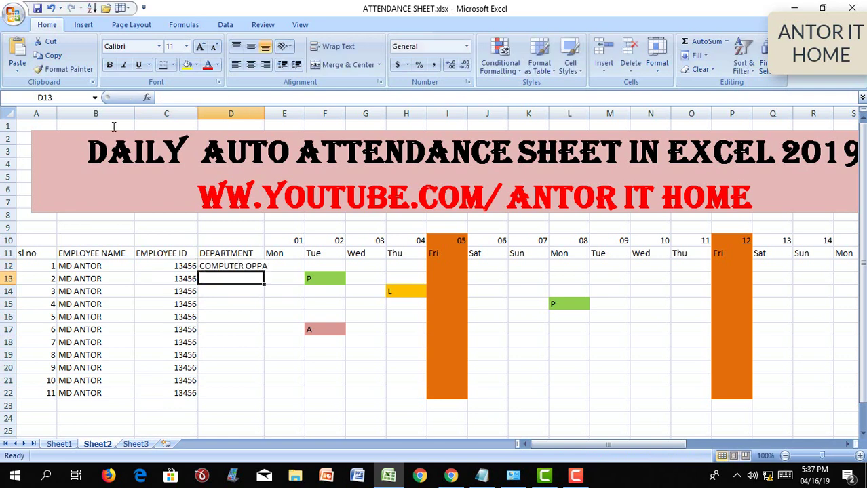
pyautogui.moveTo(231, 266); pyautogui.dragTo(226, 393)
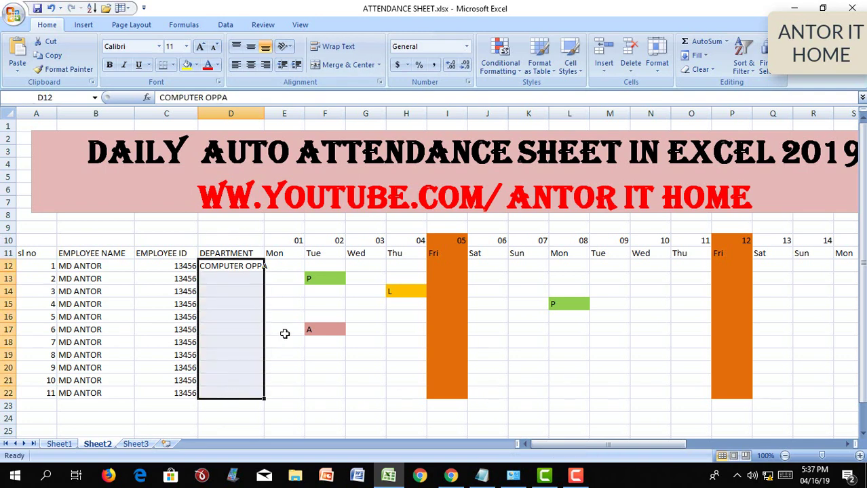
pyautogui.hotkey('ctrl', 'd')
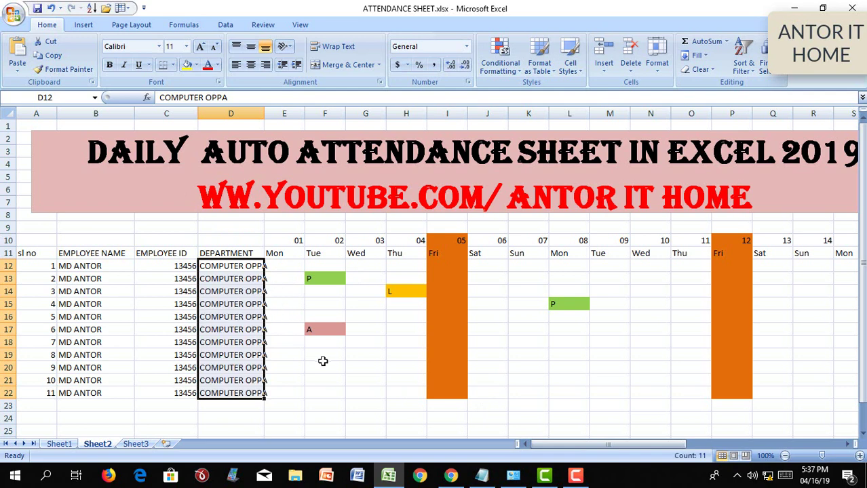
pyautogui.click(319, 355)
pyautogui.press('Left')
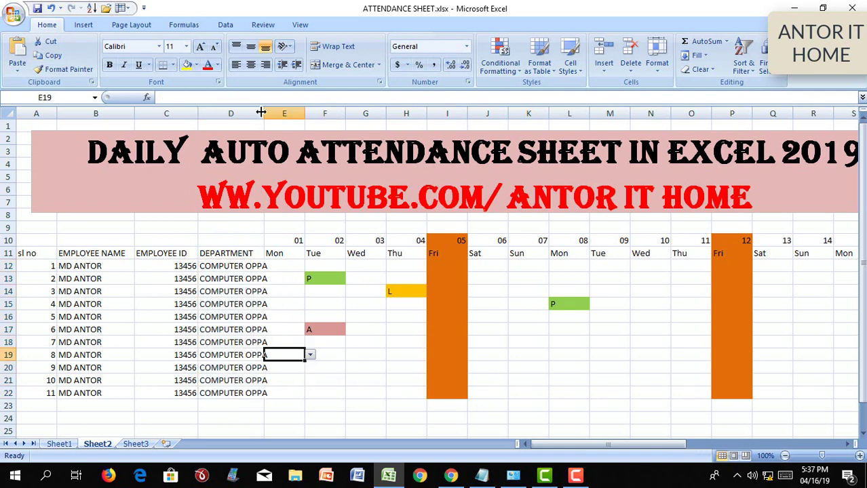
# - Widen column D to fit COMPUTER OPPA, then mark E13 as P and E15 as A
pyautogui.moveTo(264, 113); pyautogui.dragTo(280, 113)
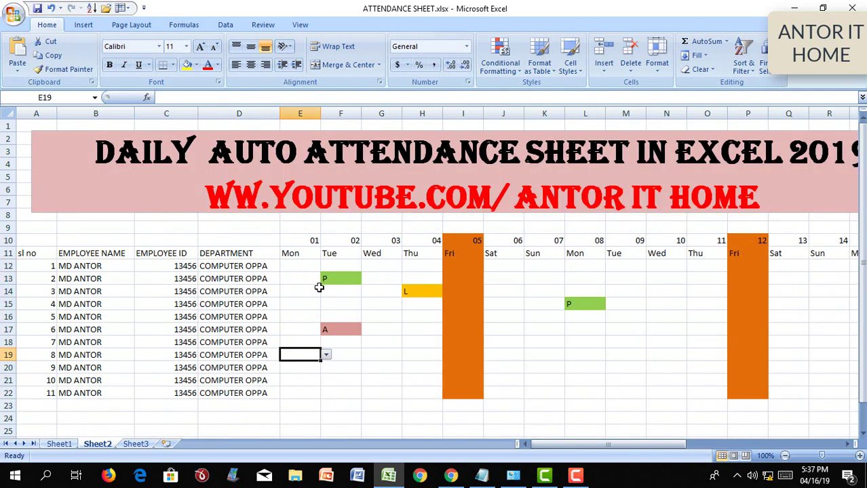
pyautogui.click(292, 278)
pyautogui.click(326, 279)
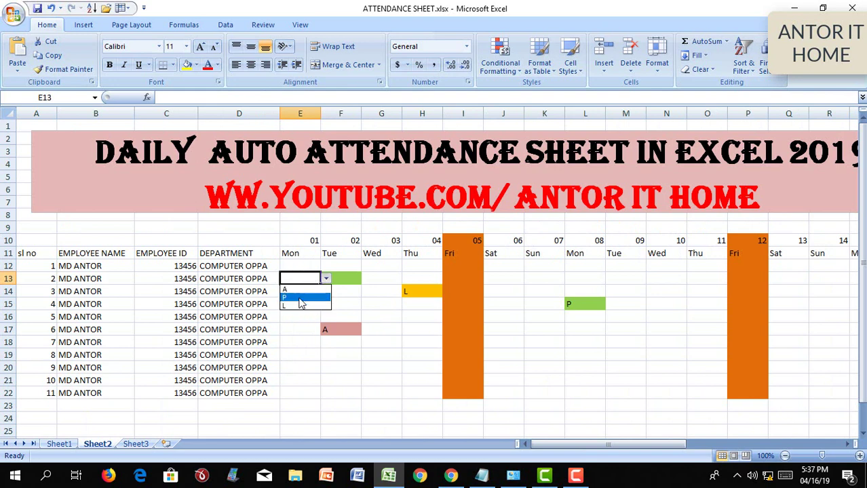
pyautogui.click(302, 299)
pyautogui.click(300, 305)
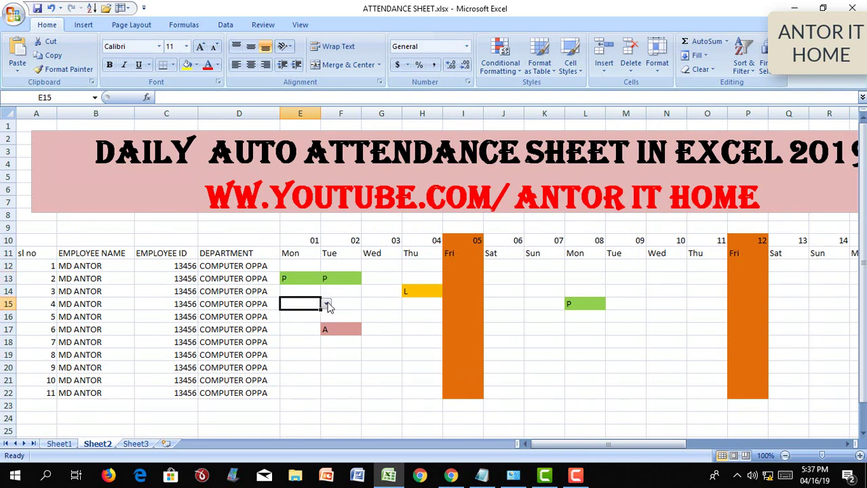
pyautogui.click(327, 307)
pyautogui.click(302, 316)
# - Mark E19 as L from its dropdown
pyautogui.click(302, 355)
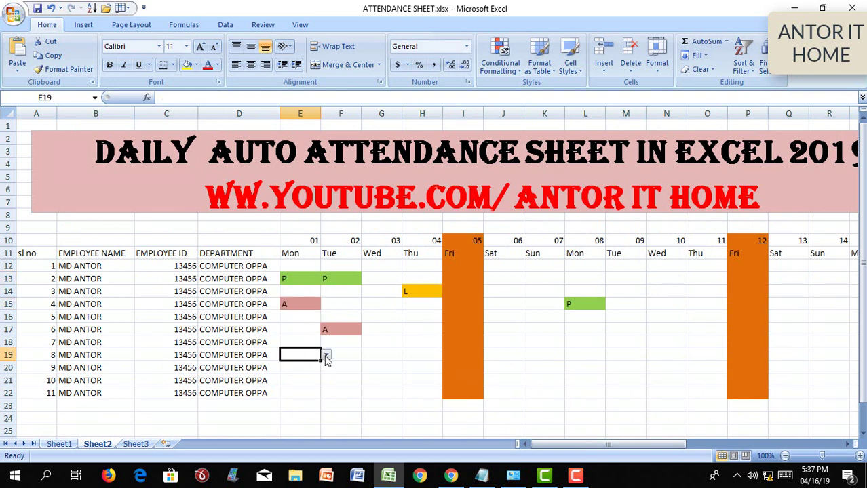
pyautogui.click(326, 356)
pyautogui.click(288, 386)
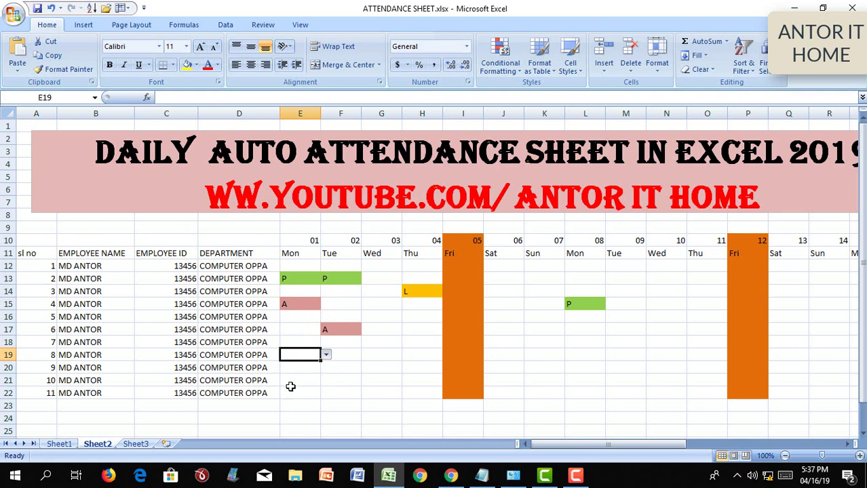
pyautogui.click(326, 356)
pyautogui.click(304, 381)
pyautogui.click(360, 380)
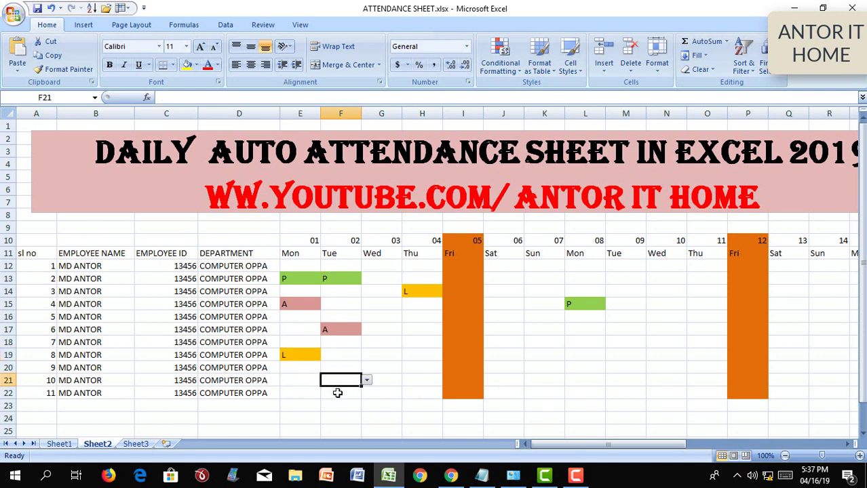
pyautogui.press('Right')
pyautogui.press('Right')
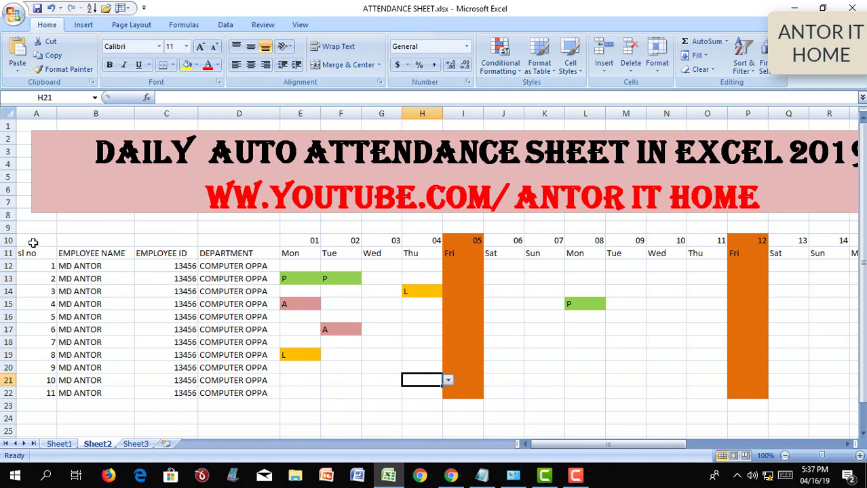
pyautogui.moveTo(26, 241)
pyautogui.mouseDown()
pyautogui.moveTo(865, 373)
pyautogui.moveTo(864, 388)
pyautogui.mouseUp()
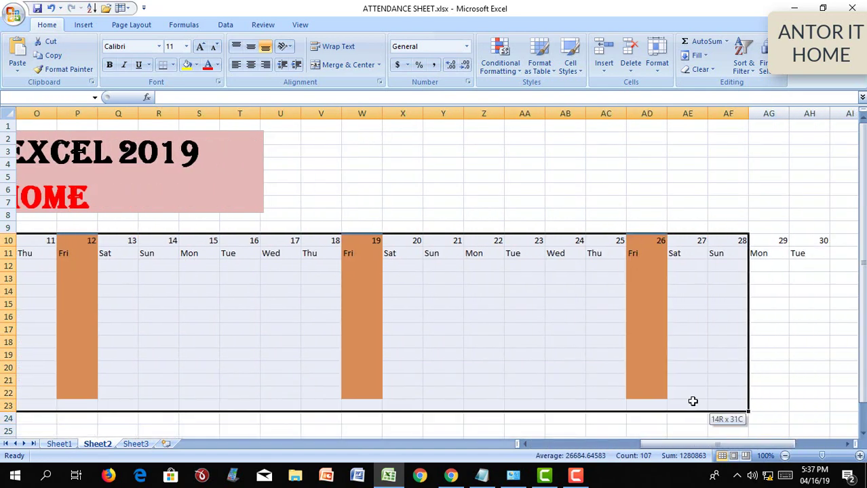
# - Give table A10 through day 30 all borders, bold text, and center and middle alignment
pyautogui.moveTo(753, 393); pyautogui.dragTo(735, 393)
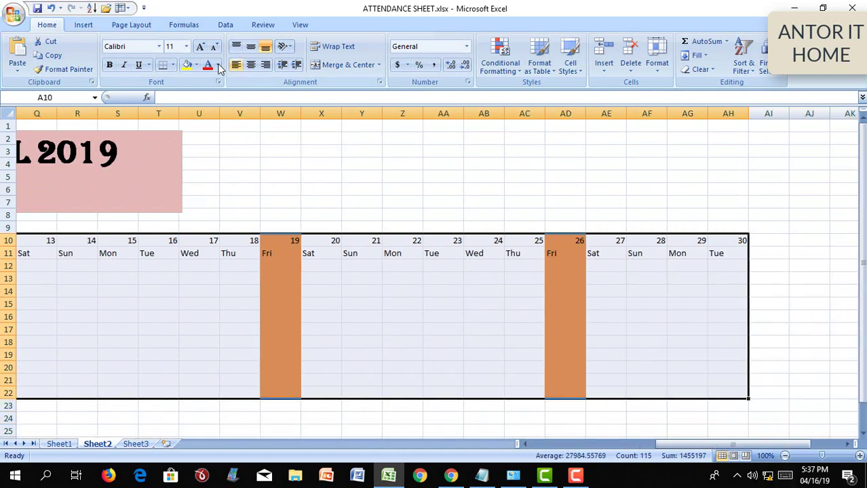
pyautogui.click(172, 65)
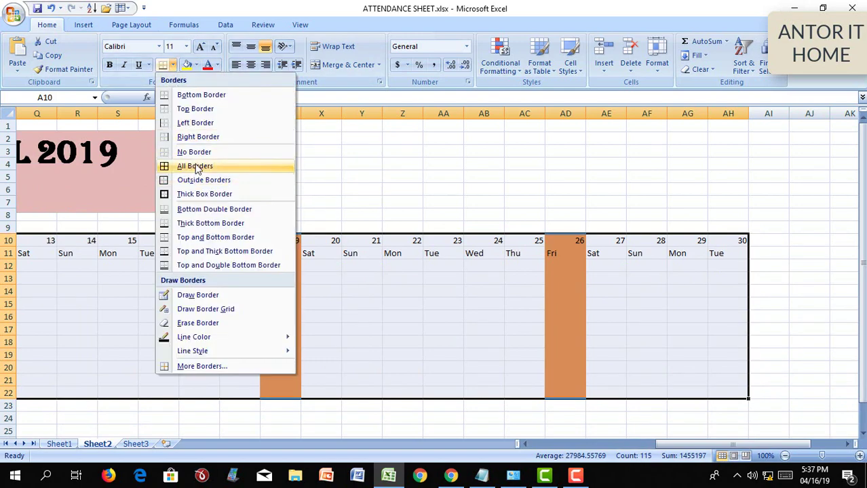
pyautogui.click(196, 167)
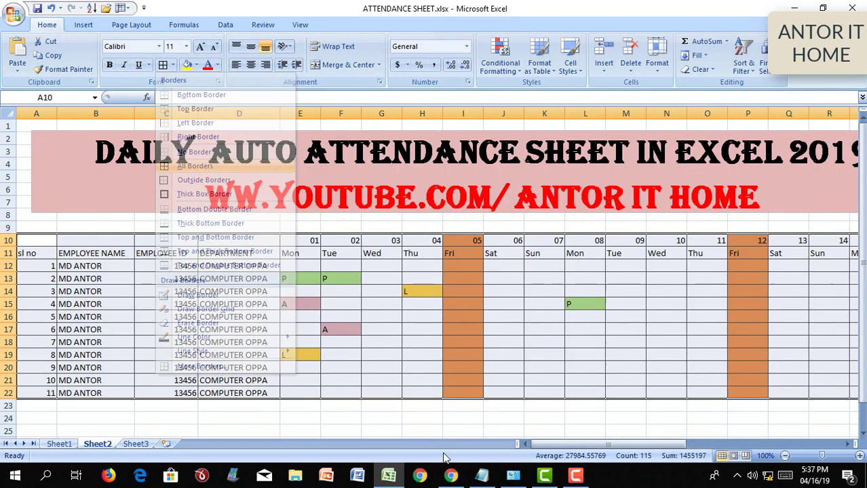
pyautogui.click(109, 65)
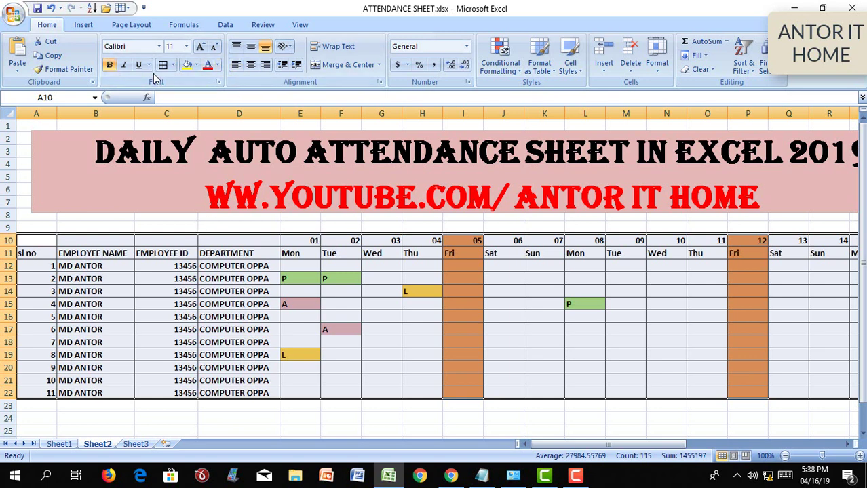
pyautogui.click(251, 65)
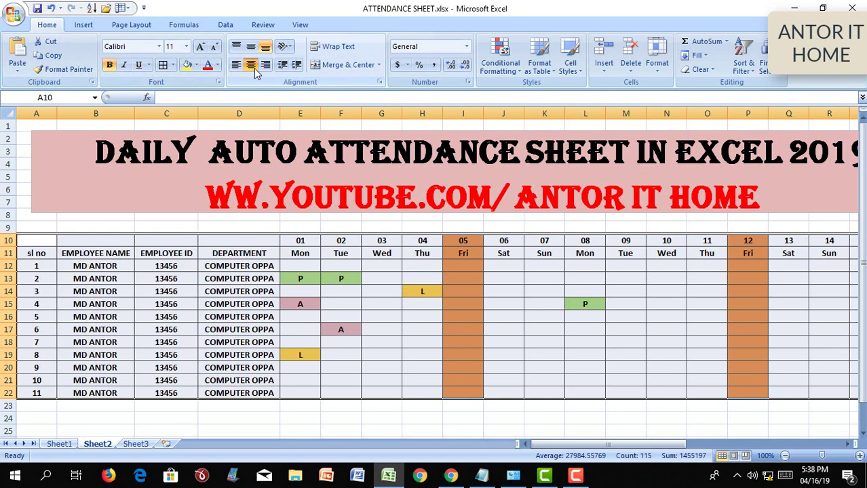
pyautogui.click(250, 46)
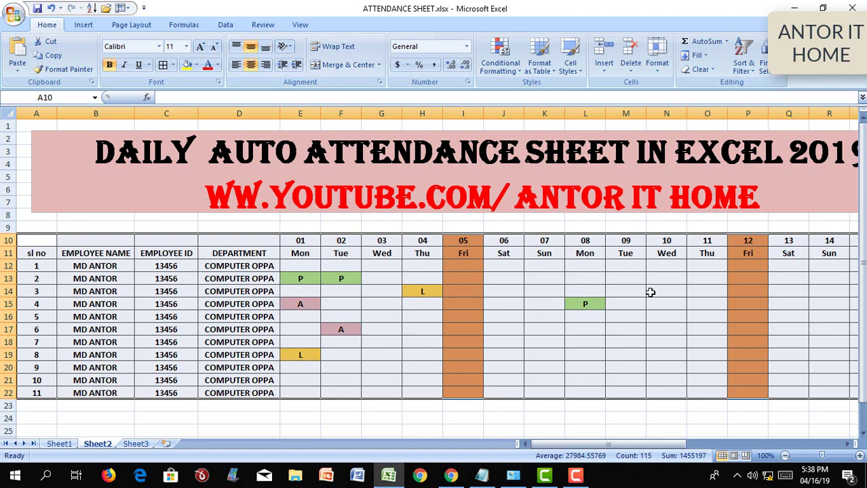
# - Mark employee 1 as A on day 01 and L on day 03 using the dropdowns
pyautogui.click(626, 266)
pyautogui.press('Left')
pyautogui.press('Left')
pyautogui.press('Right')
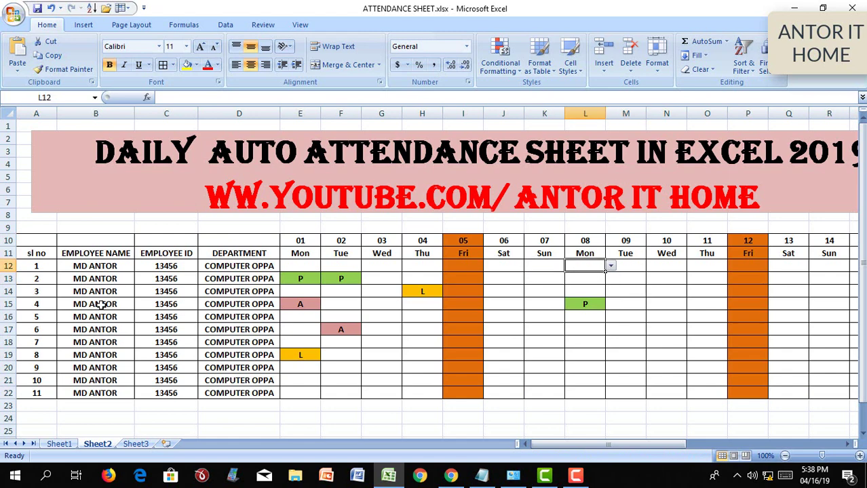
pyautogui.press('Right')
pyautogui.press('Right')
pyautogui.press('Right')
pyautogui.press('Right')
pyautogui.press('Right')
pyautogui.press('Right')
pyautogui.press('Left')
pyautogui.press('Left')
pyautogui.press('Left')
pyautogui.press('Left')
pyautogui.press('Left')
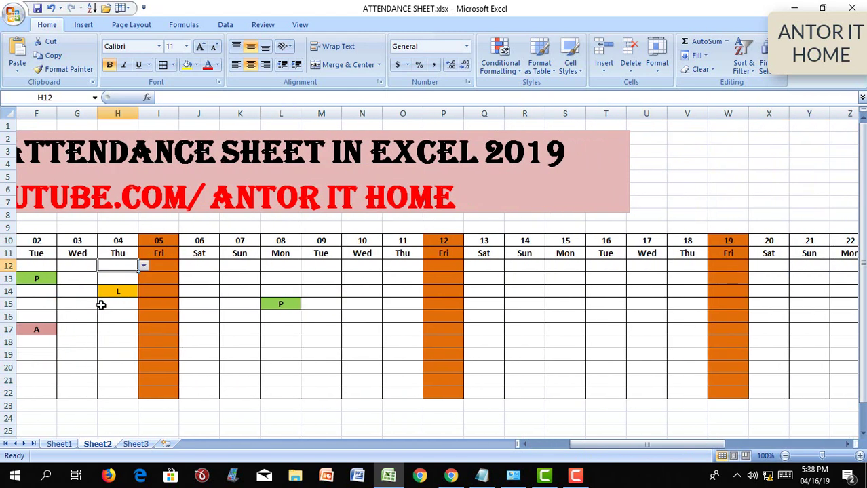
pyautogui.press('Left')
pyautogui.press('Left')
pyautogui.press('Left')
pyautogui.press('Right')
pyautogui.press('Right')
pyautogui.press('Right')
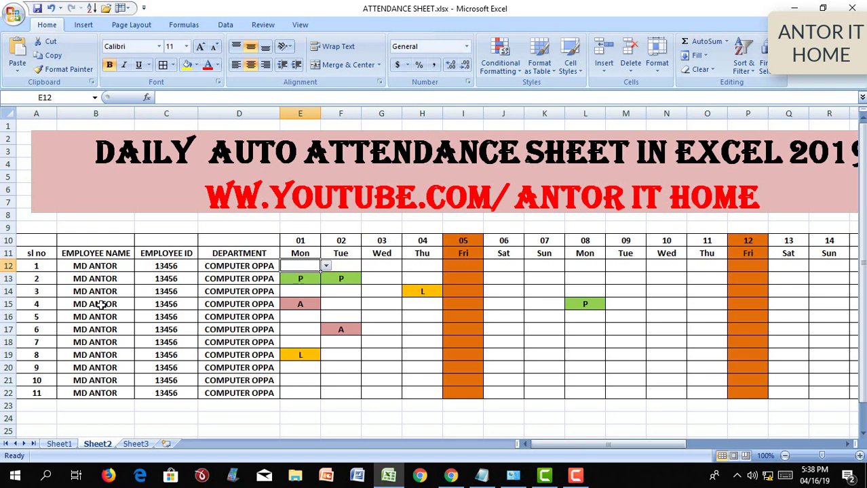
pyautogui.click(326, 266)
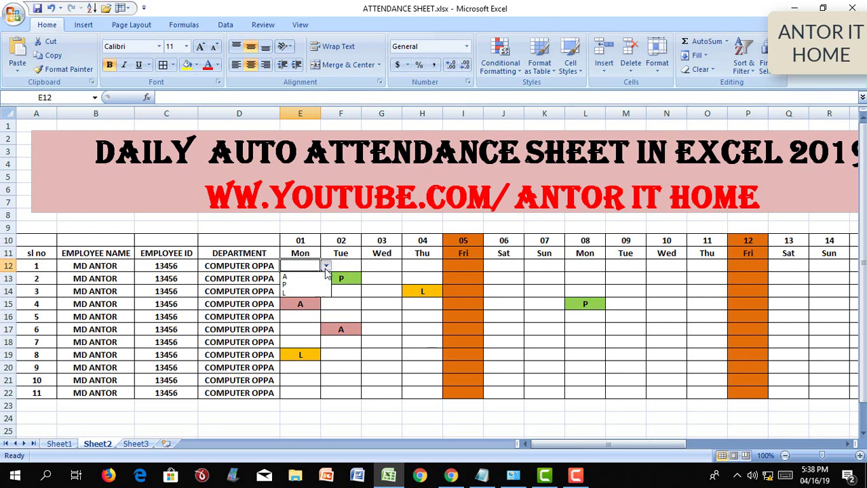
pyautogui.click(300, 277)
pyautogui.click(382, 266)
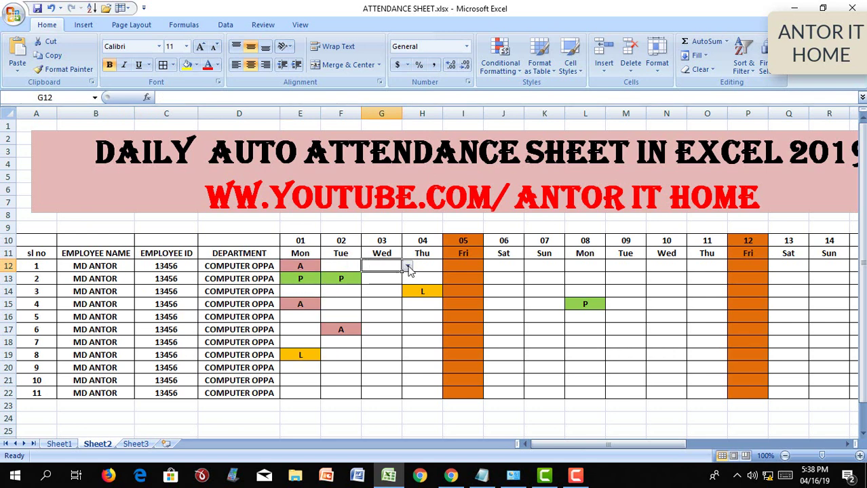
pyautogui.click(407, 266)
pyautogui.click(380, 293)
# - Set employee 1's day 02 to A and day 04 to P
pyautogui.click(542, 268)
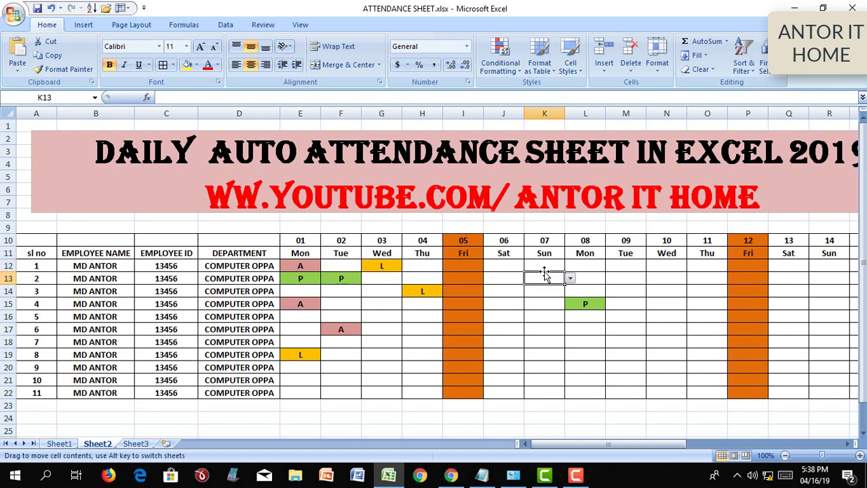
pyautogui.click(327, 266)
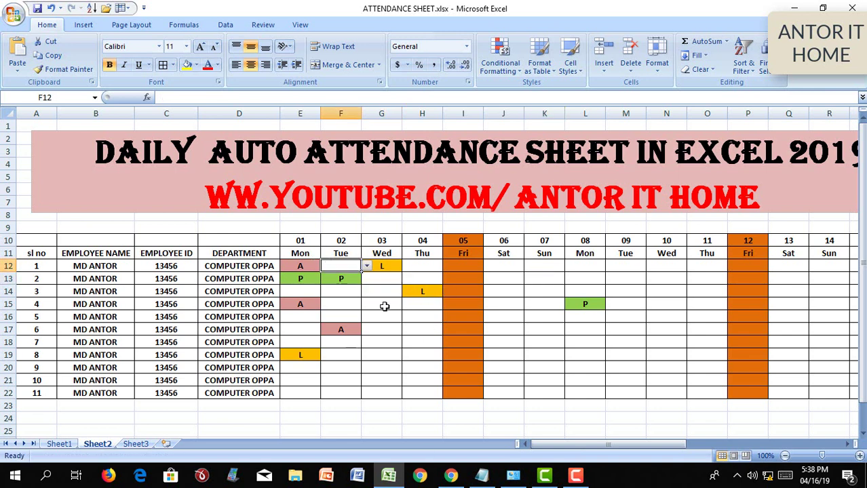
pyautogui.write('A00')
pyautogui.press('Escape')
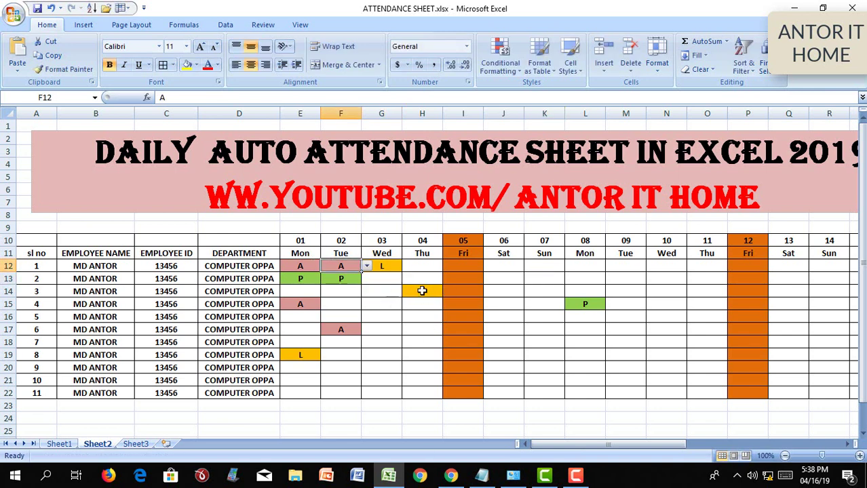
pyautogui.click(426, 267)
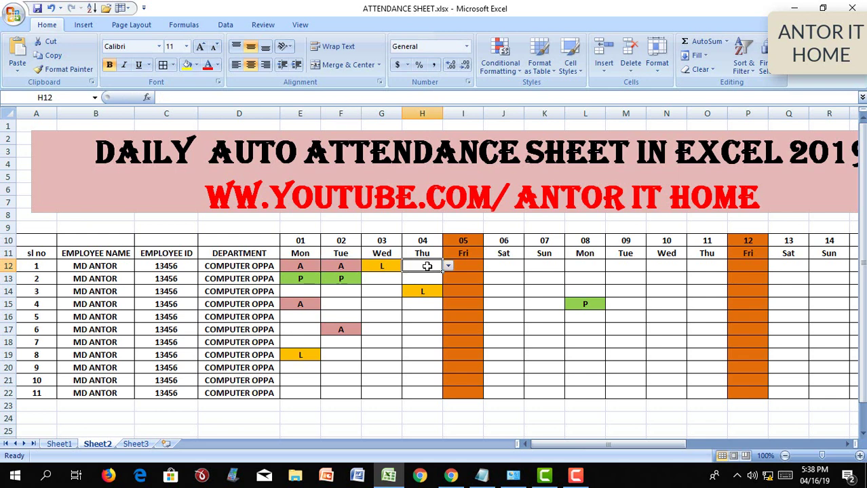
pyautogui.write('p')
pyautogui.press('Return')
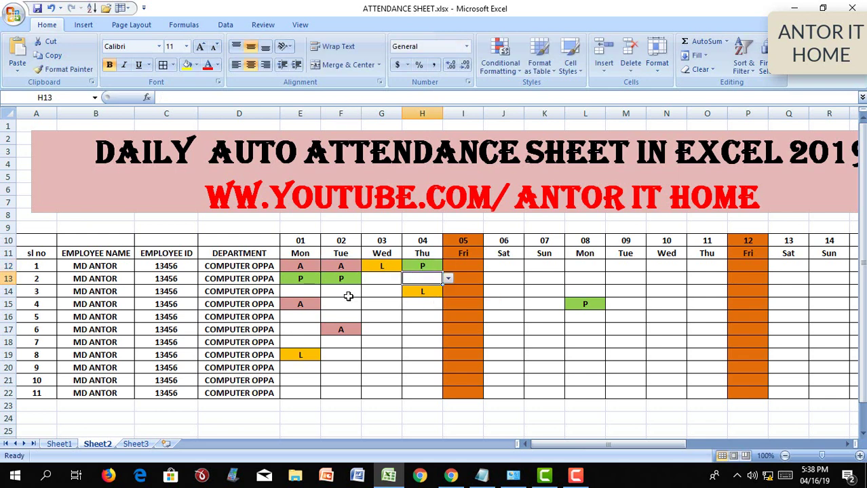
# - Fill row 12's A, A, L, P entries down to all employees with Ctrl+D
pyautogui.press('Up')
pyautogui.press('Left')
pyautogui.press('Left')
pyautogui.press('Left')
pyautogui.hotkey('shift', 'Right')
pyautogui.hotkey('shift', 'Right')
pyautogui.hotkey('shift', 'Right')
pyautogui.hotkey('shift', 'Down')
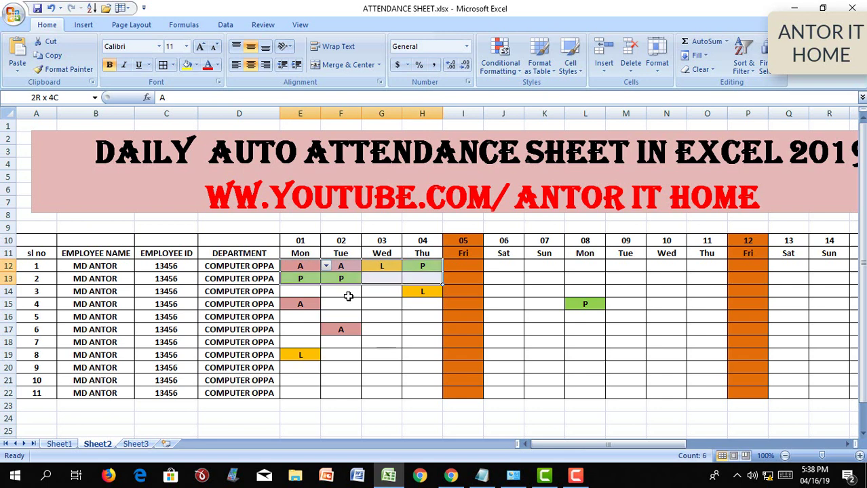
pyautogui.hotkey('shift', 'Down')
pyautogui.hotkey('shift', 'Down')
pyautogui.hotkey('shift', 'Down')
pyautogui.hotkey('shift', 'Down')
pyautogui.hotkey('shift', 'Down')
pyautogui.hotkey('shift', 'Down')
pyautogui.hotkey('ctrl', 'd')
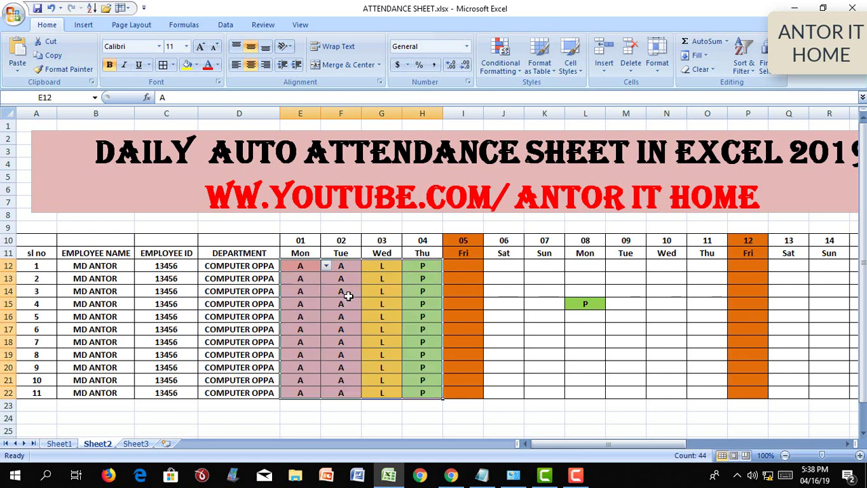
# - Copy the four-day attendance block into days 06–09
pyautogui.hotkey('ctrl', 'c')
pyautogui.press('Right')
pyautogui.press('Right')
pyautogui.press('Right')
pyautogui.press('Right')
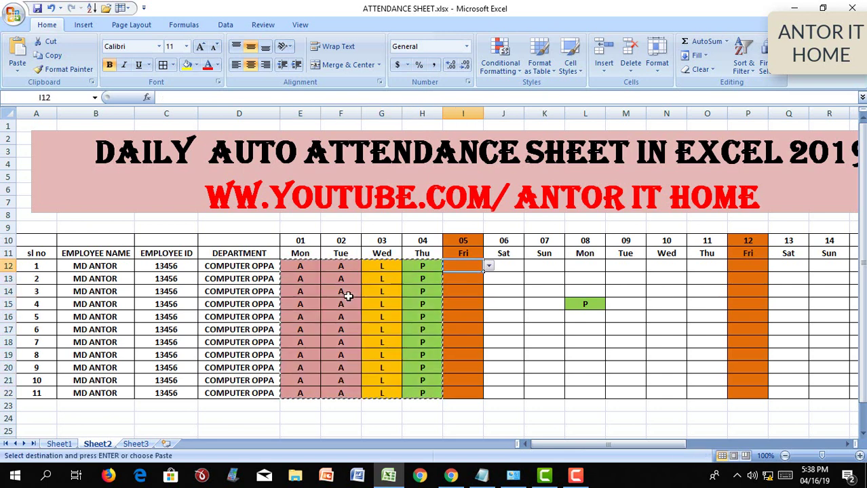
pyautogui.press('Right')
pyautogui.hotkey('ctrl', 'v')
pyautogui.press('Right')
pyautogui.press('Right')
pyautogui.press('Right')
# - Copy the L and P columns into days 10–11, 13–14, 15–16 and 17–18
pyautogui.press('Left')
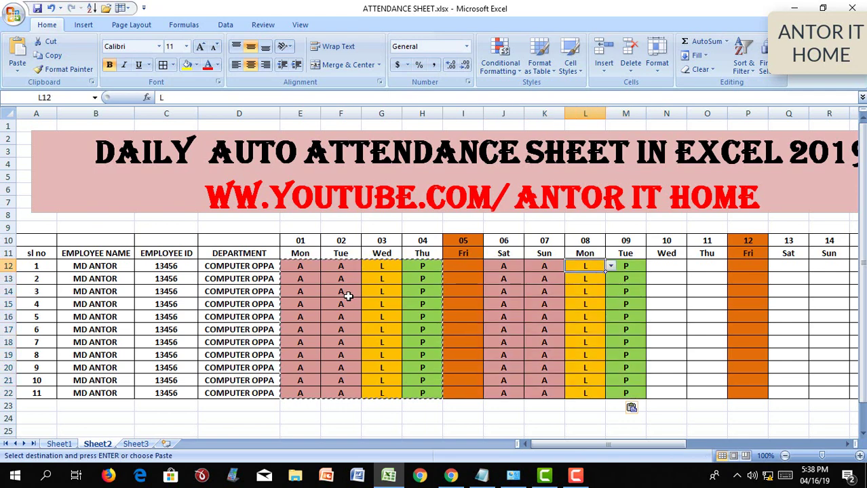
pyautogui.hotkey('shift', 'Down')
pyautogui.hotkey('shift', 'Down')
pyautogui.hotkey('shift', 'Down')
pyautogui.hotkey('shift', 'Down')
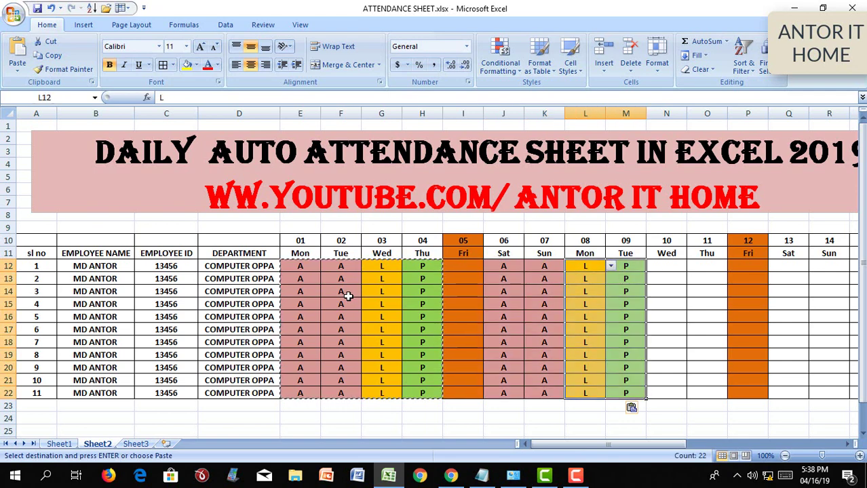
pyautogui.hotkey('ctrl', 'c')
pyautogui.press('Right')
pyautogui.press('Right')
pyautogui.hotkey('ctrl', 'v')
pyautogui.press('Right')
pyautogui.press('Right')
pyautogui.press('Right')
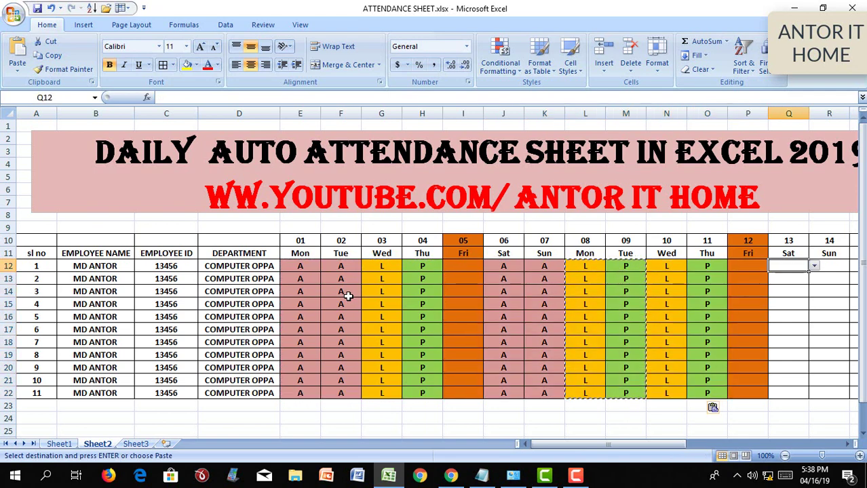
pyautogui.hotkey('ctrl', 'v')
pyautogui.press('Right')
pyautogui.press('Right')
pyautogui.hotkey('ctrl', 'v')
pyautogui.press('Right')
pyautogui.press('Right')
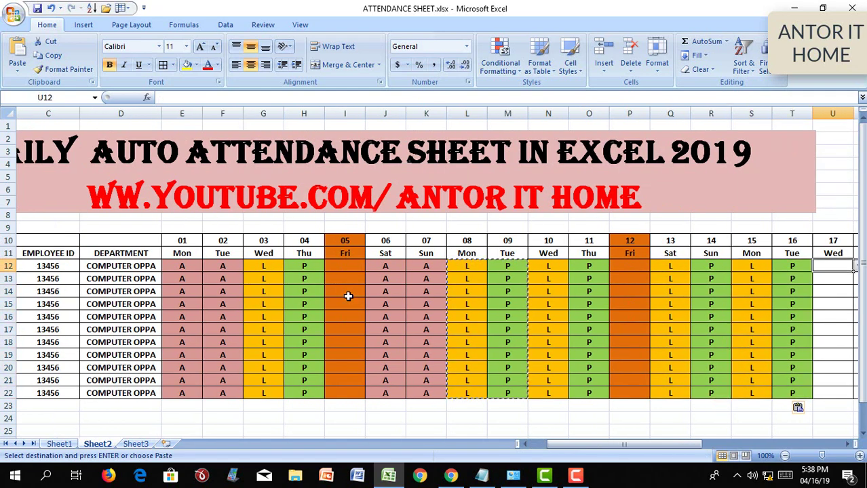
pyautogui.hotkey('ctrl', 'v')
# - Paste L and P into days 20–21, 22–23, 24–25, 27–28 and 29–30, skipping Fridays
pyautogui.press('Right')
pyautogui.press('Right')
pyautogui.press('Right')
pyautogui.press('Right')
pyautogui.press('Right')
pyautogui.press('Left')
pyautogui.press('Left')
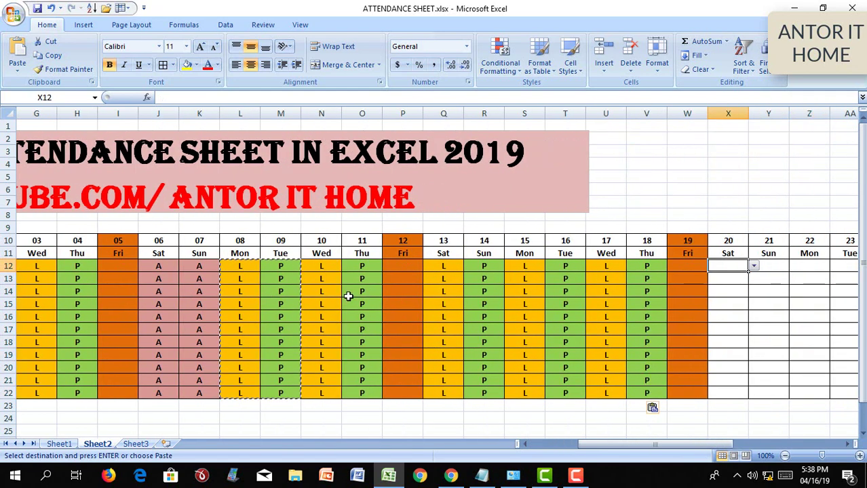
pyautogui.hotkey('ctrl', 'v')
pyautogui.press('Right')
pyautogui.press('Right')
pyautogui.hotkey('ctrl', 'v')
pyautogui.press('Right')
pyautogui.press('Right')
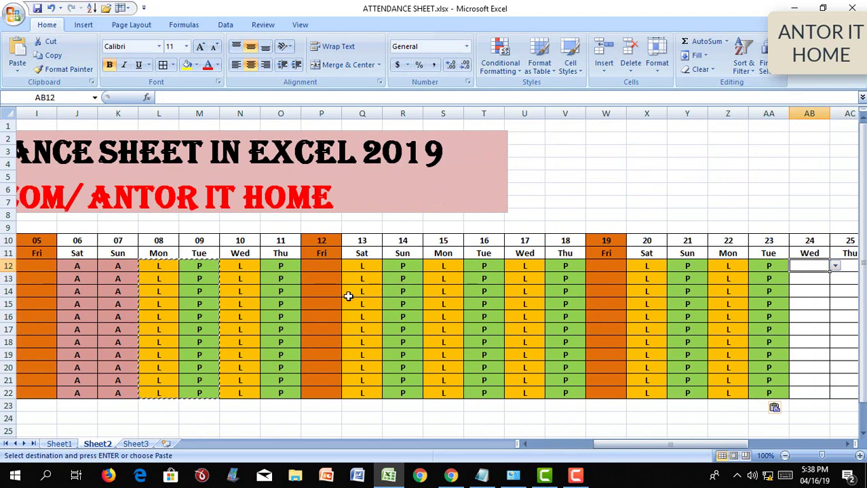
pyautogui.hotkey('ctrl', 'v')
pyautogui.press('Right')
pyautogui.press('Right')
pyautogui.press('Right')
pyautogui.hotkey('ctrl', 'v')
pyautogui.press('Right')
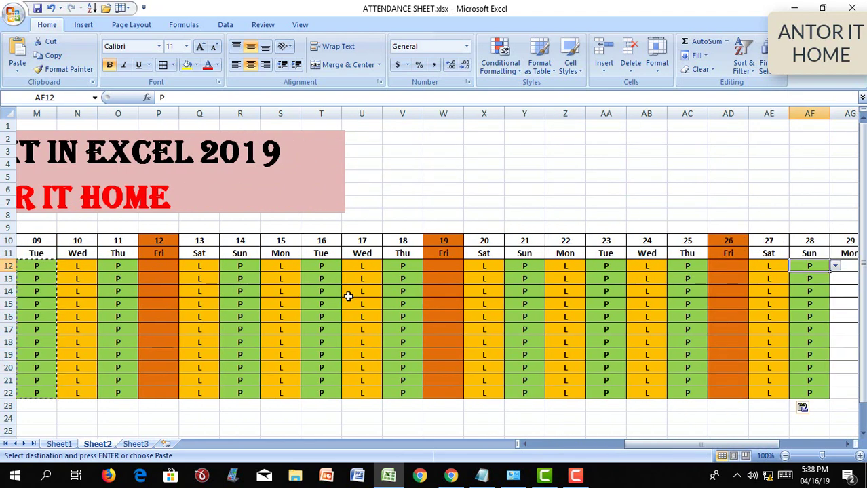
pyautogui.press('Right')
pyautogui.hotkey('ctrl', 'v')
pyautogui.press('Right')
pyautogui.press('Right')
pyautogui.press('Left')
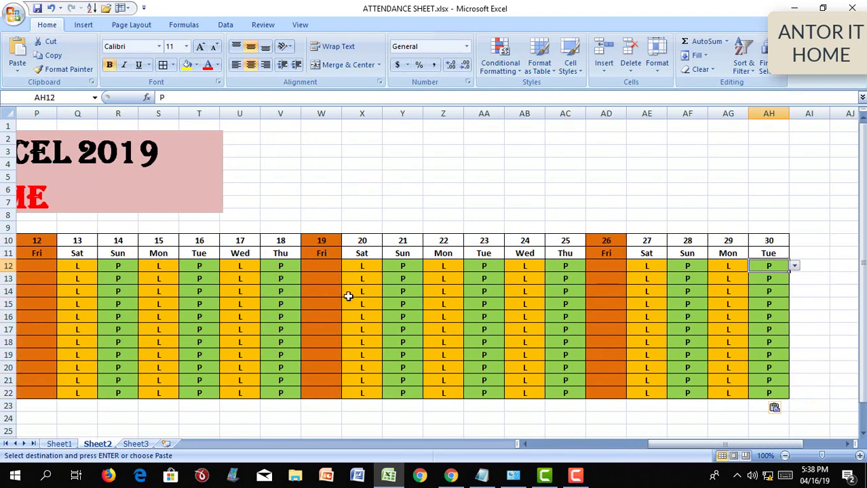
pyautogui.press('Left')
pyautogui.press('Left')
pyautogui.press('Left')
pyautogui.press('Left')
pyautogui.press('Left')
# - Enter the header TOTAL ABSENCE in AI11, just past day 30
pyautogui.press('Home')
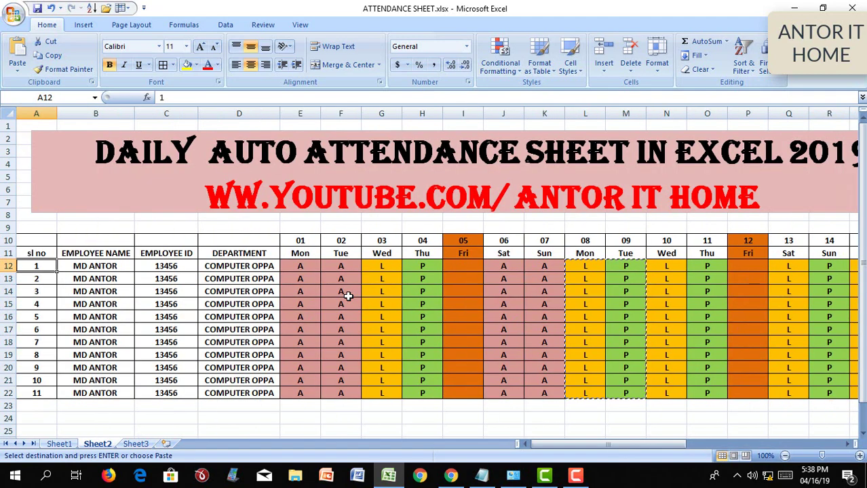
pyautogui.press('Right')
pyautogui.press('Right')
pyautogui.press('Right')
pyautogui.press('Right')
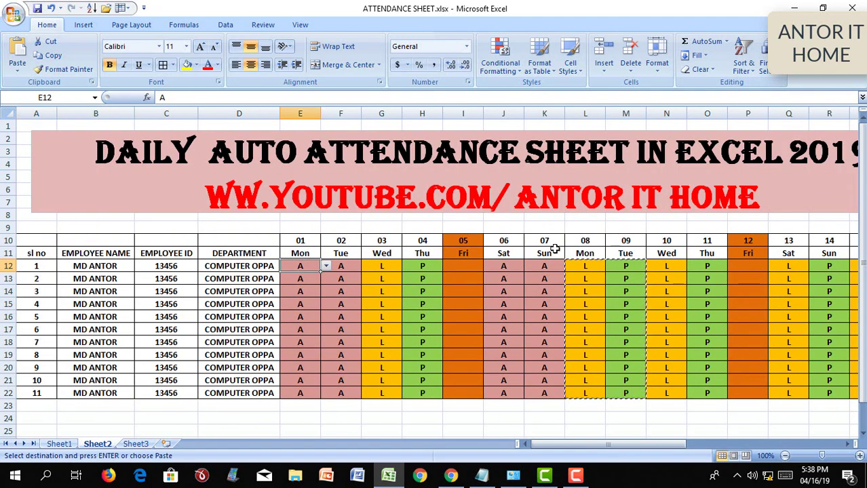
pyautogui.click(403, 251)
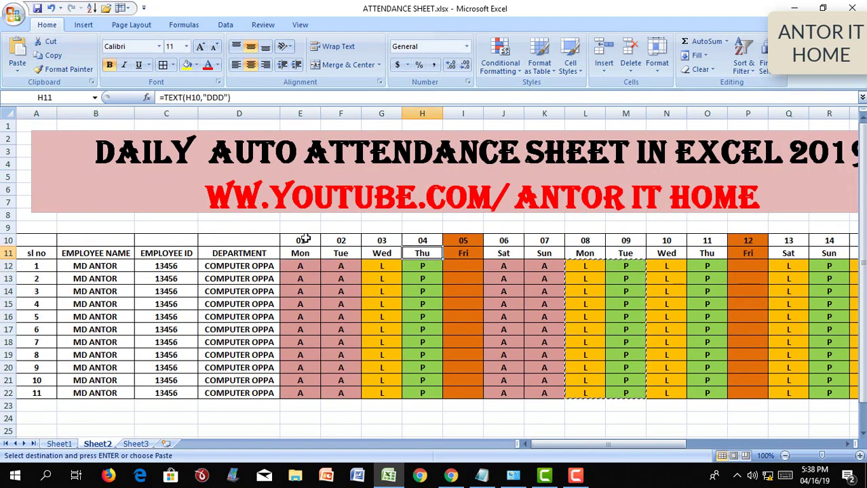
pyautogui.moveTo(42, 232); pyautogui.dragTo(341, 254)
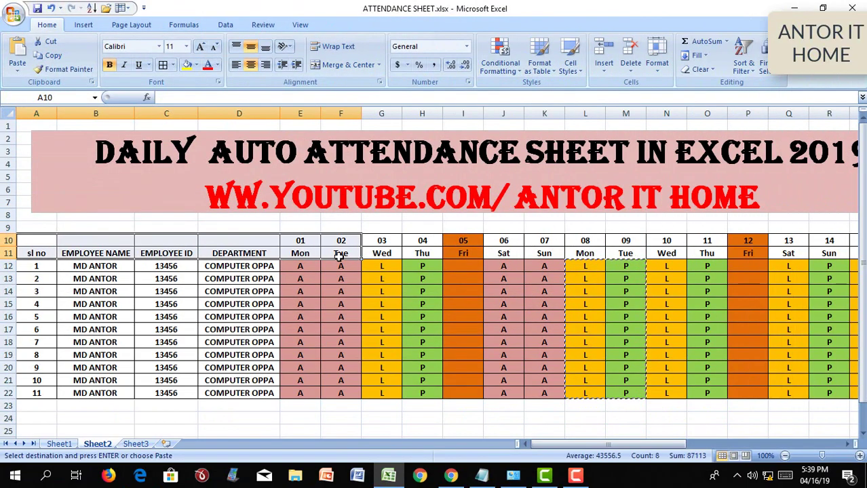
pyautogui.press('Right')
pyautogui.press('Right')
pyautogui.press('Right')
pyautogui.press('Right')
pyautogui.press('Right')
pyautogui.press('Right')
pyautogui.press('Right')
pyautogui.press('Right')
pyautogui.press('Right')
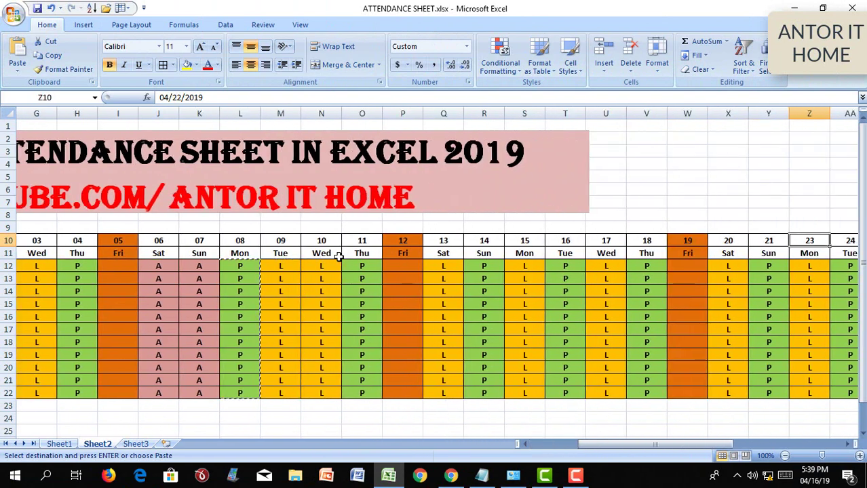
pyautogui.press('Right')
pyautogui.press('Right')
pyautogui.press('Right')
pyautogui.press('Right')
pyautogui.press('Right')
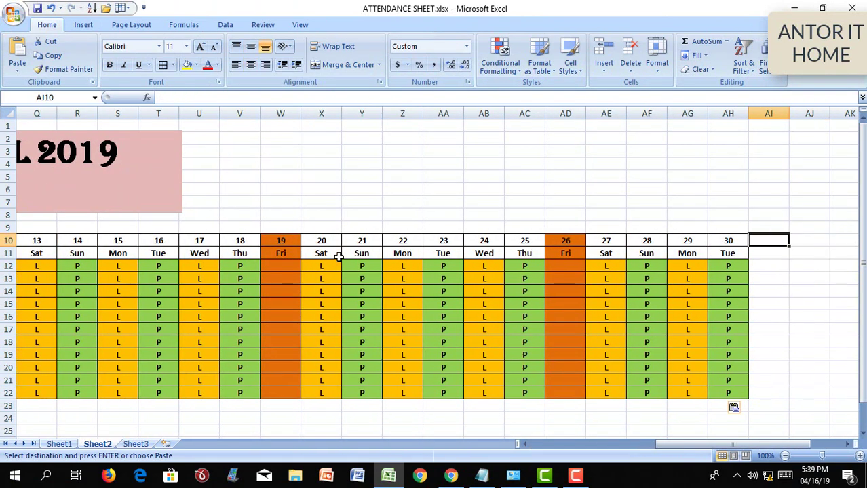
pyautogui.press('Down')
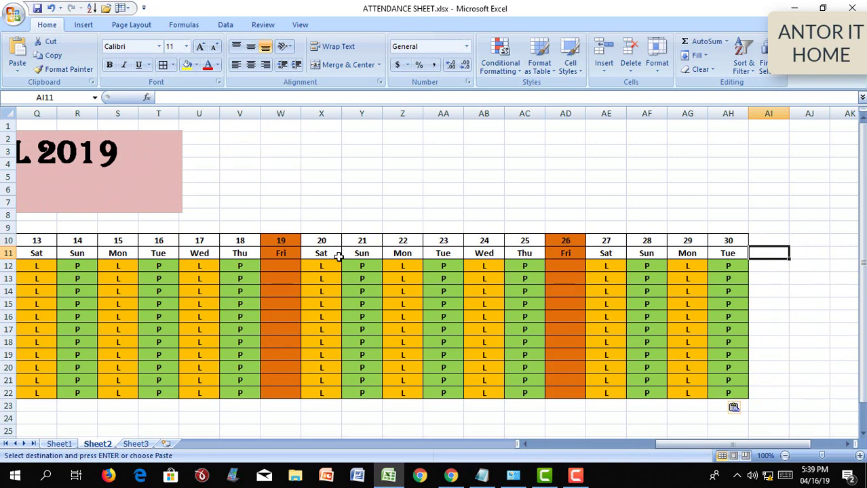
pyautogui.press('Up')
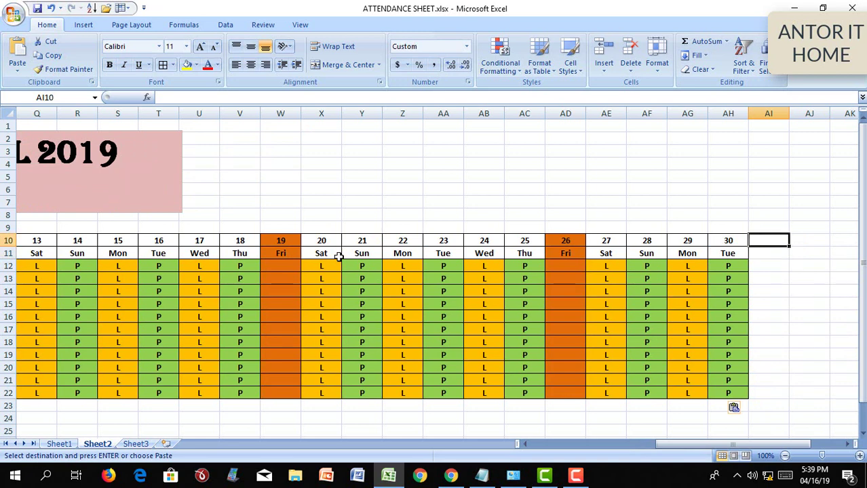
pyautogui.press('Down')
pyautogui.write('TOT')
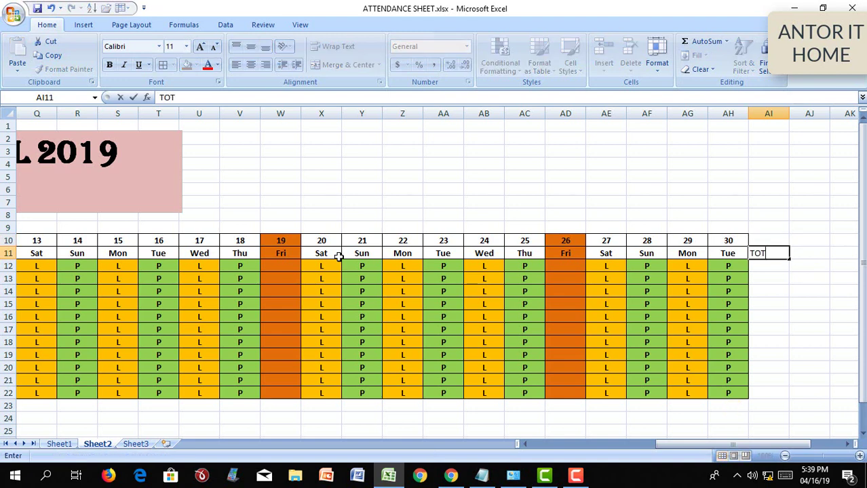
pyautogui.write('AL ABSENCE')
pyautogui.press('Return')
# - Copy the TOTAL ABSENCE header into AJ11, abandoning the attempted edit
pyautogui.click(839, 261)
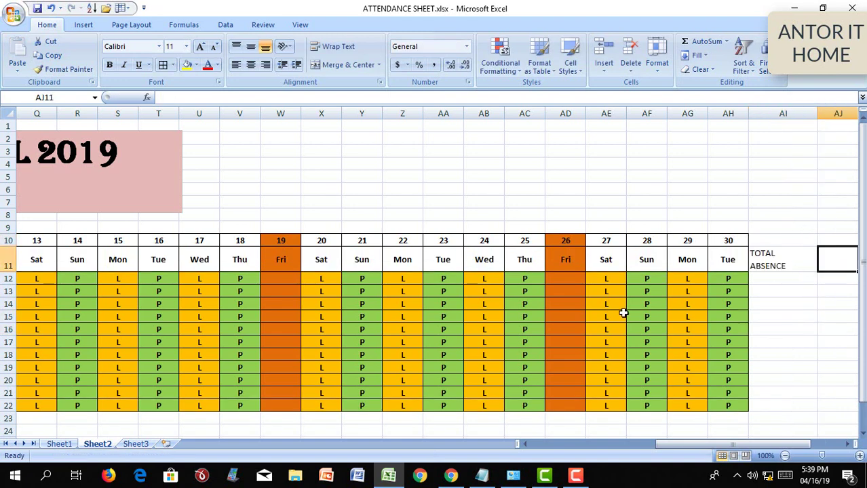
pyautogui.hotkey('ctrl', 'r')
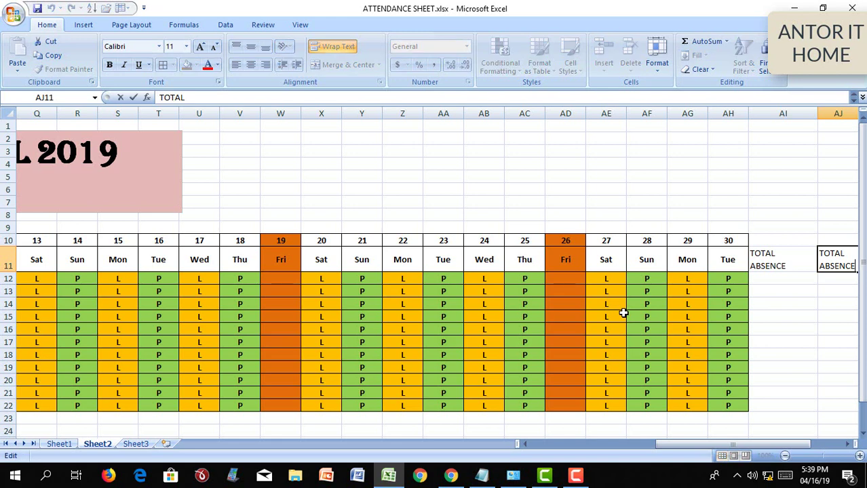
pyautogui.press('F2')
pyautogui.press('BackSpace')
pyautogui.press('BackSpace')
pyautogui.press('BackSpace')
pyautogui.press('BackSpace')
pyautogui.press('BackSpace')
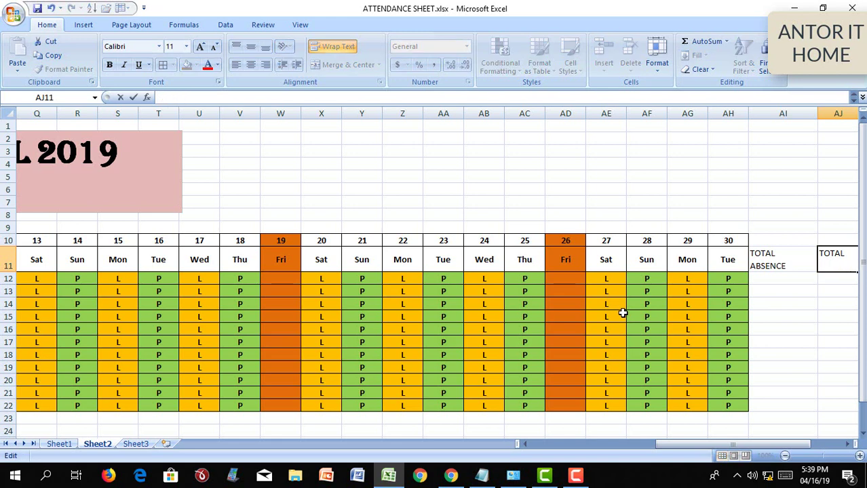
pyautogui.write('PR')
pyautogui.write('ESENC')
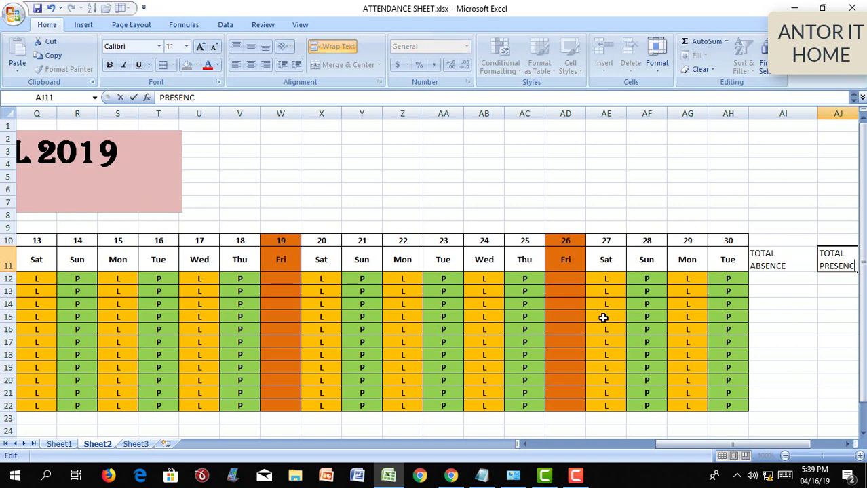
pyautogui.press('Escape')
# - Enter TOTAL LATE in AK11 and TOTAL OFFICE OFF DAY in AL11, widening column AL
pyautogui.press('Right')
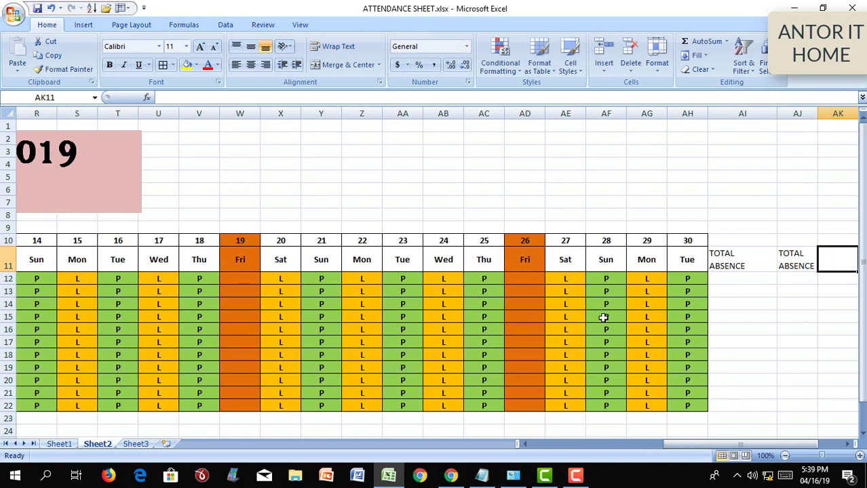
pyautogui.hotkey('ctrl', 'r')
pyautogui.press('F2')
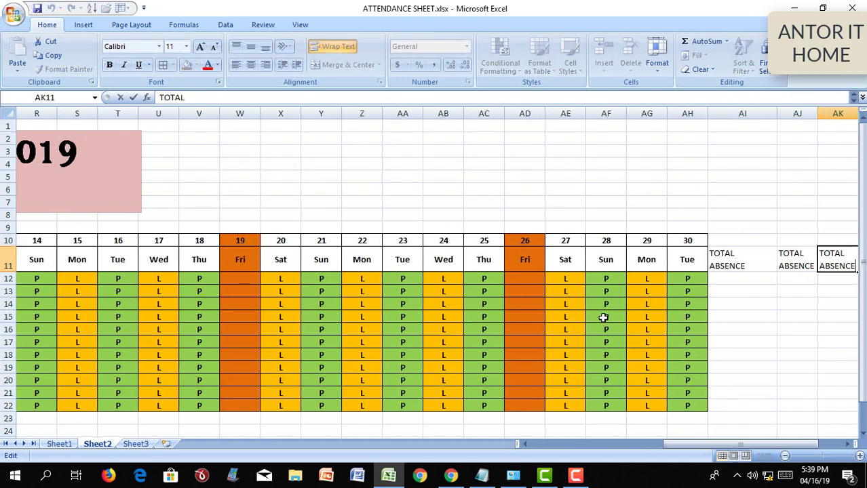
pyautogui.press('BackSpace')
pyautogui.press('BackSpace')
pyautogui.press('BackSpace')
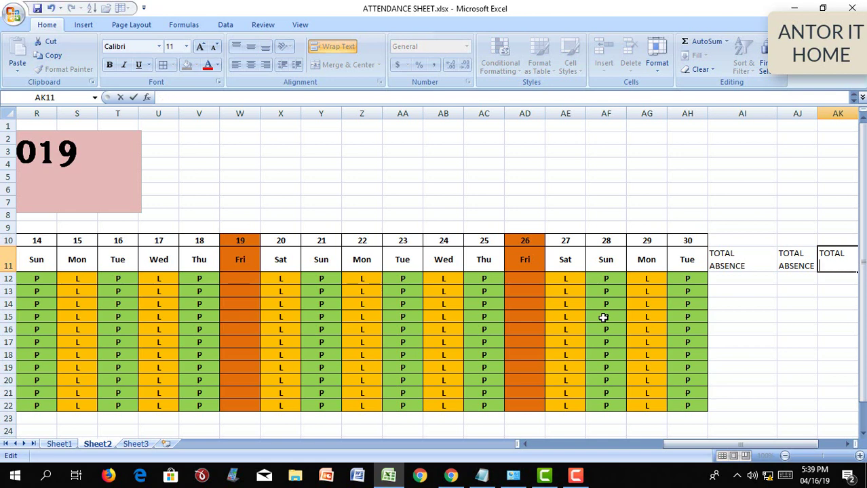
pyautogui.write('LATE')
pyautogui.press('Tab')
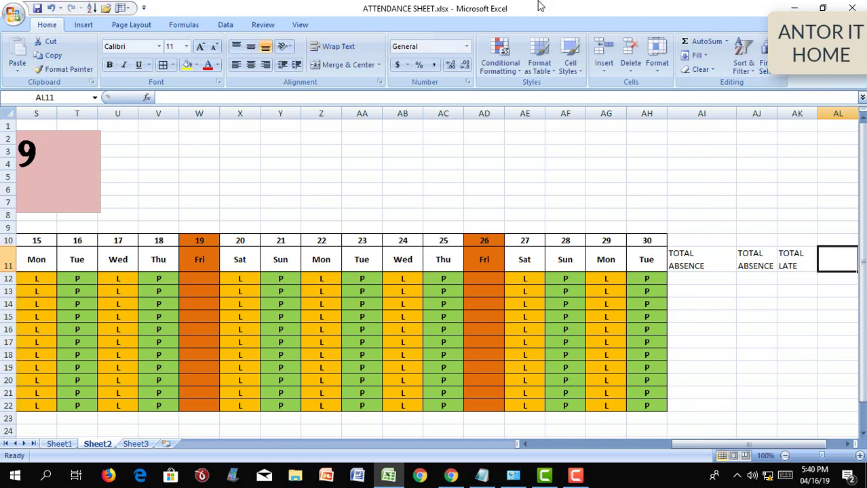
pyautogui.write('TAL')
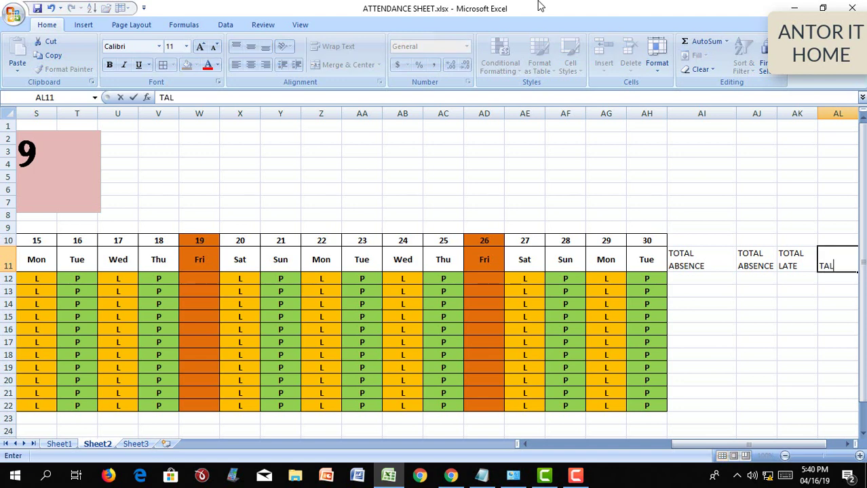
pyautogui.press('Return')
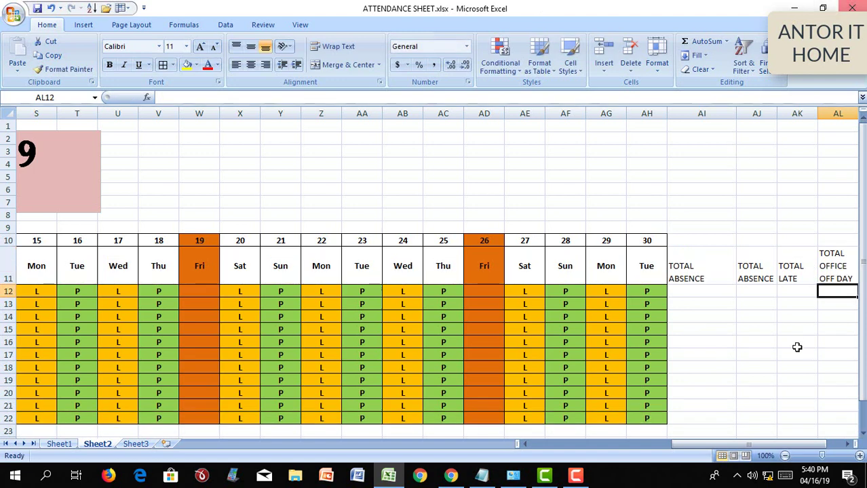
pyautogui.press('Right')
pyautogui.press('Right')
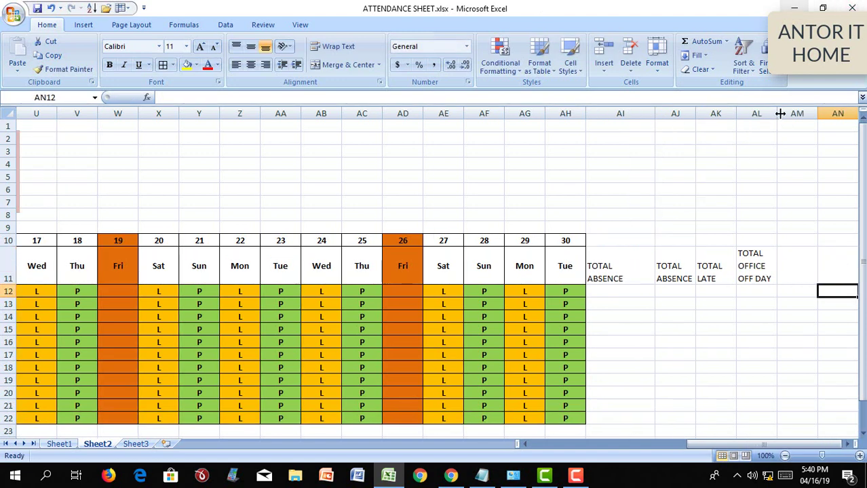
pyautogui.moveTo(777, 113); pyautogui.dragTo(805, 120)
# - Enter TOTAL WORK DAY in AM11 and select the totals block AI11:AM22
pyautogui.click(824, 264)
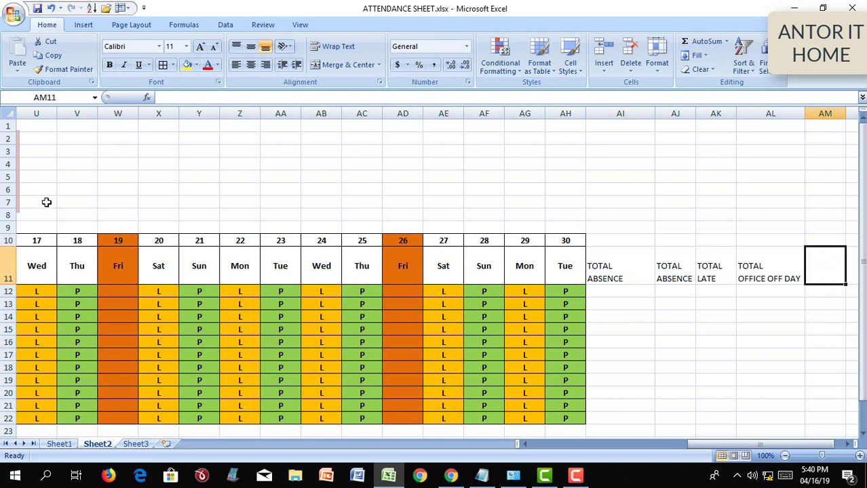
pyautogui.write('TOT')
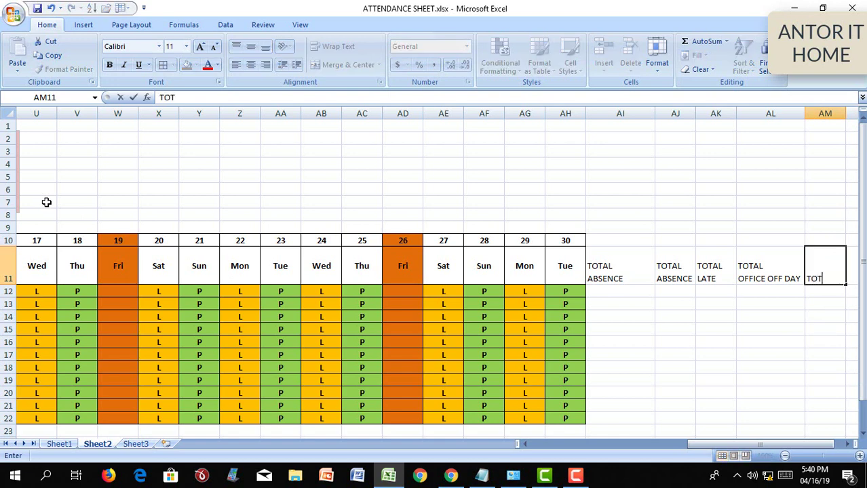
pyautogui.write('AL WORK DAY')
pyautogui.press('Return')
pyautogui.press('Right')
pyautogui.press('Left')
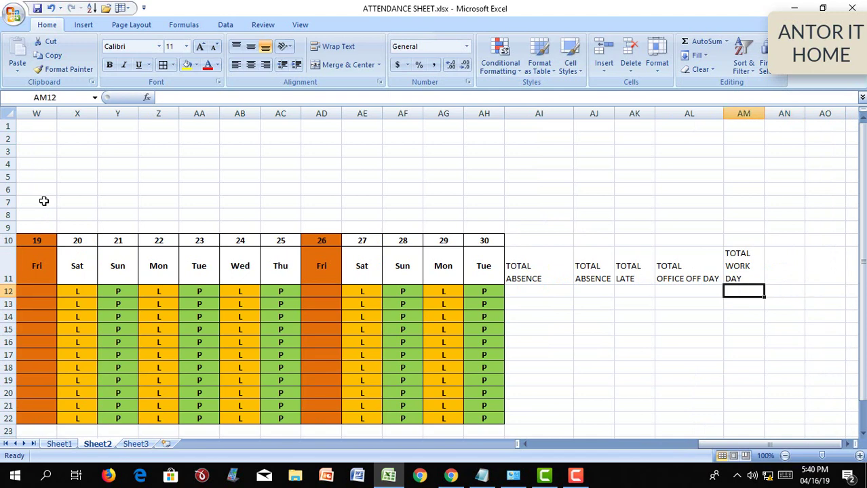
pyautogui.press('Left')
pyautogui.press('Left')
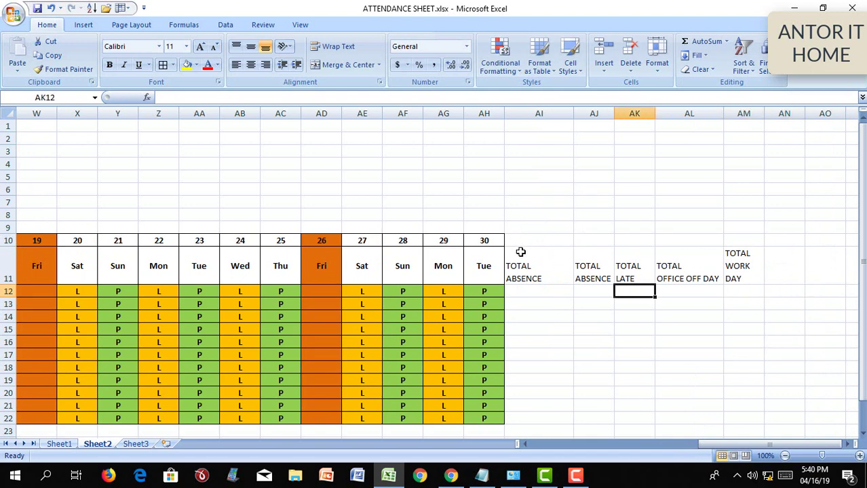
pyautogui.moveTo(521, 252)
pyautogui.mouseDown()
pyautogui.moveTo(752, 425)
pyautogui.moveTo(750, 418)
pyautogui.mouseUp()
# - Apply All Borders to AI11:AM22, then start and cancel a misranged COUNTIF in AI12
pyautogui.click(163, 64)
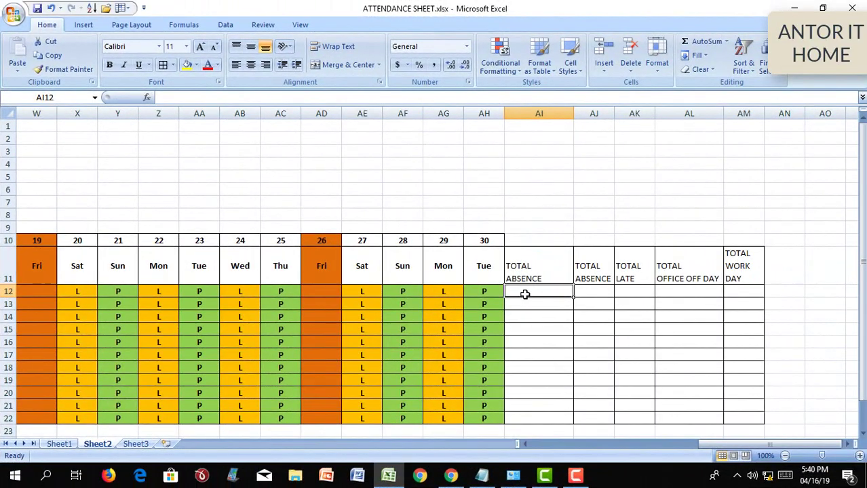
pyautogui.doubleClick(524, 294)
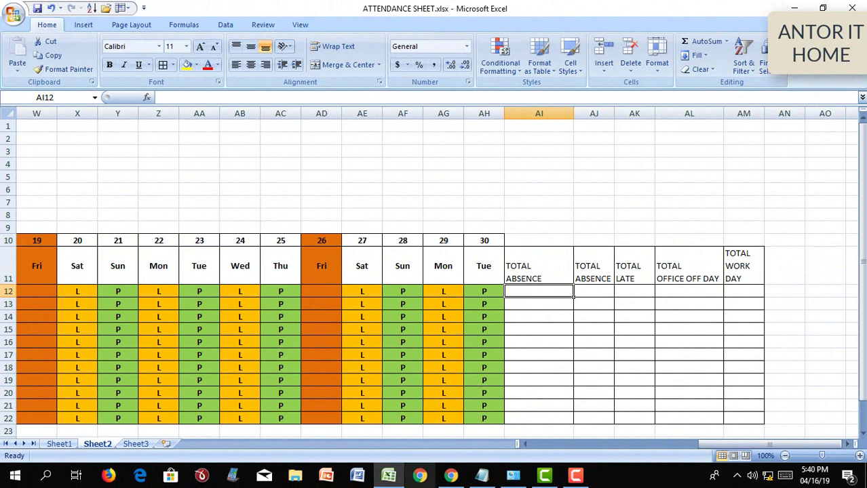
pyautogui.write('=')
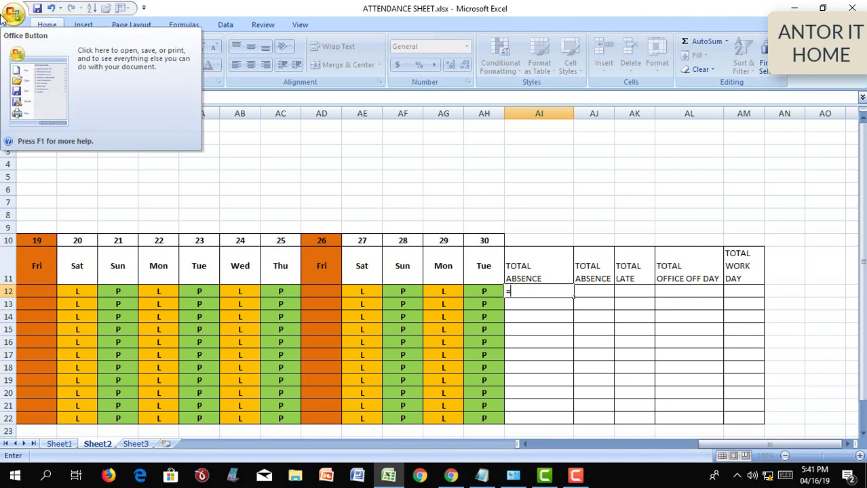
pyautogui.write('COUNT')
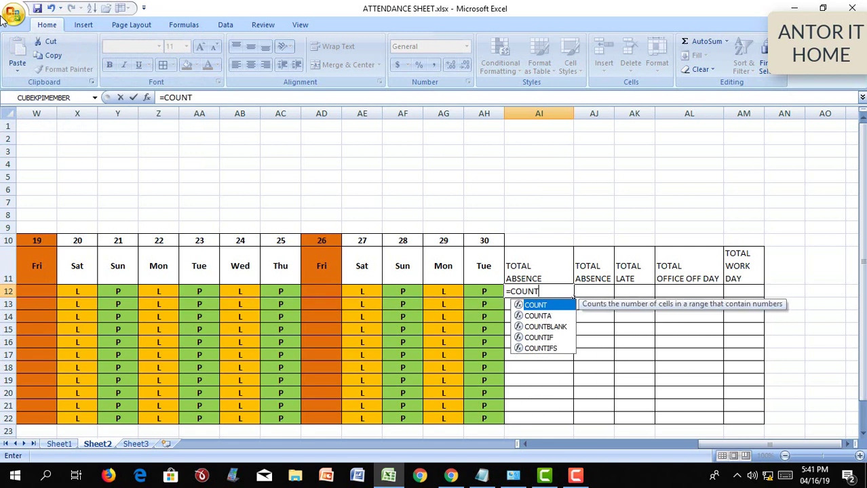
pyautogui.write('IF(')
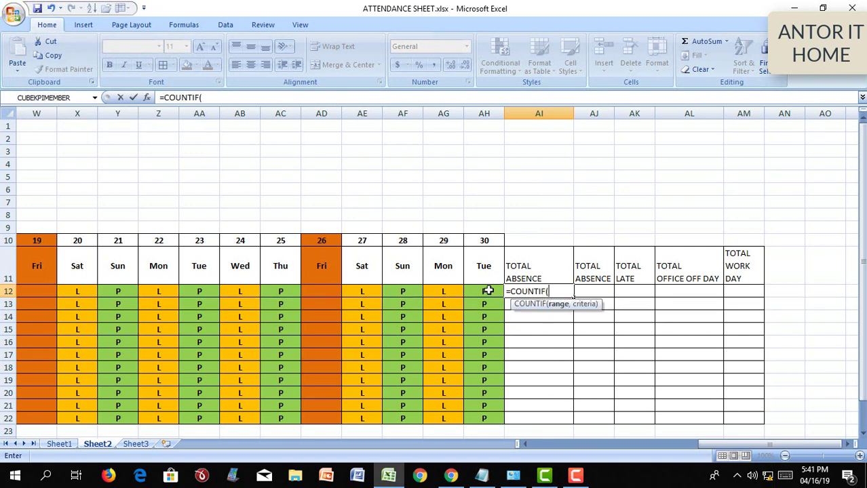
pyautogui.moveTo(489, 291); pyautogui.dragTo(5, 9)
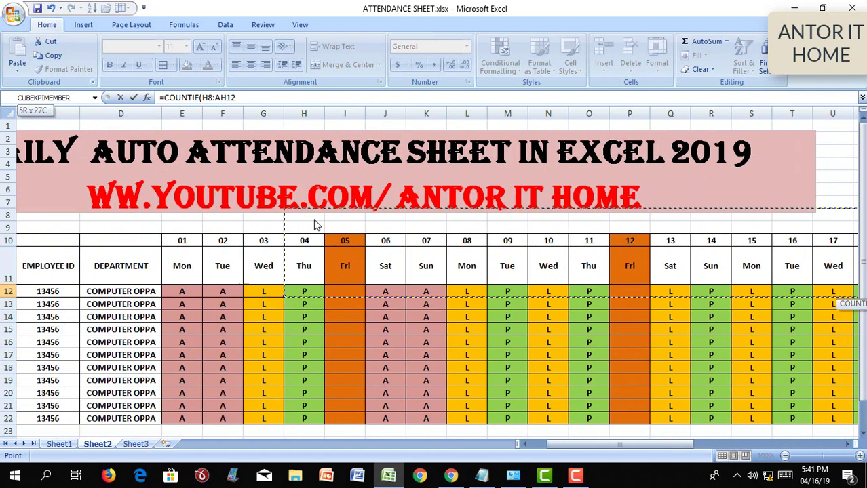
pyautogui.moveTo(6, 9)
pyautogui.mouseDown()
pyautogui.moveTo(202, 290)
pyautogui.moveTo(193, 291)
pyautogui.mouseUp()
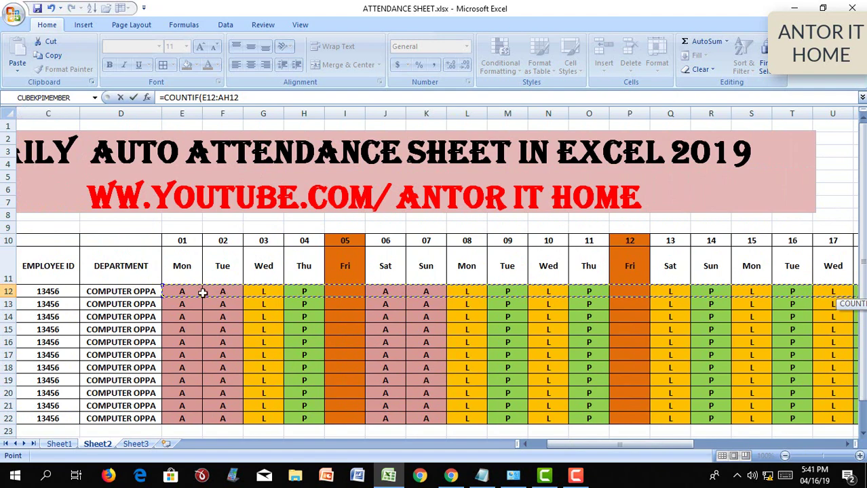
pyautogui.moveTo(560, 444); pyautogui.dragTo(547, 443)
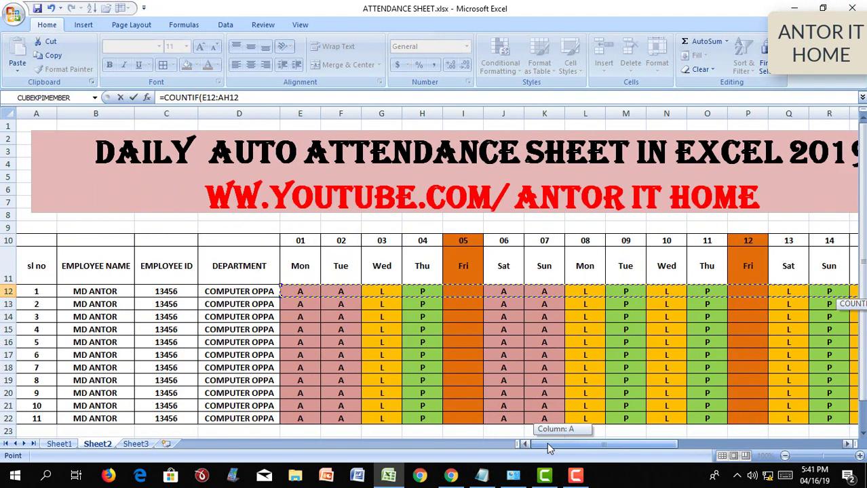
pyautogui.press('Escape')
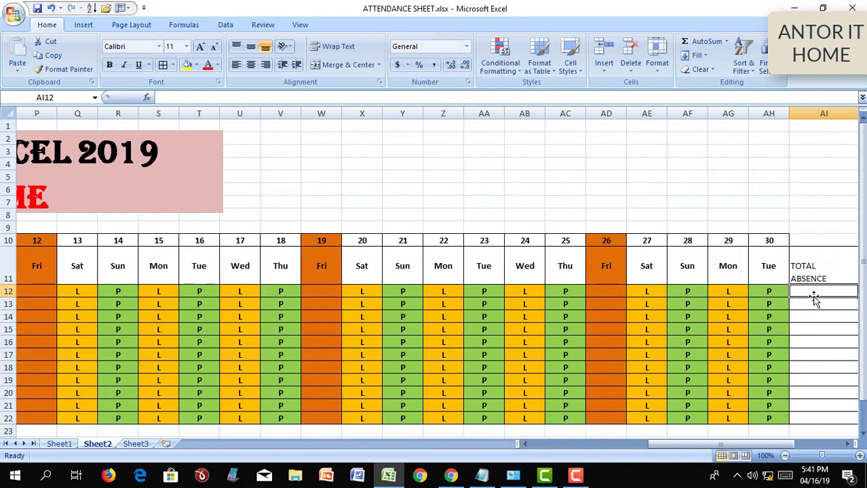
# - Retype =COUNTIF( in AI12 and drag across the attendance cells for its range
pyautogui.moveTo(811, 290); pyautogui.dragTo(687, 271)
pyautogui.write('=')
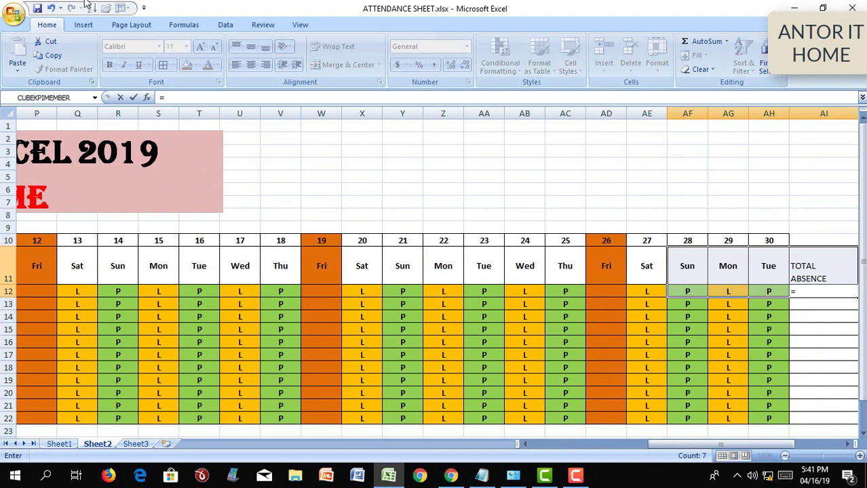
pyautogui.write('COUNT')
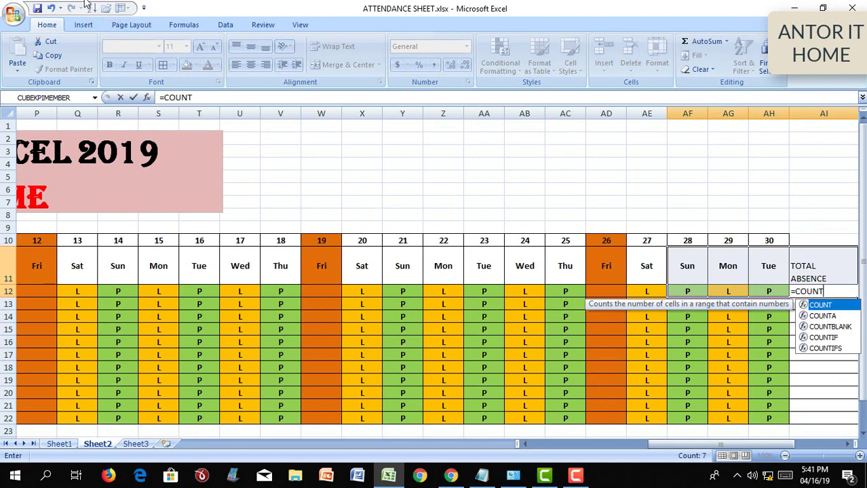
pyautogui.write('IF(')
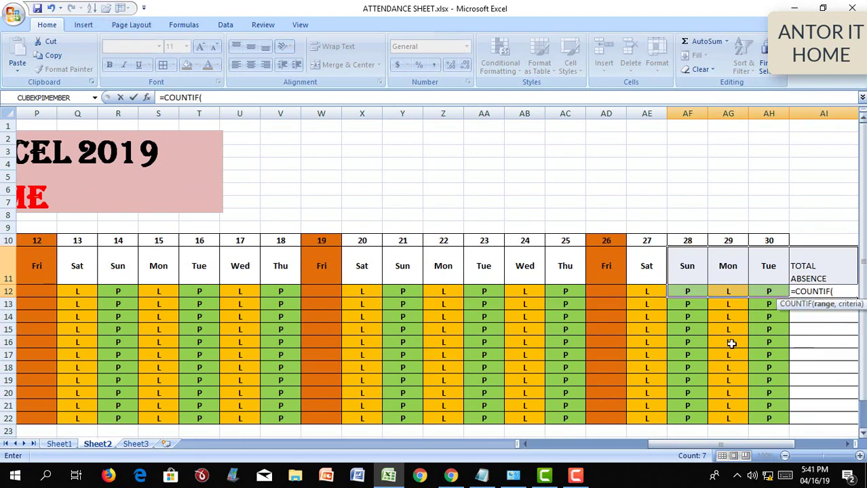
pyautogui.click(847, 444)
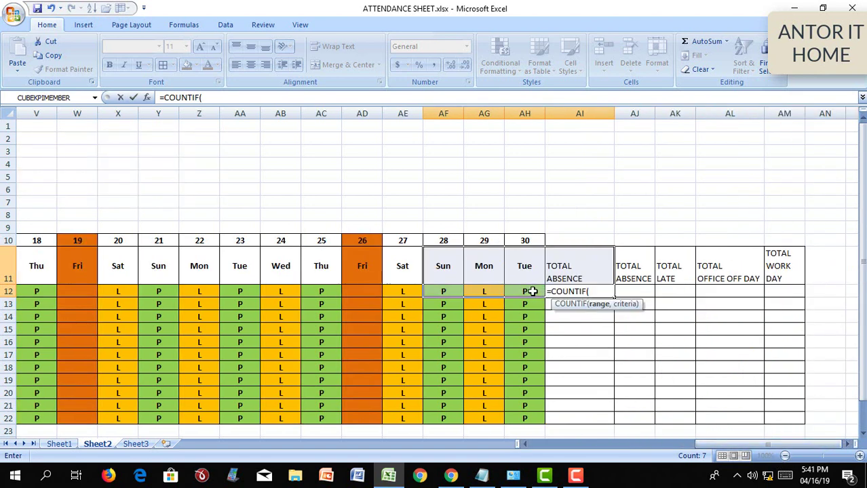
pyautogui.moveTo(532, 291); pyautogui.dragTo(308, 306)
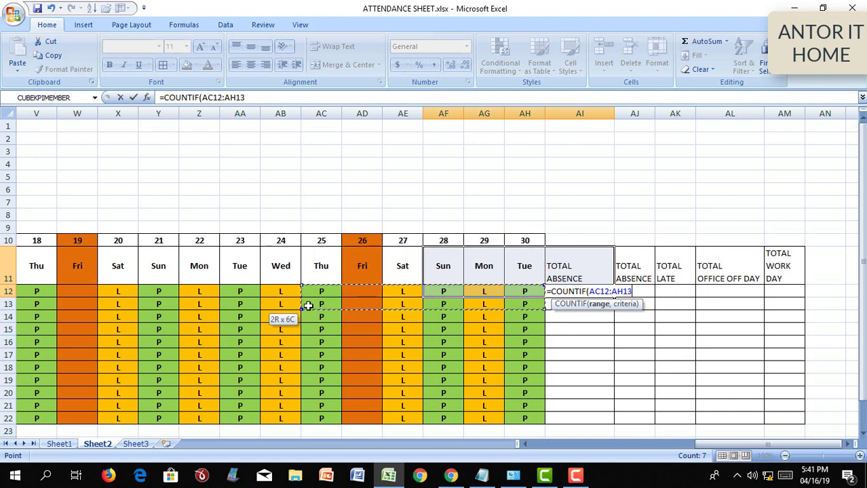
pyautogui.press('Escape')
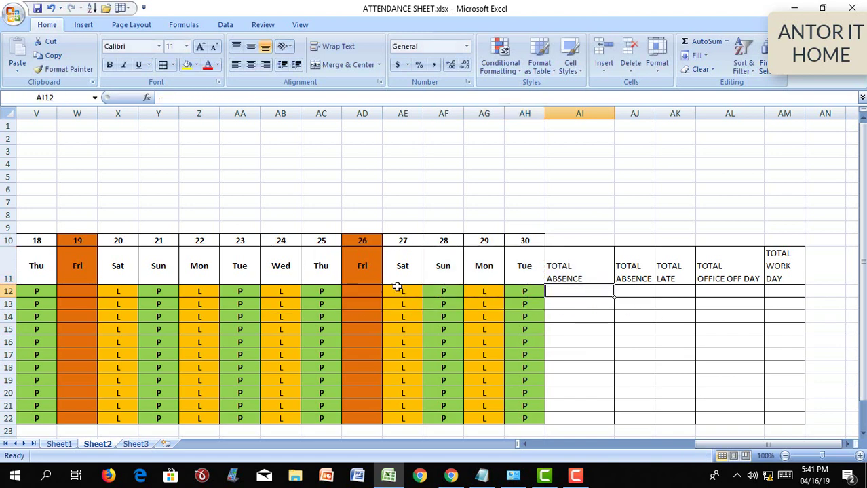
# - Enter =COUNTIF(E12:AH12,"A") in AI12 to count employee 1's absences
pyautogui.write('=CONI')
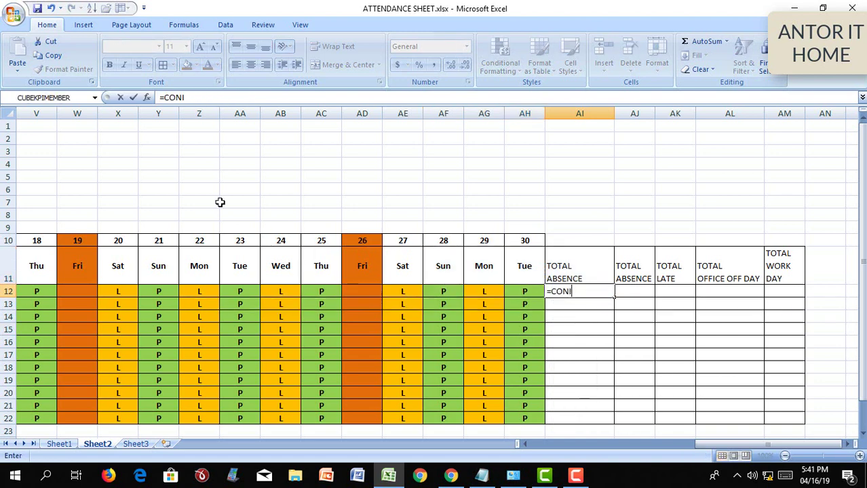
pyautogui.press('BackSpace')
pyautogui.press('BackSpace')
pyautogui.write('UNTIF')
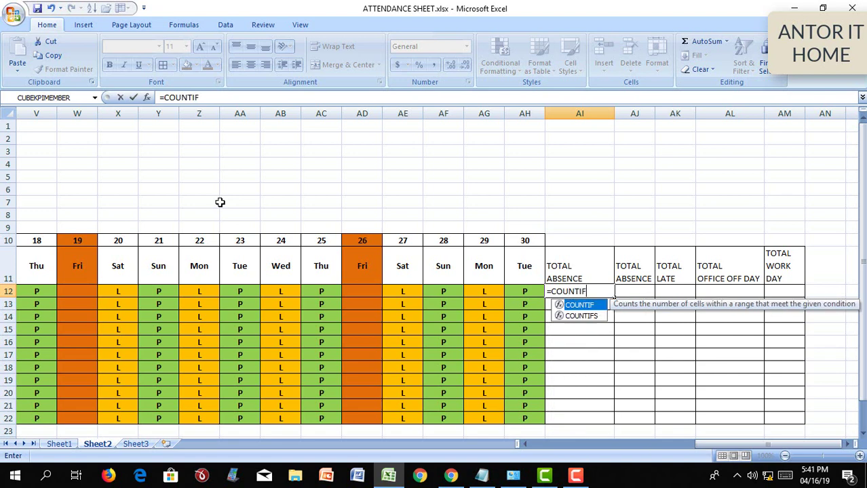
pyautogui.write('(')
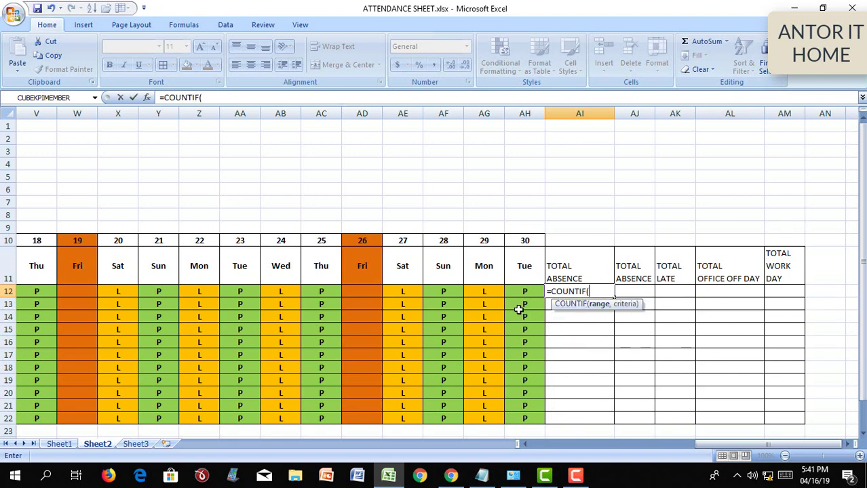
pyautogui.moveTo(525, 293)
pyautogui.mouseDown()
pyautogui.moveTo(223, 305)
pyautogui.moveTo(12, 271)
pyautogui.mouseUp()
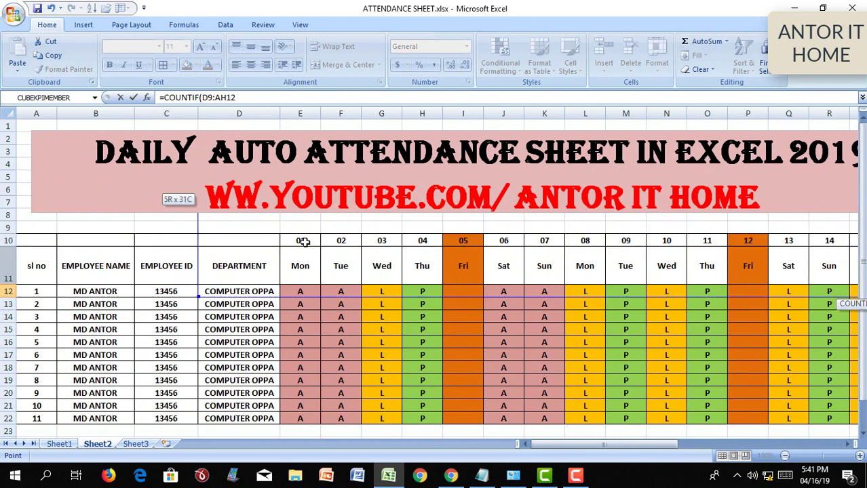
pyautogui.moveTo(10, 237); pyautogui.dragTo(300, 292)
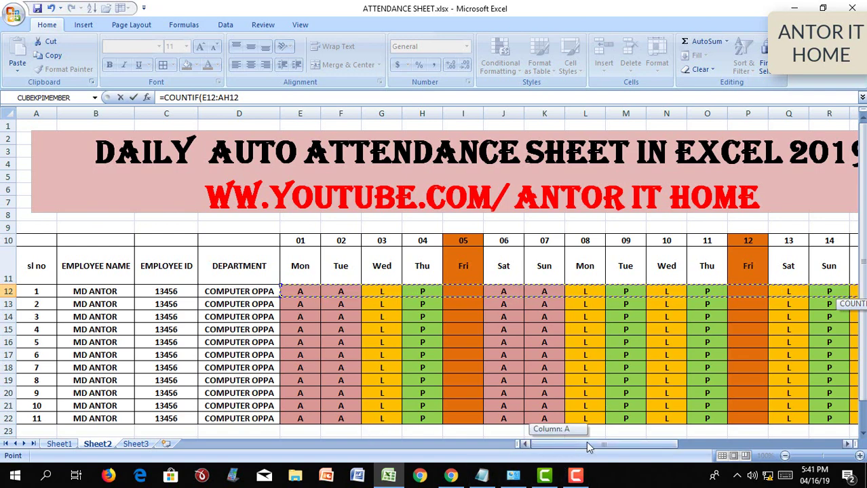
pyautogui.moveTo(586, 444); pyautogui.dragTo(753, 444)
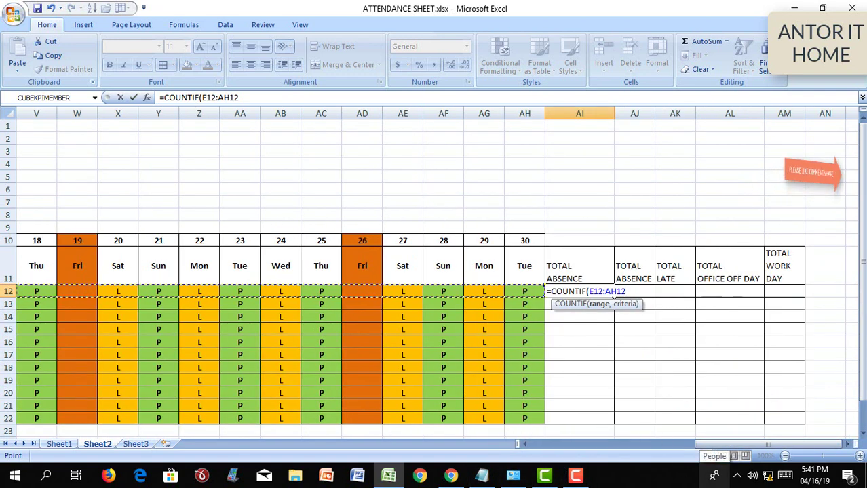
pyautogui.write(',"A')
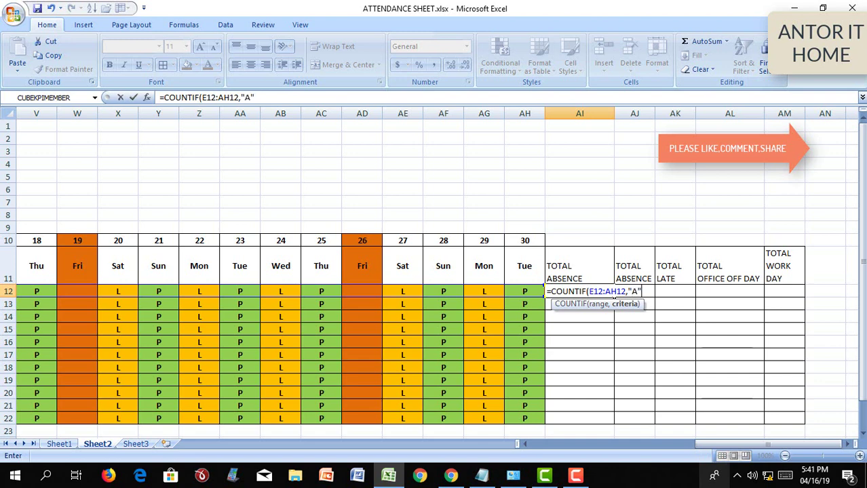
pyautogui.write(')')
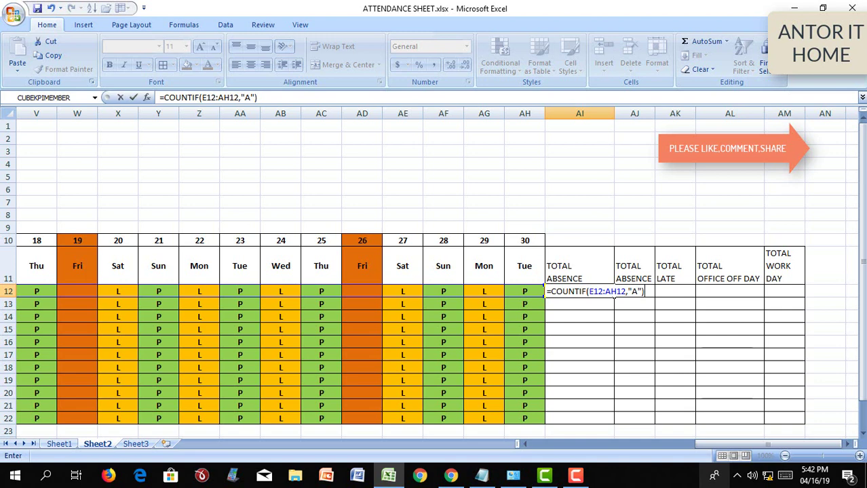
pyautogui.press('Return')
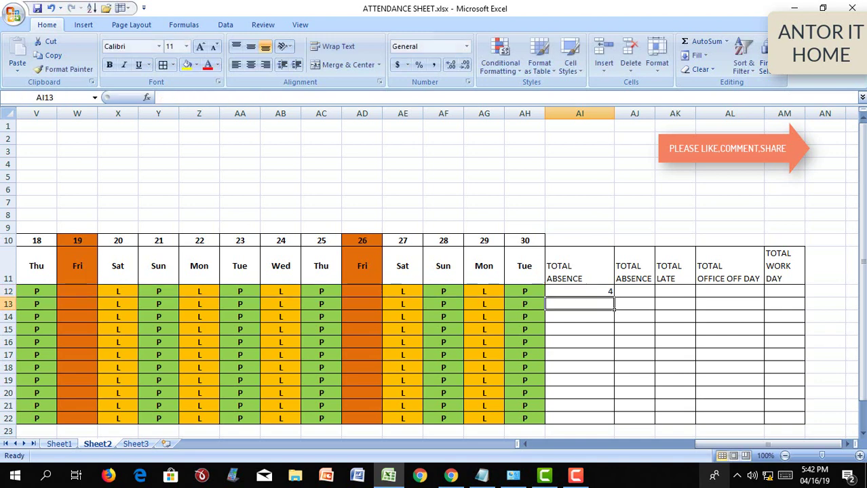
# - Fill the absence formula from AI12 down to AI22, each row showing 4
pyautogui.click(559, 292)
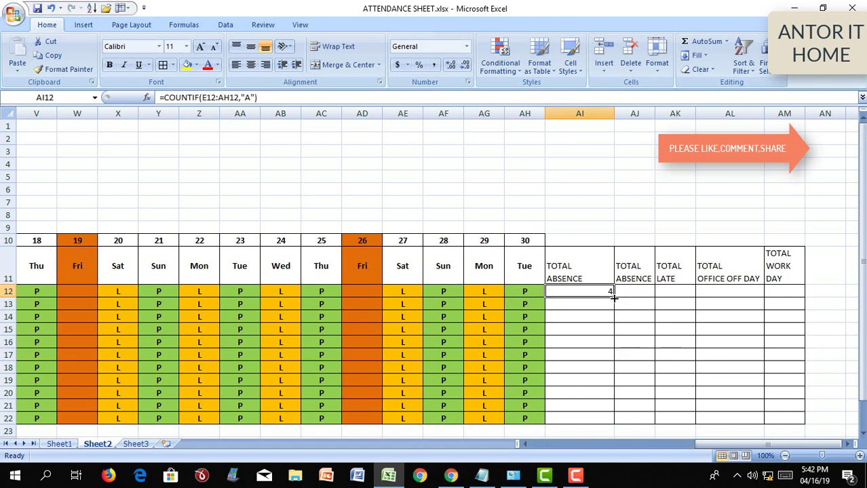
pyautogui.moveTo(613, 297); pyautogui.dragTo(603, 425)
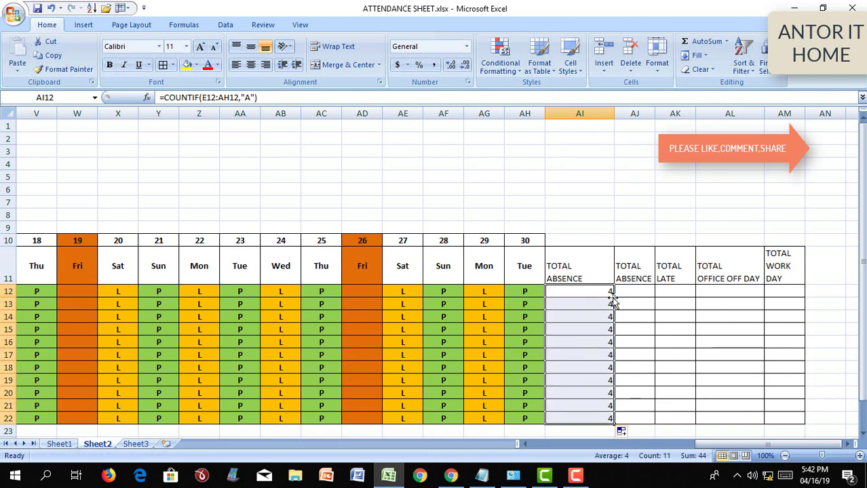
pyautogui.click(633, 293)
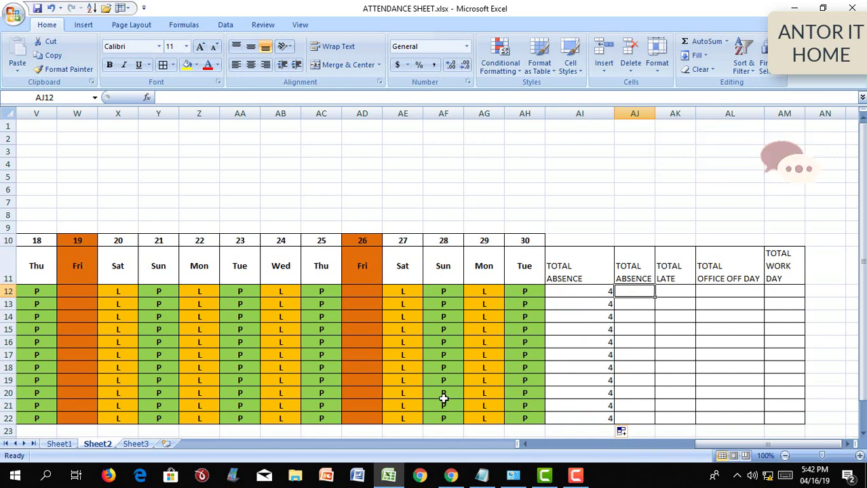
# - Change AJ11 from TOTAL ABSENCE to TOTAL PRESENCE and widen column AJ
pyautogui.press('Left')
pyautogui.press('Up')
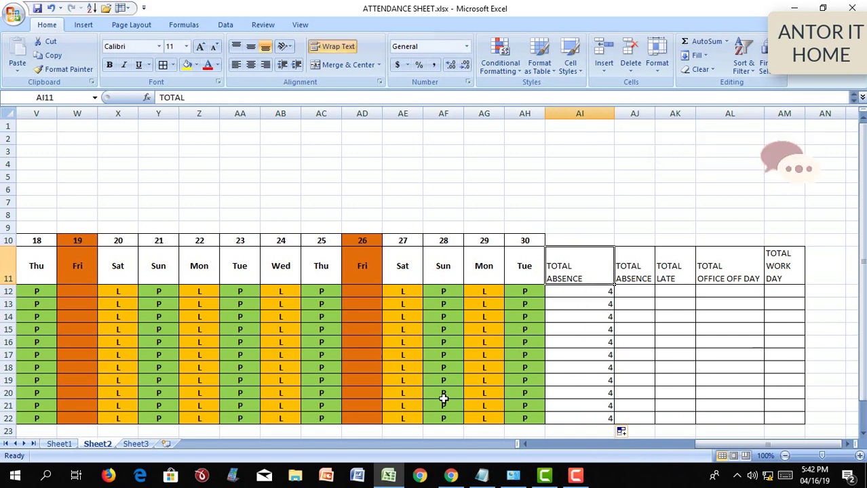
pyautogui.press('Right')
pyautogui.press('F2')
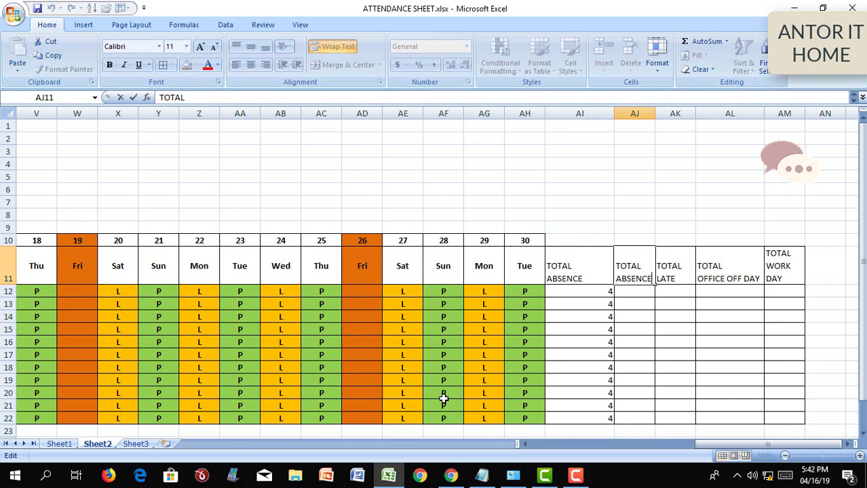
pyautogui.press('Left')
pyautogui.press('Left')
pyautogui.press('Left')
pyautogui.press('Down')
pyautogui.press('Delete')
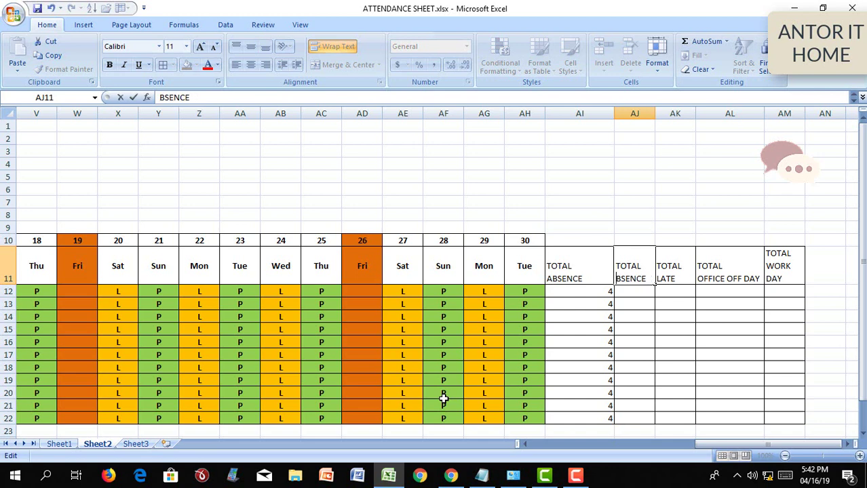
pyautogui.press('Delete')
pyautogui.write('PRE')
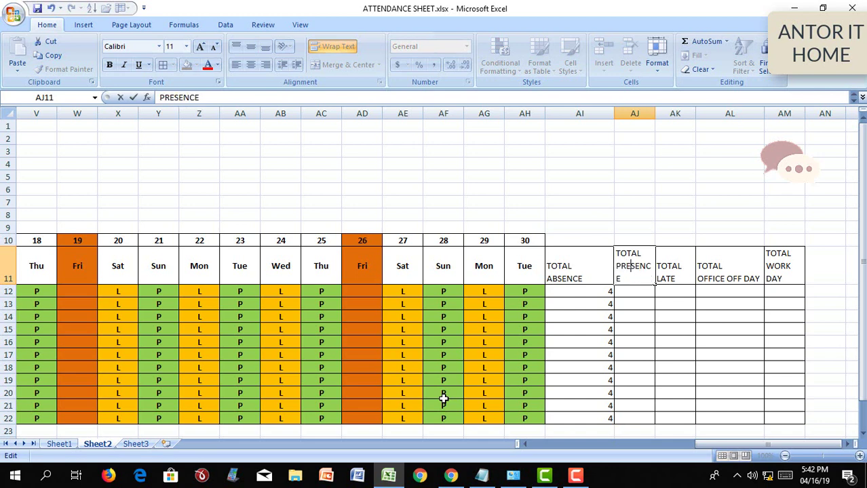
pyautogui.press('Return')
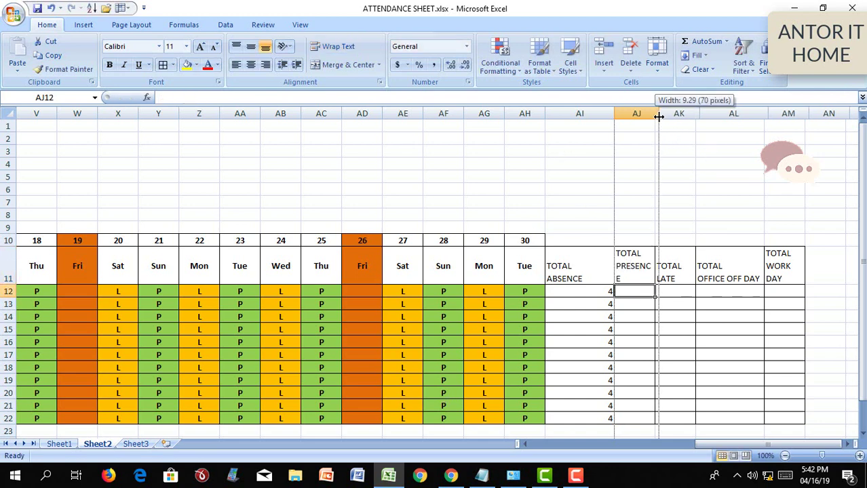
pyautogui.moveTo(656, 113); pyautogui.dragTo(665, 114)
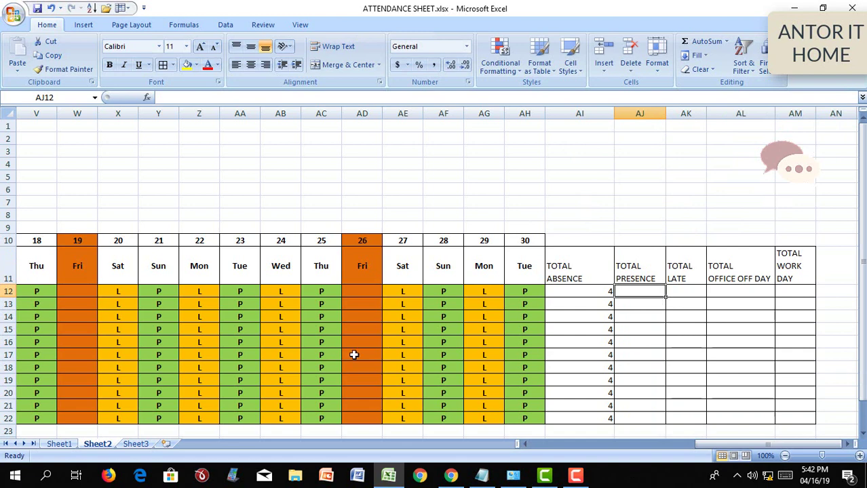
# - Copy the absence COUNTIF into AJ12, change its criterion to P, and fill it down to row 22
pyautogui.press('Left')
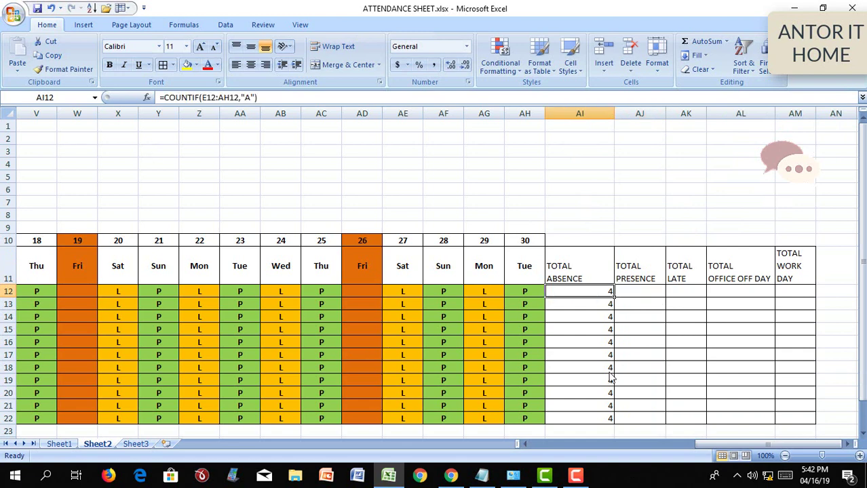
pyautogui.rightClick(591, 293)
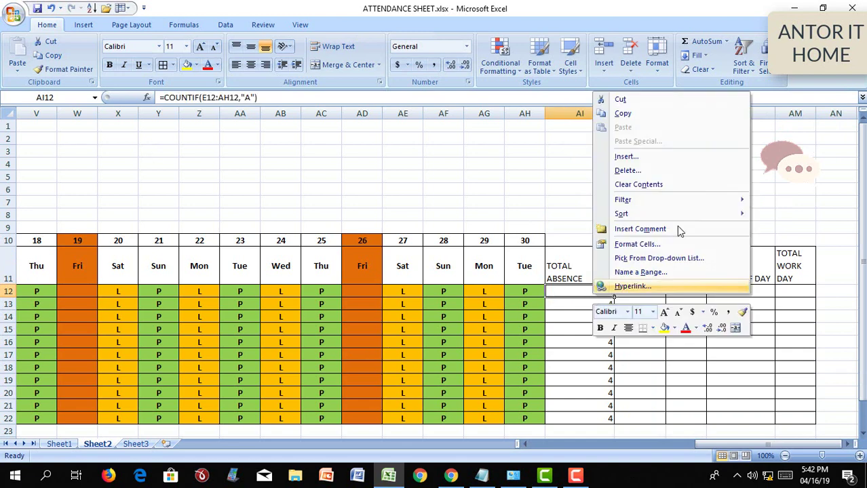
pyautogui.click(632, 120)
pyautogui.click(641, 292)
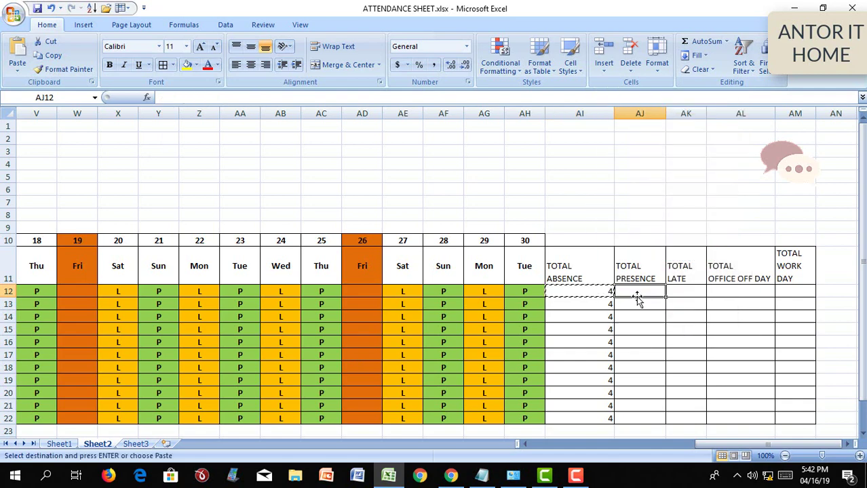
pyautogui.rightClick(653, 289)
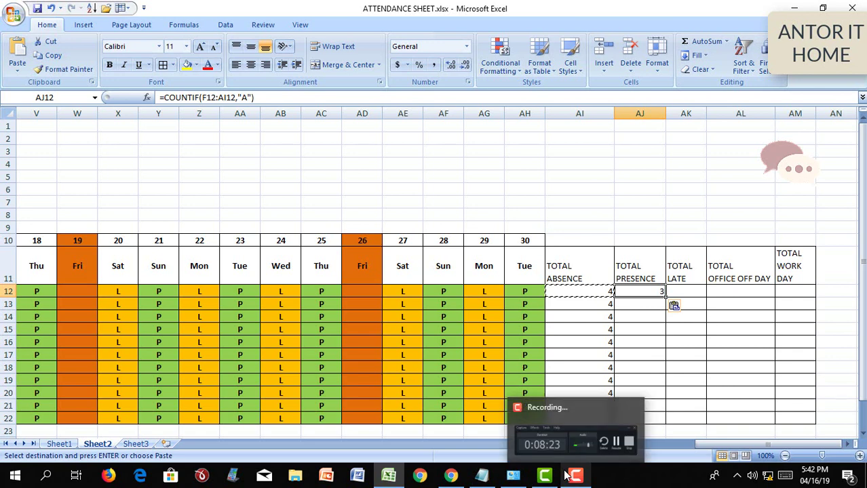
pyautogui.press('F2')
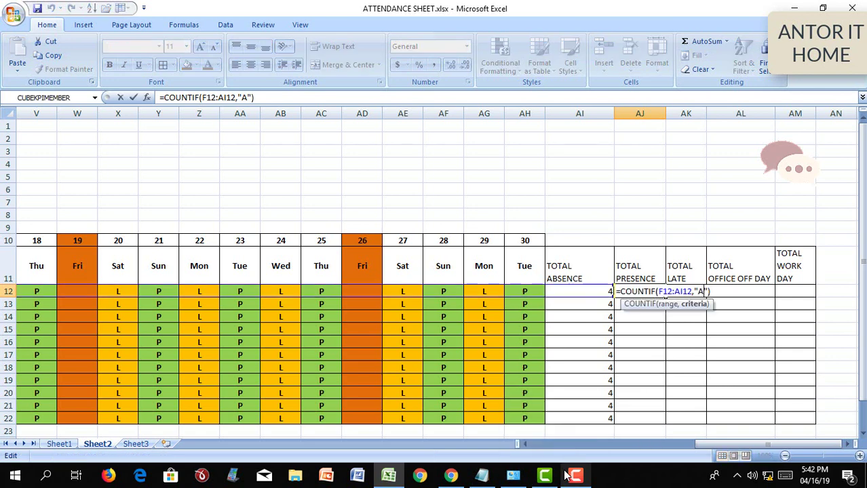
pyautogui.press('BackSpace')
pyautogui.write('P')
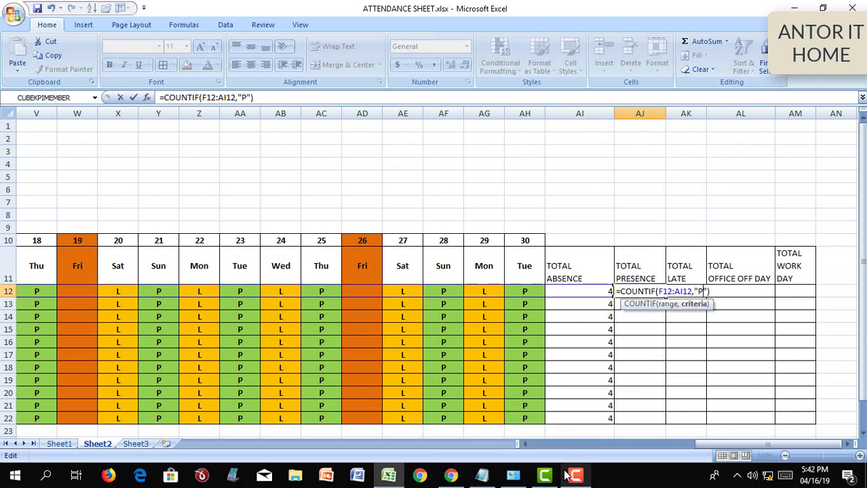
pyautogui.press('Return')
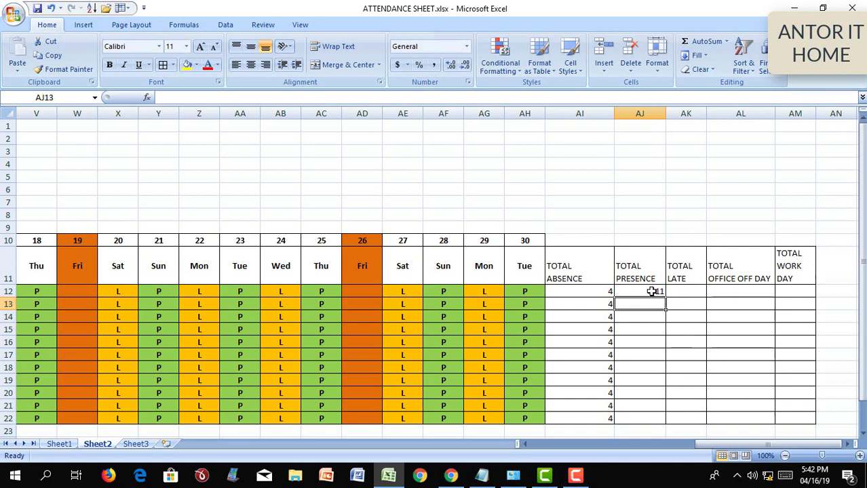
pyautogui.click(650, 292)
pyautogui.moveTo(666, 299); pyautogui.dragTo(662, 420)
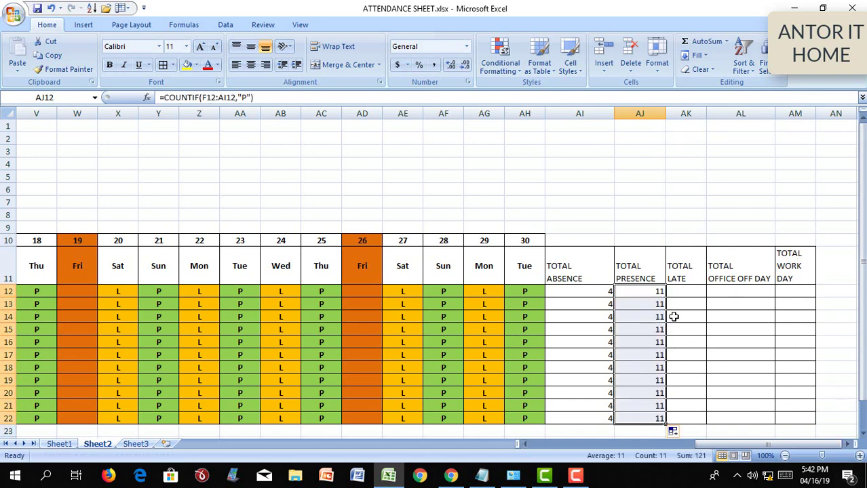
# - Mark day 30 (AH15) as A for row 15 and check its updated totals
pyautogui.click(531, 332)
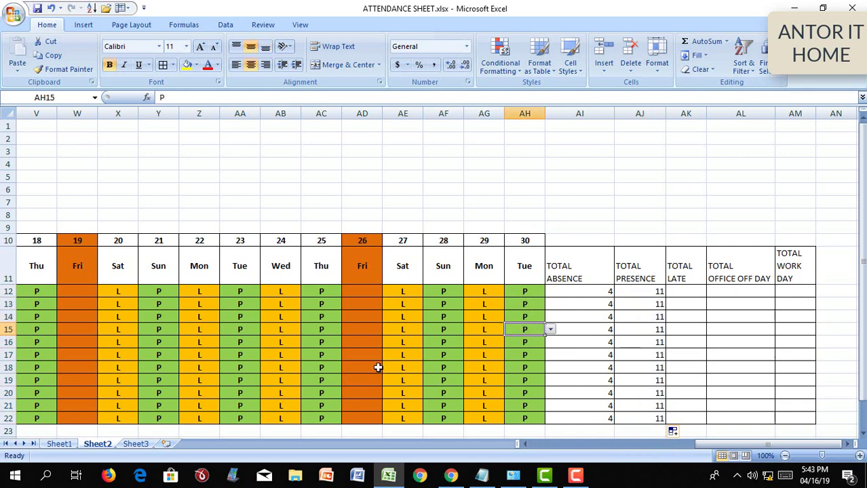
pyautogui.click(550, 331)
pyautogui.click(513, 340)
pyautogui.click(595, 332)
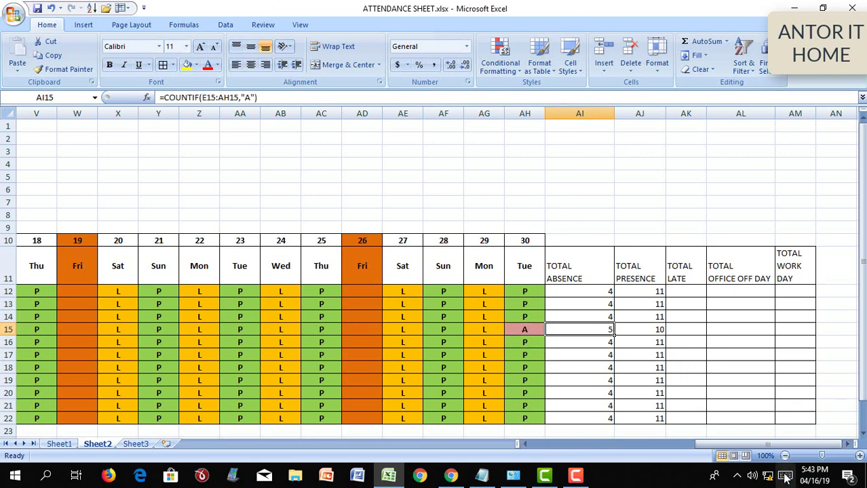
pyautogui.press('Right')
pyautogui.press('Right')
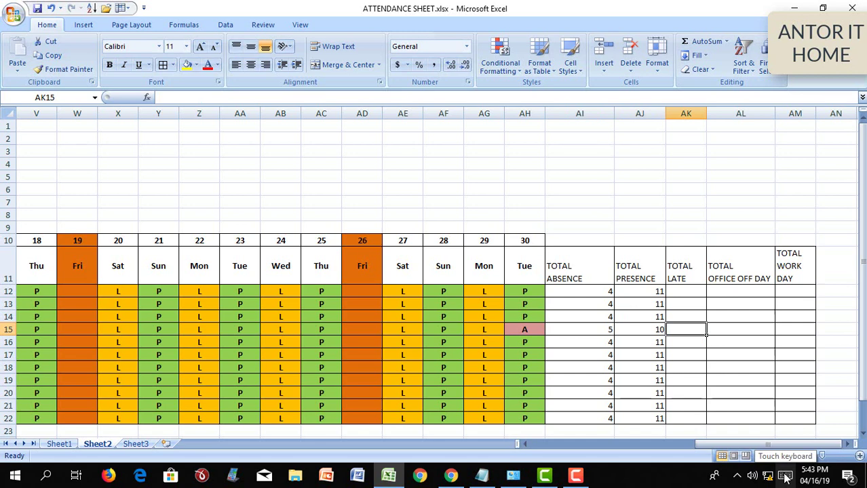
pyautogui.press('Left')
pyautogui.press('Left')
pyautogui.press('Left')
# - Mark day 30 (AH13) as L for row 13
pyautogui.press('Up')
pyautogui.press('Up')
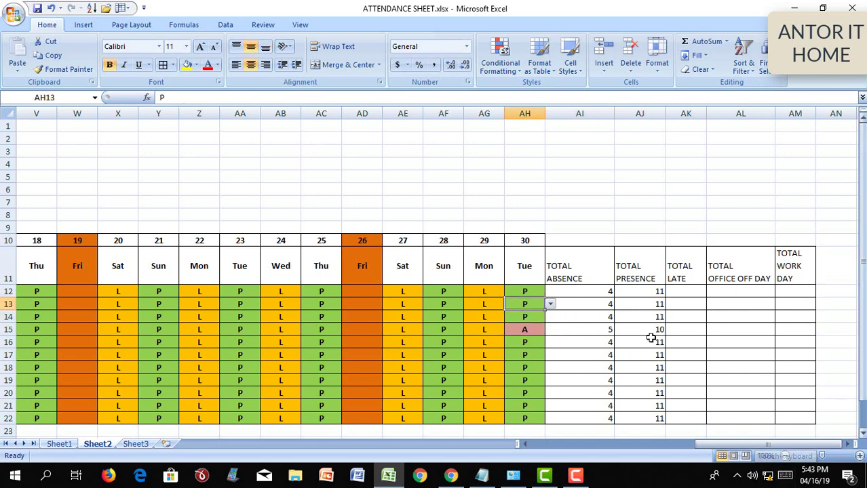
pyautogui.click(551, 304)
pyautogui.click(522, 331)
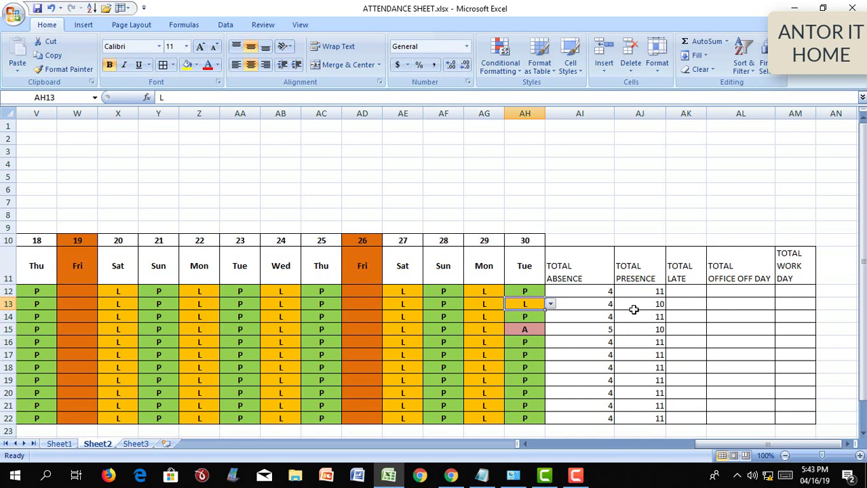
pyautogui.click(685, 304)
pyautogui.press('Up')
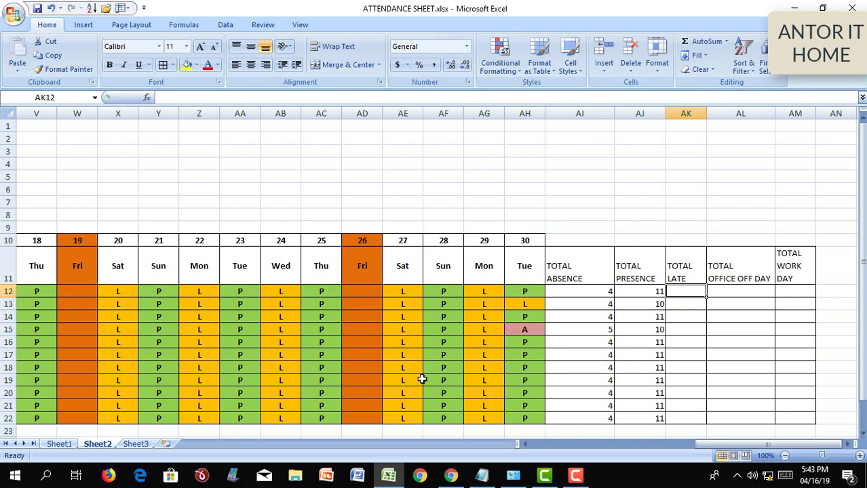
# - Paste AJ12's COUNTIF into AK12 with criterion L and fill it down to AK22
pyautogui.press('Left')
pyautogui.hotkey('ctrl', 'c')
pyautogui.press('Right')
pyautogui.hotkey('ctrl', 'v')
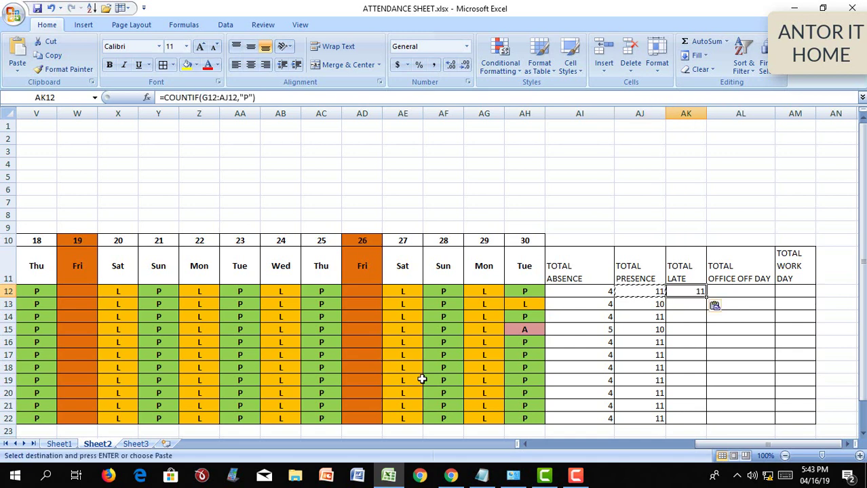
pyautogui.press('F2')
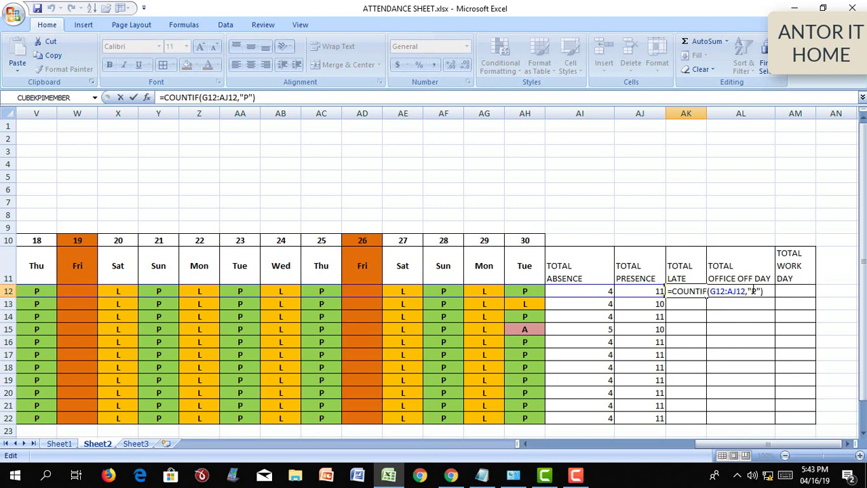
pyautogui.doubleClick(753, 291)
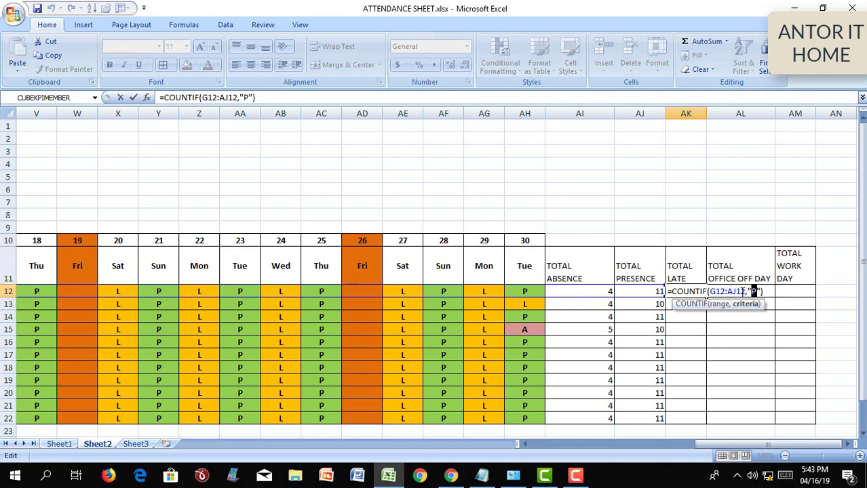
pyautogui.write('L')
pyautogui.press('Return')
pyautogui.click(695, 291)
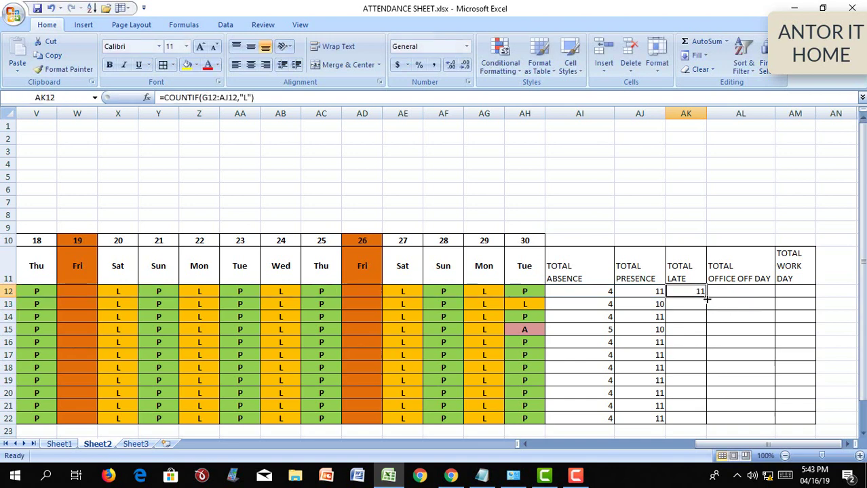
pyautogui.moveTo(706, 297); pyautogui.dragTo(697, 424)
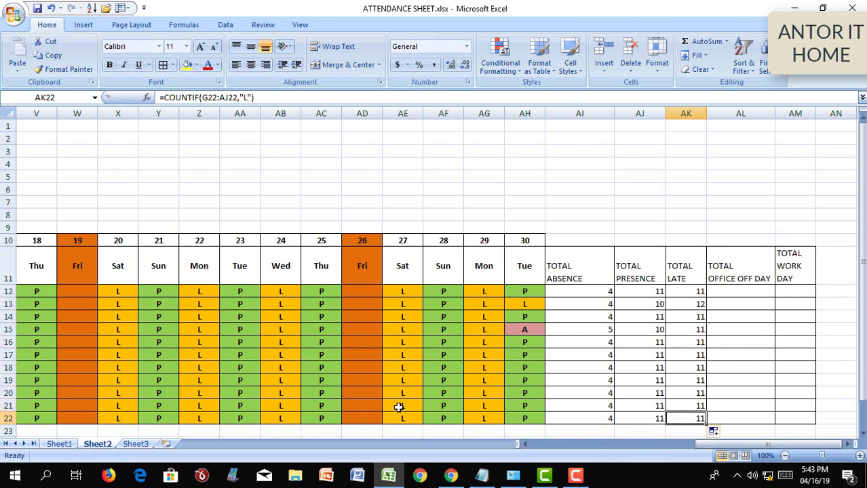
# - Set day 30 for row 22 (AH22) to L from its dropdown
pyautogui.press('Left')
pyautogui.press('Left')
pyautogui.press('Left')
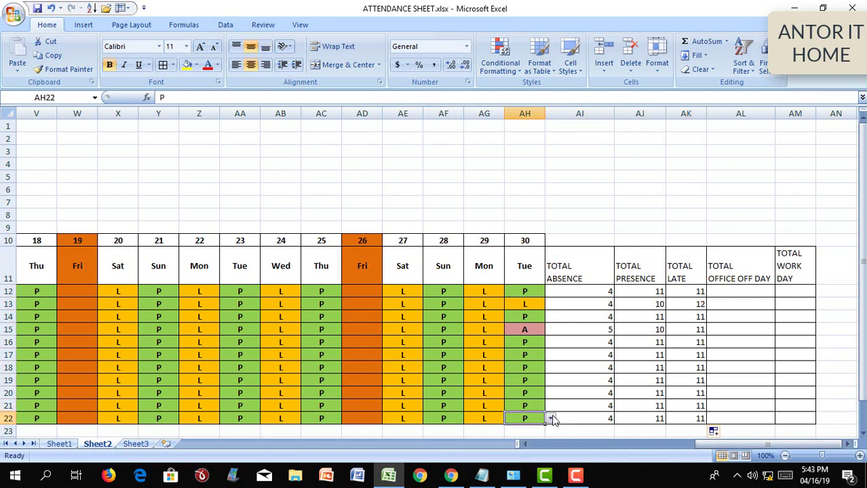
pyautogui.click(550, 419)
pyautogui.click(522, 439)
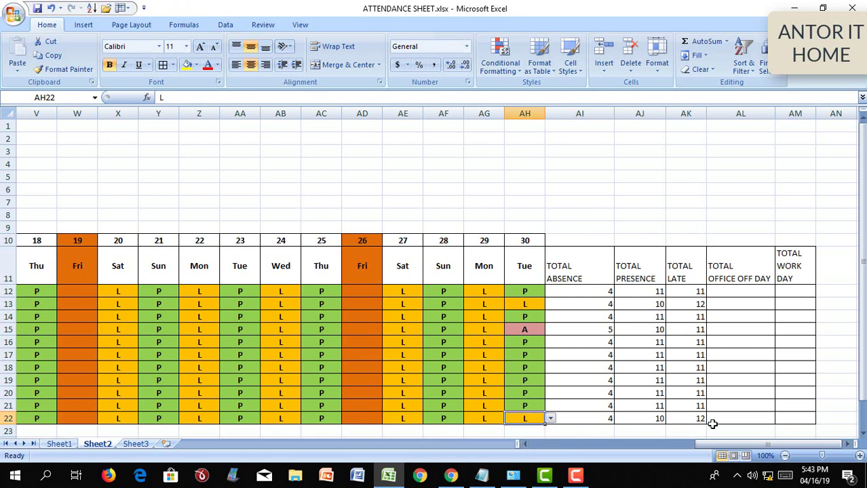
pyautogui.click(732, 351)
pyautogui.press('Up')
pyautogui.press('Up')
pyautogui.press('Up')
pyautogui.press('Down')
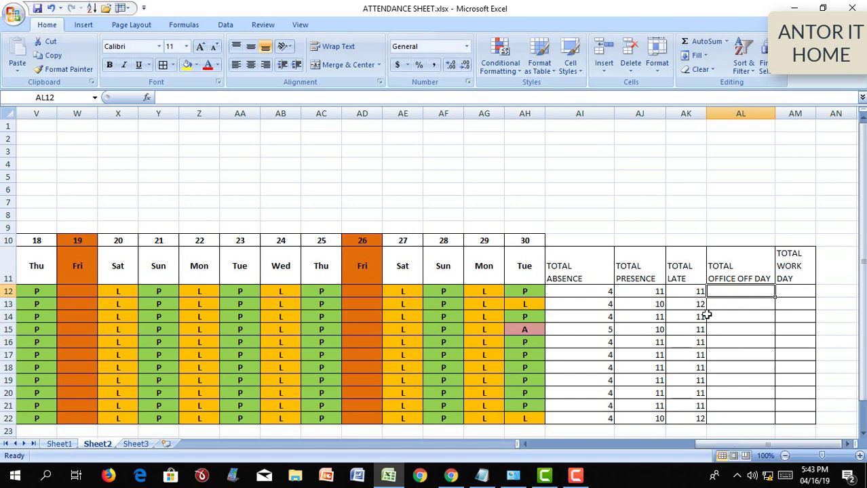
# - Put =COUNTIF(H12:AK12,"") in AL12 to count blank days and fill it down to AL22
pyautogui.click(701, 292)
pyautogui.hotkey('ctrl', 'c')
pyautogui.click(726, 294)
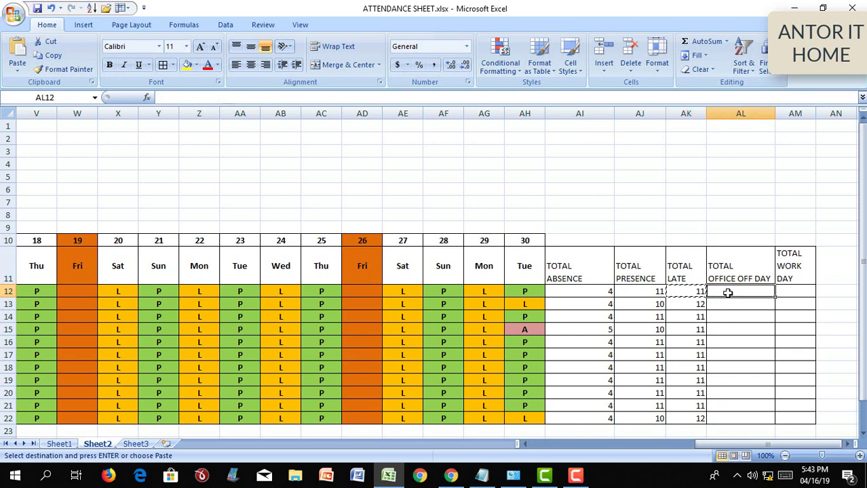
pyautogui.hotkey('ctrl', 'v')
pyautogui.doubleClick(735, 295)
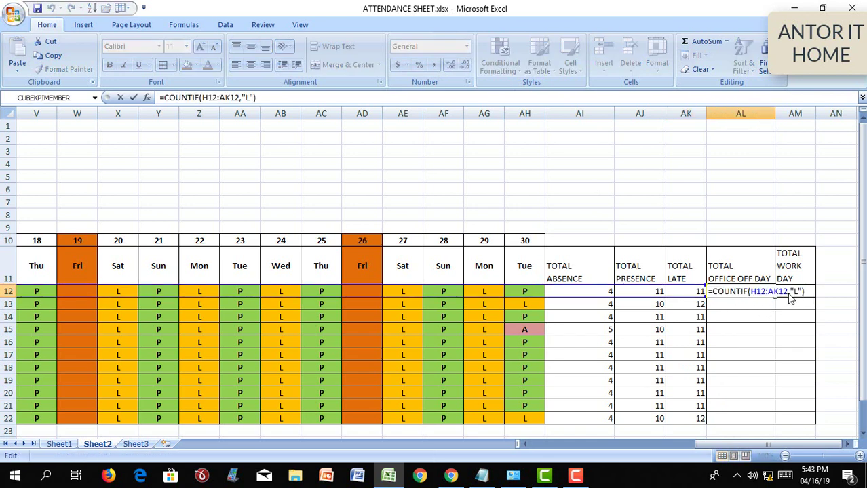
pyautogui.click(793, 291)
pyautogui.press('Delete')
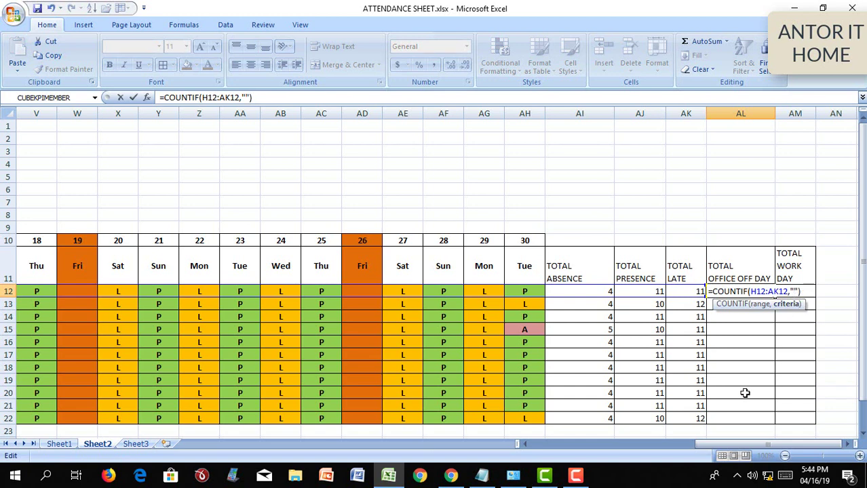
pyautogui.press('Return')
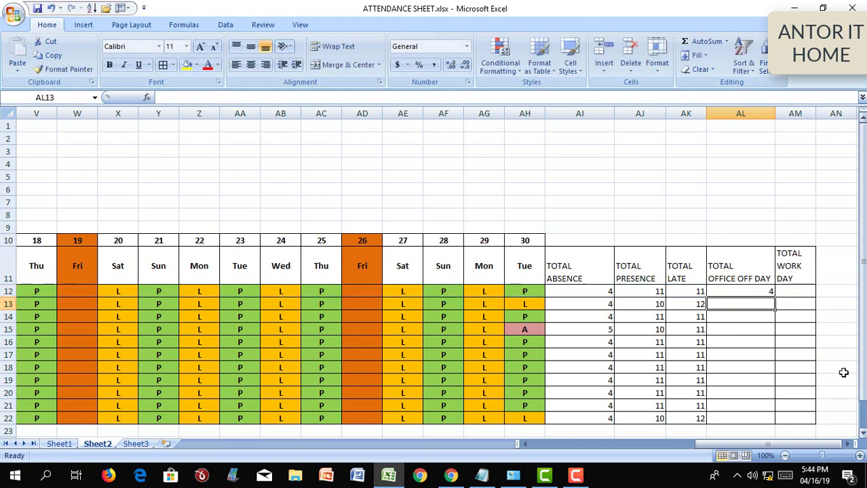
pyautogui.click(765, 292)
pyautogui.moveTo(773, 297); pyautogui.dragTo(747, 370)
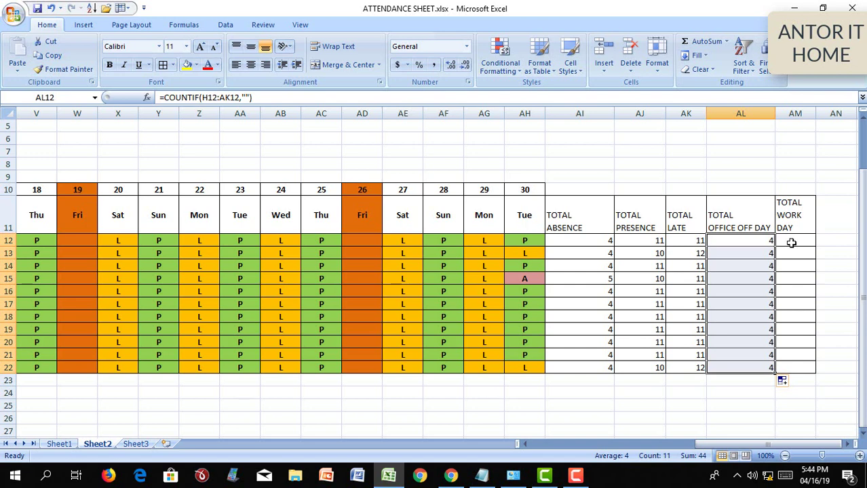
pyautogui.click(791, 242)
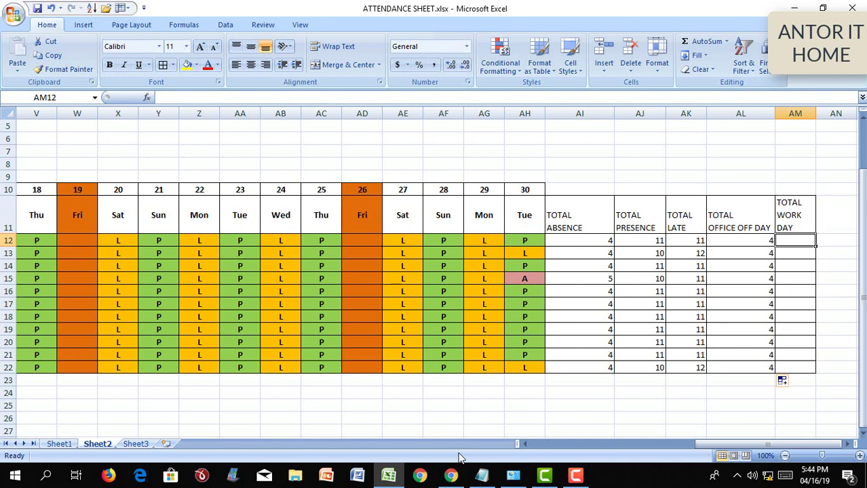
# - Enter =AJ12+AK12+AL12 in AM12 and fill it down to AM22
pyautogui.write('=')
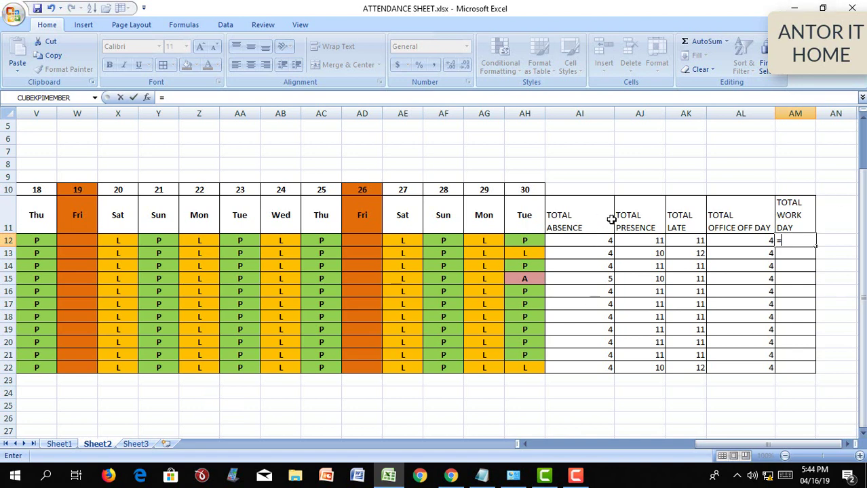
pyautogui.click(645, 245)
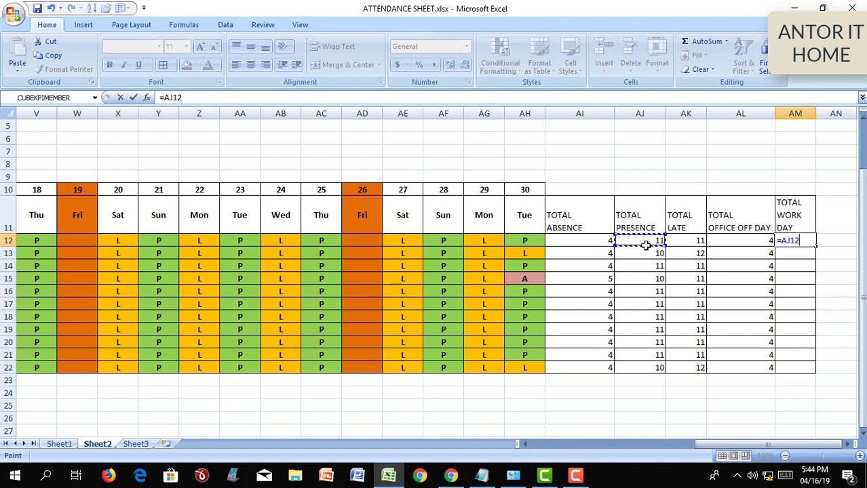
pyautogui.write('+')
pyautogui.click(689, 240)
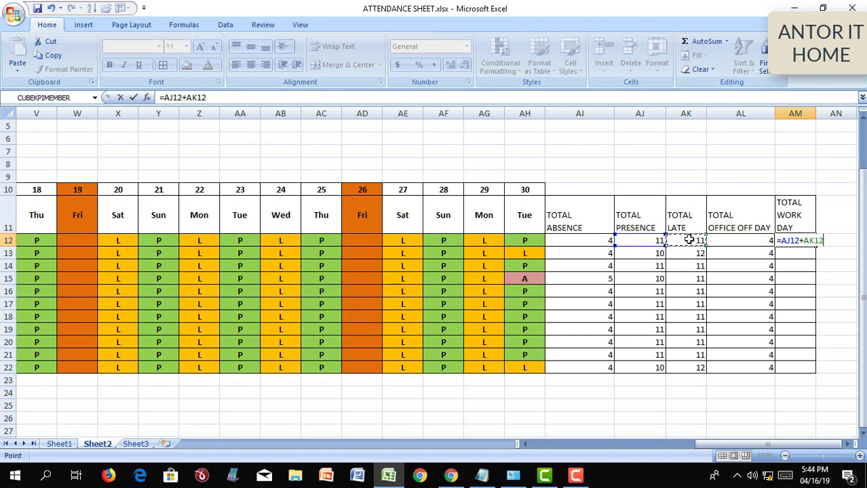
pyautogui.write('+')
pyautogui.click(751, 243)
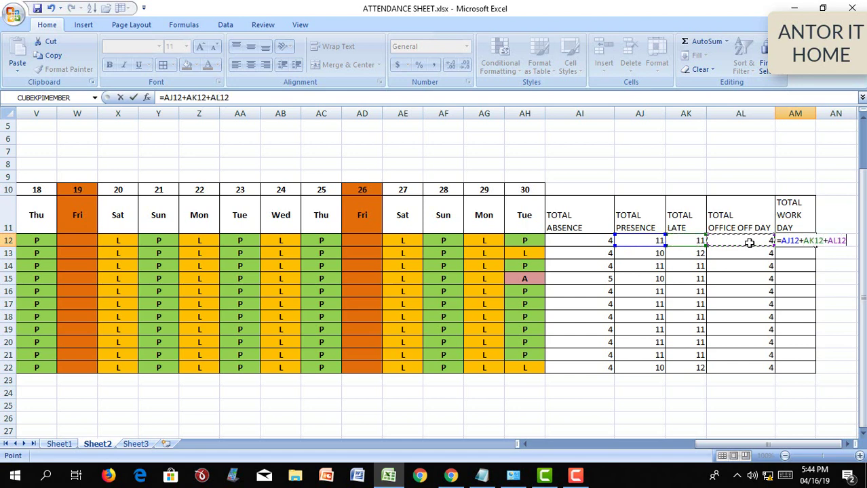
pyautogui.press('Return')
pyautogui.click(802, 242)
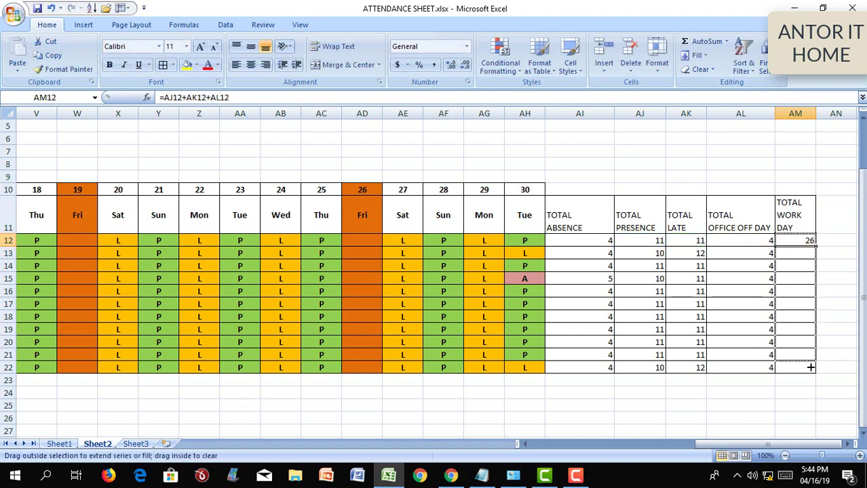
pyautogui.moveTo(816, 247); pyautogui.dragTo(816, 372)
pyautogui.click(709, 407)
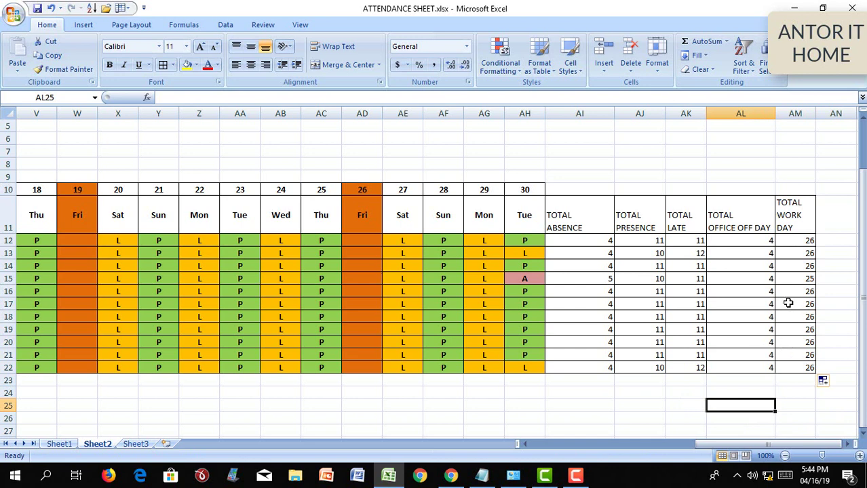
# - Set AE12 to A, dropping row 12's work days to 25, then select the total headers
pyautogui.click(406, 242)
pyautogui.click(799, 243)
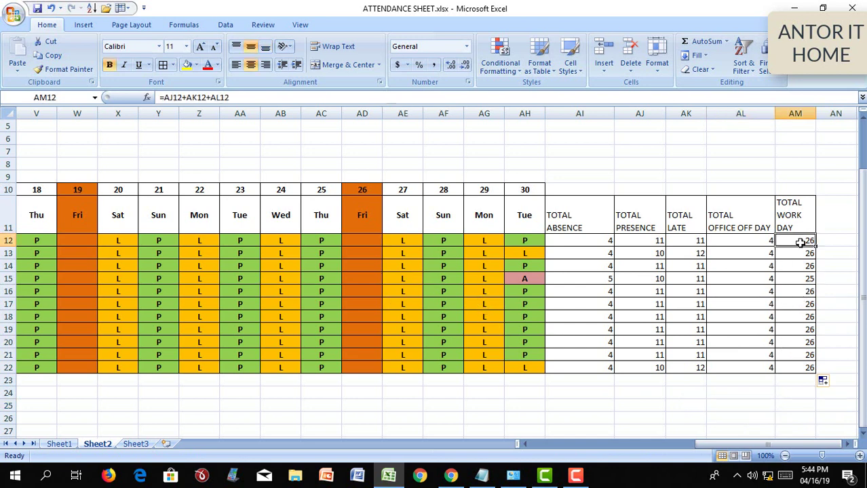
pyautogui.click(407, 242)
pyautogui.click(428, 241)
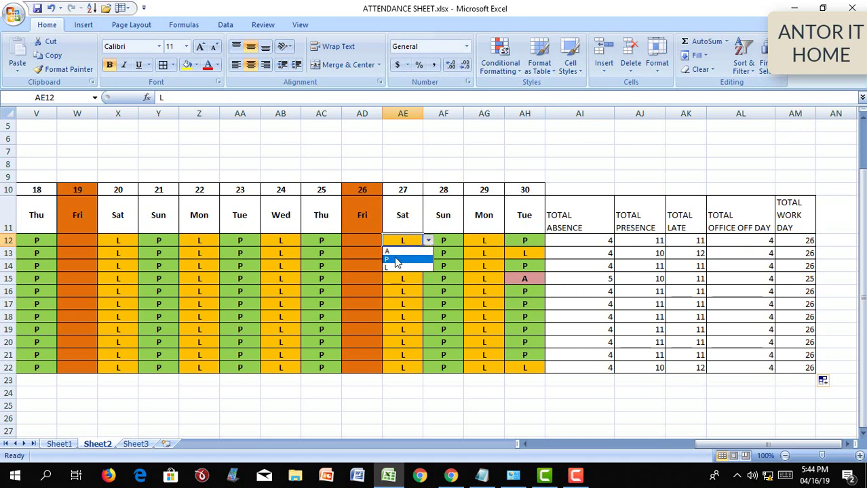
pyautogui.click(397, 257)
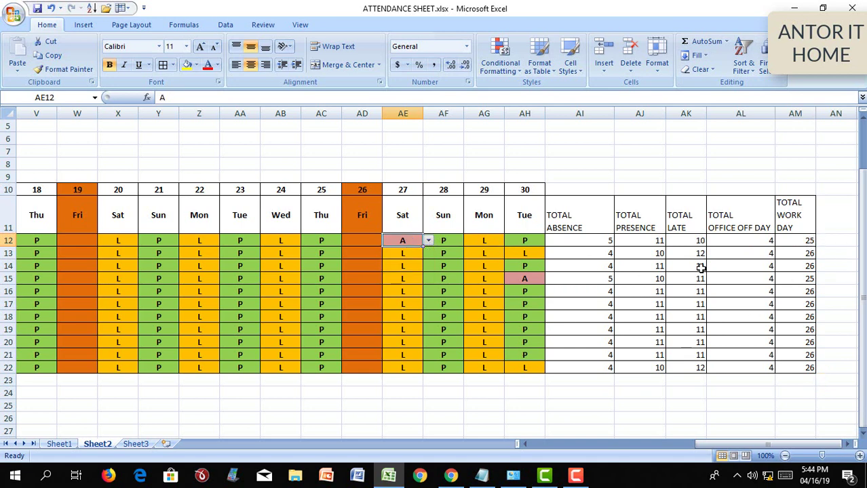
pyautogui.click(593, 392)
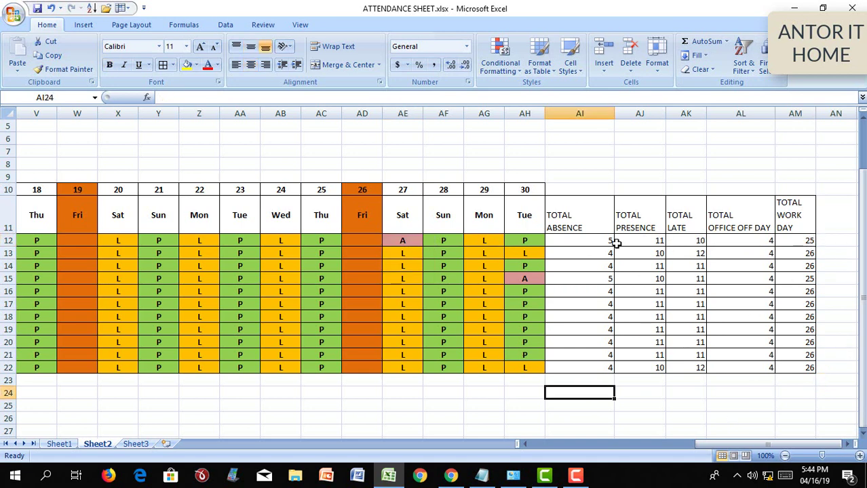
pyautogui.moveTo(797, 216); pyautogui.dragTo(739, 215)
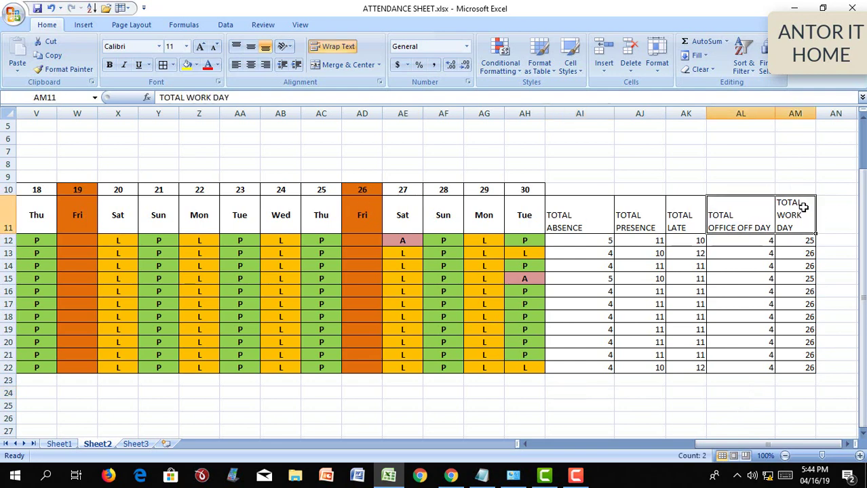
pyautogui.moveTo(792, 192)
pyautogui.mouseDown()
pyautogui.moveTo(559, 216)
pyautogui.moveTo(2, 217)
pyautogui.moveTo(13, 216)
pyautogui.mouseUp()
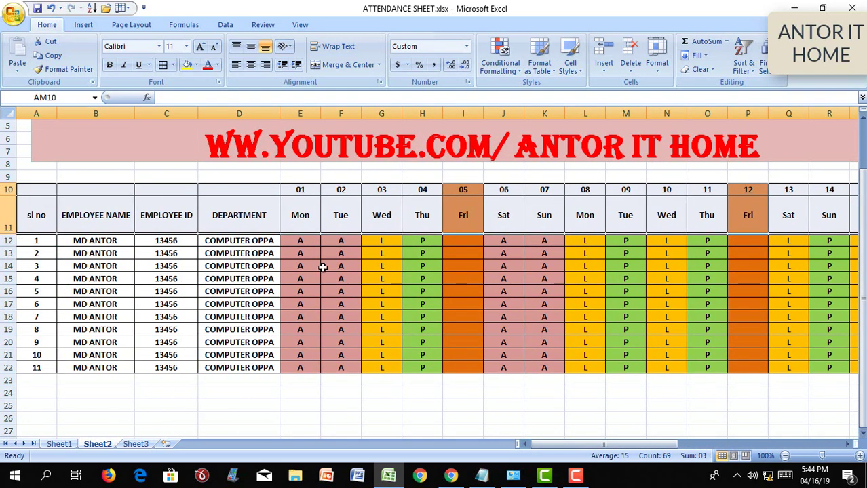
# - Show the Conditional Formatting menu with its Color Scales options
pyautogui.click(521, 72)
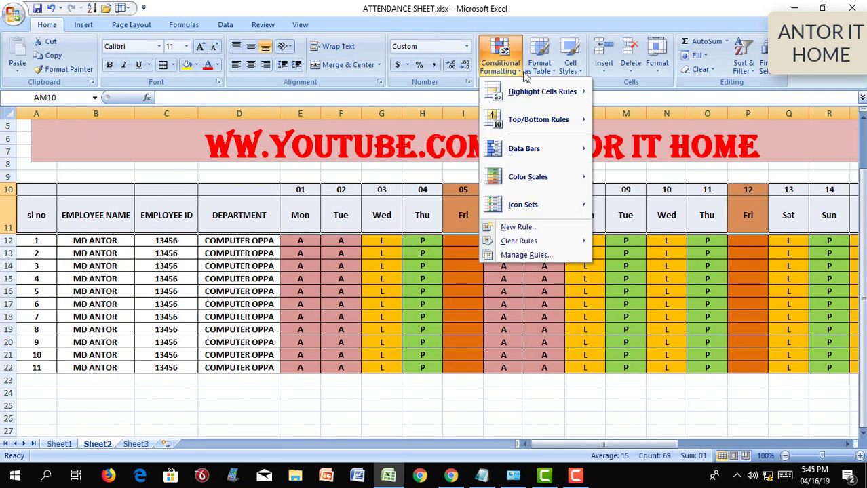
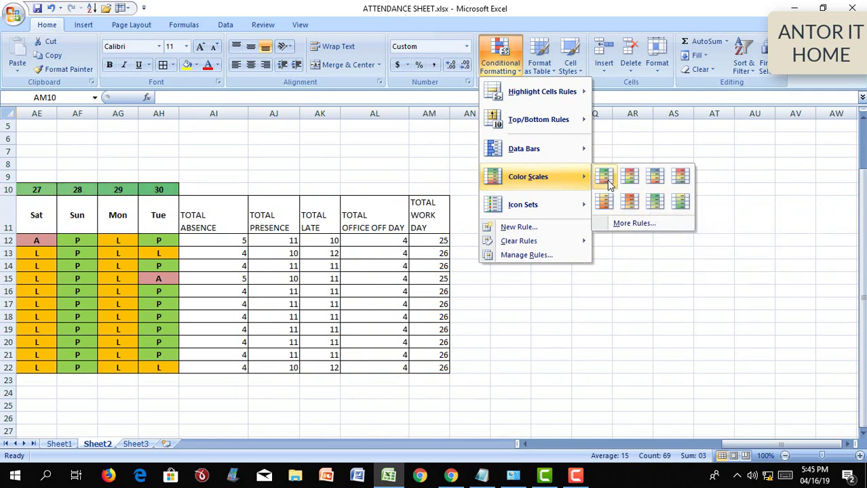
# - Close the conditional formatting options and move back to the start of header row 11
pyautogui.click(290, 226)
pyautogui.click(214, 221)
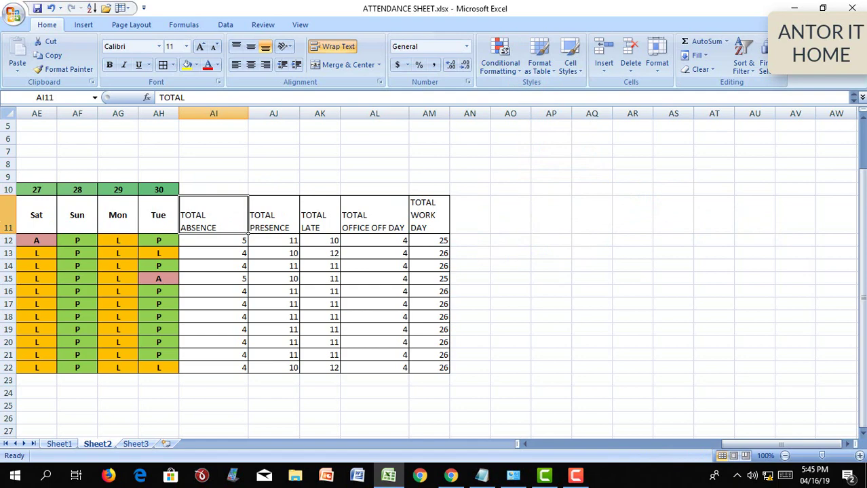
pyautogui.press('Left')
pyautogui.press('Left')
pyautogui.press('Left')
pyautogui.press('Left')
pyautogui.press('Left')
pyautogui.press('Left')
pyautogui.press('Left')
pyautogui.press('Left')
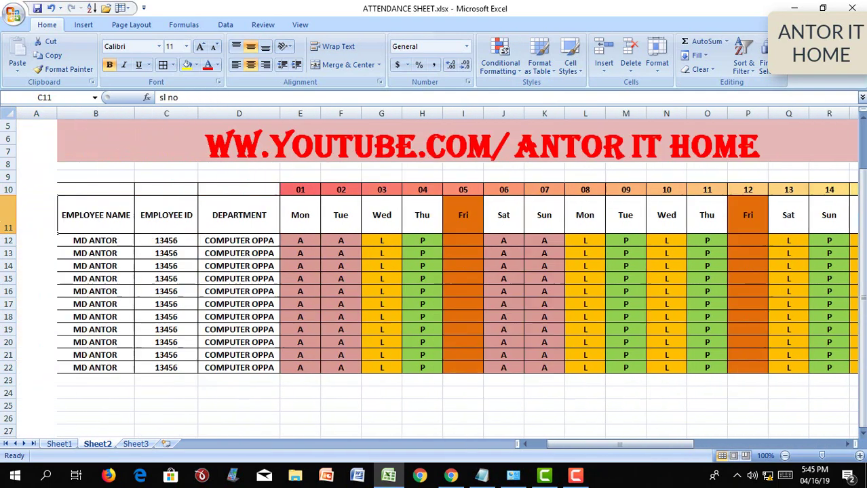
pyautogui.press('Right')
# - Fill header row A11:AM11 with a dark orange-red from the Standard colour palette
pyautogui.moveTo(37, 220); pyautogui.dragTo(848, 231)
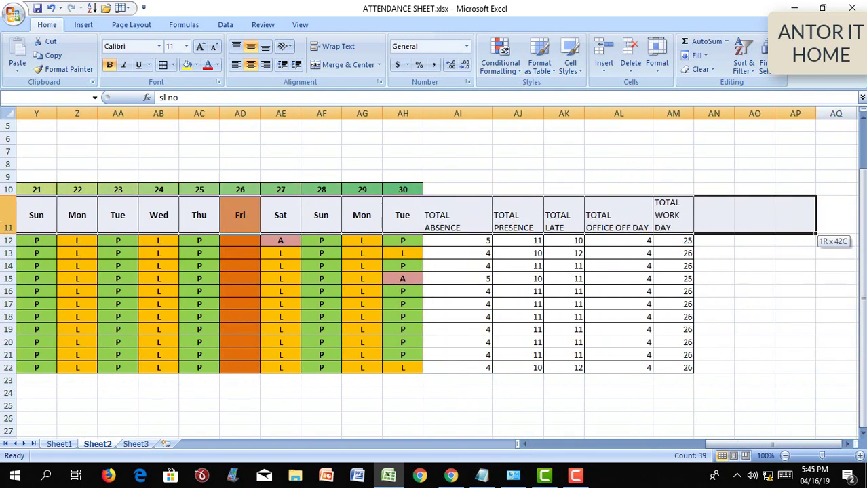
pyautogui.moveTo(848, 230); pyautogui.dragTo(679, 227)
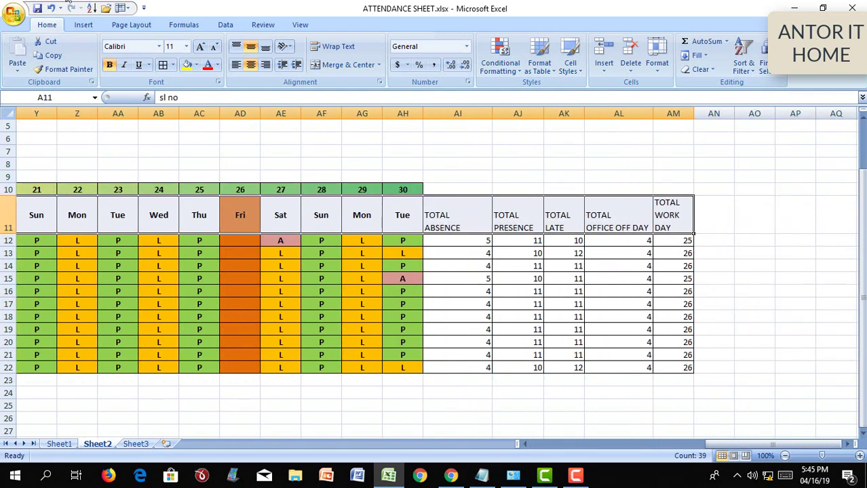
pyautogui.click(196, 65)
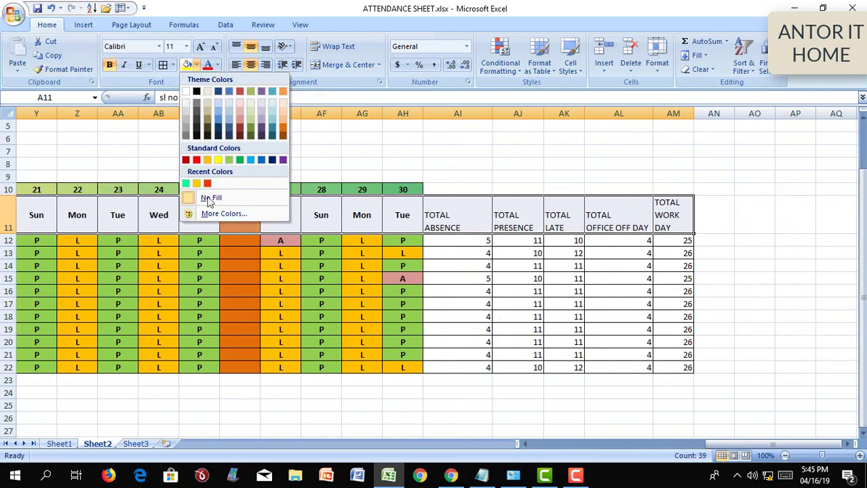
pyautogui.click(231, 214)
pyautogui.moveTo(609, 185); pyautogui.dragTo(271, 154)
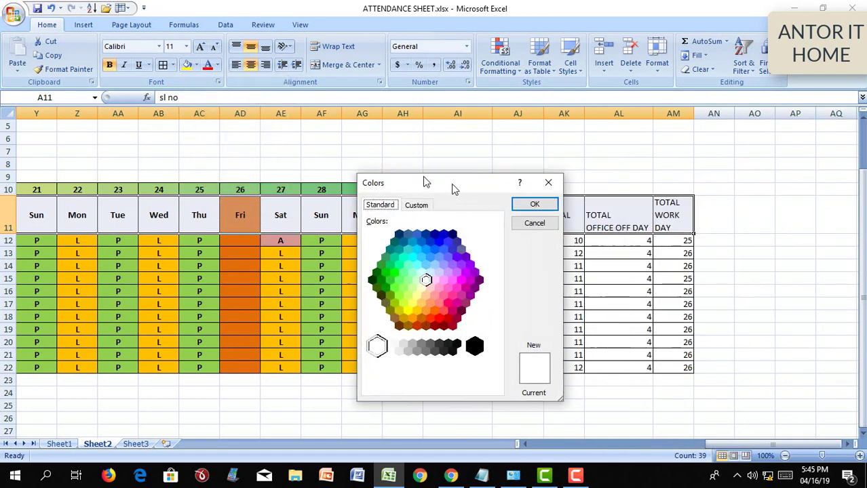
pyautogui.click(237, 170)
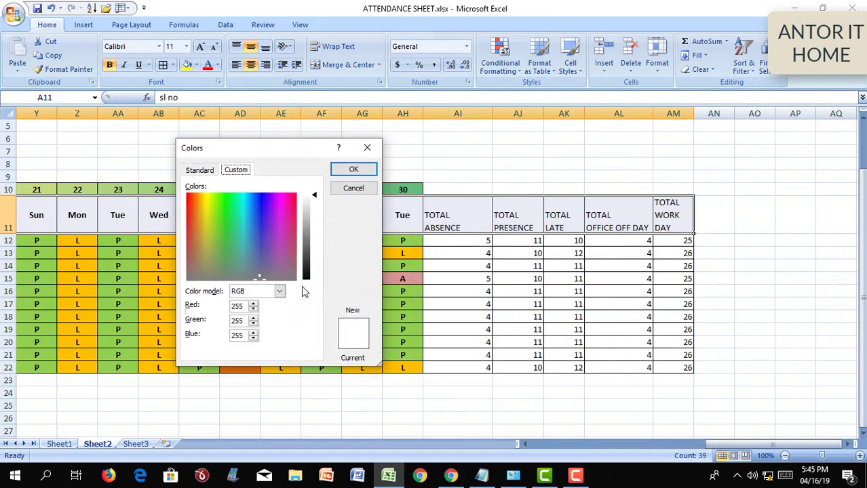
pyautogui.click(201, 172)
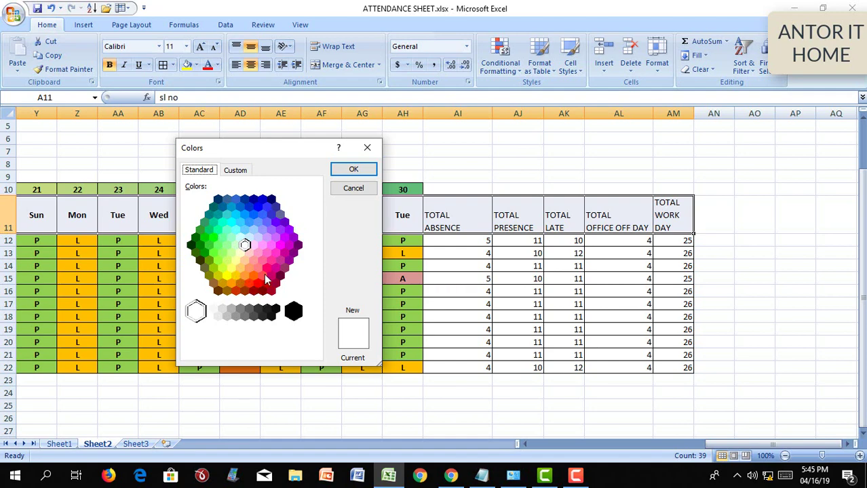
pyautogui.click(235, 291)
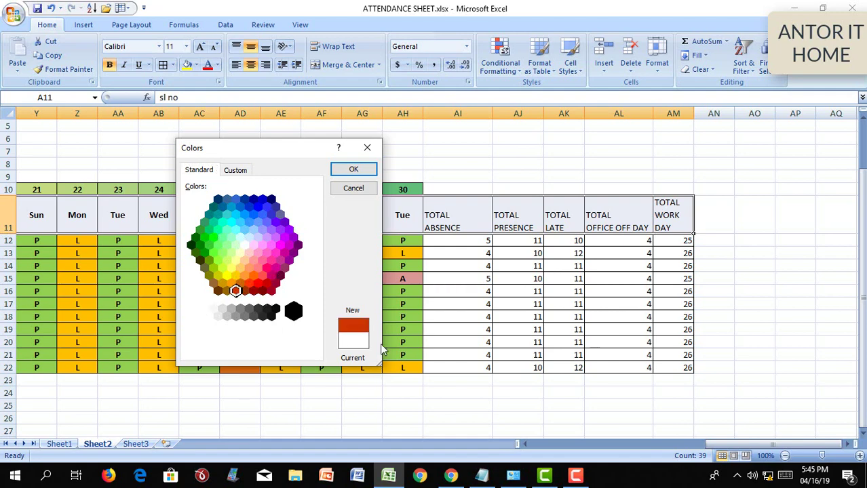
pyautogui.click(353, 170)
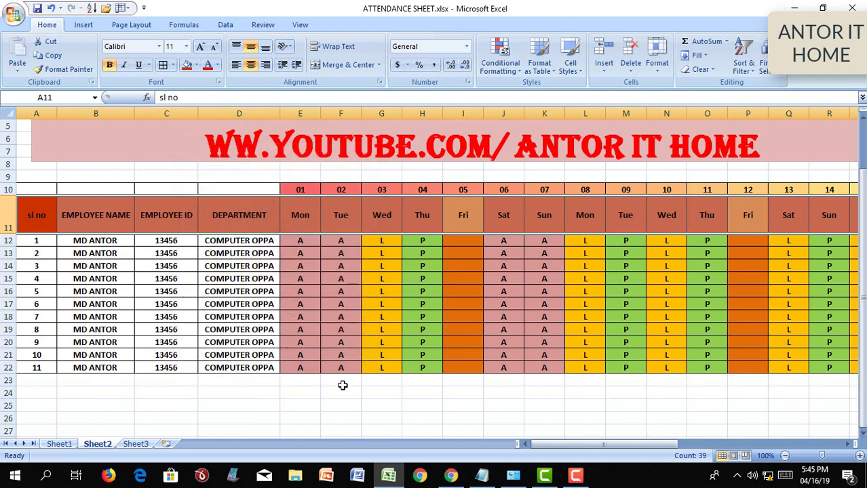
# - Glance at Sheet1, then return to the attendance table on Sheet2
pyautogui.hotkey('shift', 'BackSpace')
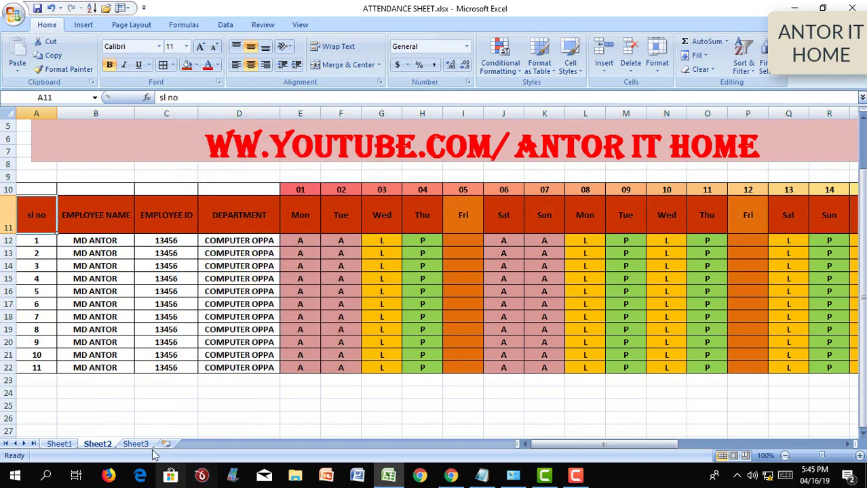
pyautogui.click(59, 444)
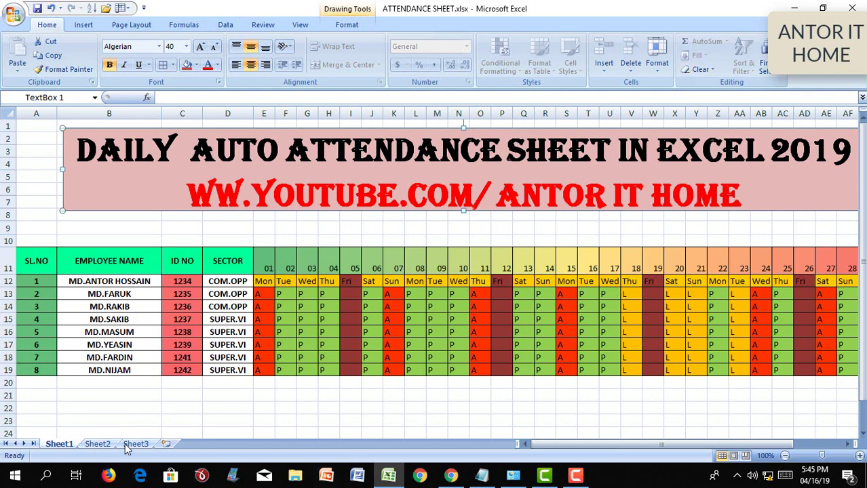
pyautogui.click(97, 444)
pyautogui.scroll(1, 463, 329)
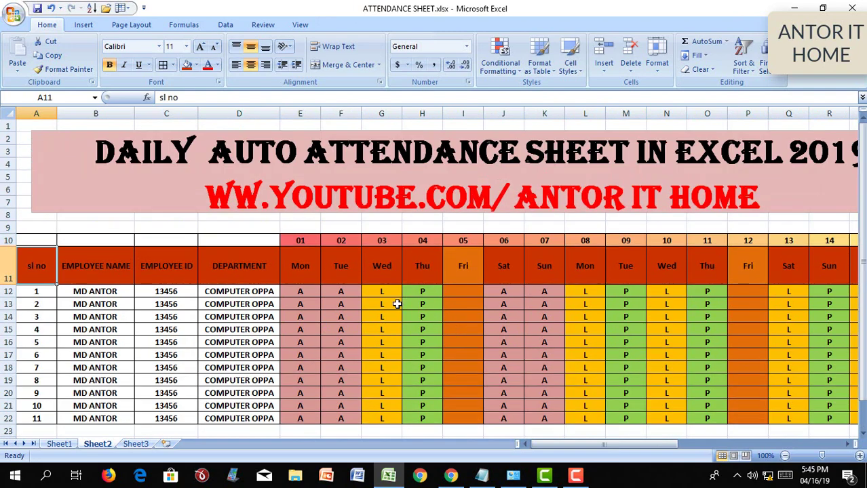
# - Review the employee COUNTIF totals in AI12:AL16, starting from row 17's entries
pyautogui.click(381, 352)
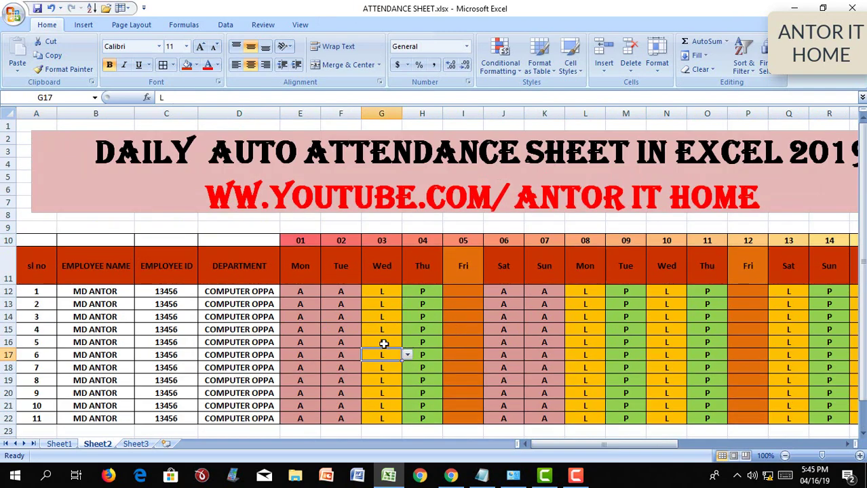
pyautogui.press('Right')
pyautogui.press('Right')
pyautogui.press('Right')
pyautogui.press('Right')
pyautogui.press('Right')
pyautogui.press('Right')
pyautogui.press('Right')
pyautogui.press('Right')
pyautogui.press('Right')
pyautogui.press('Right')
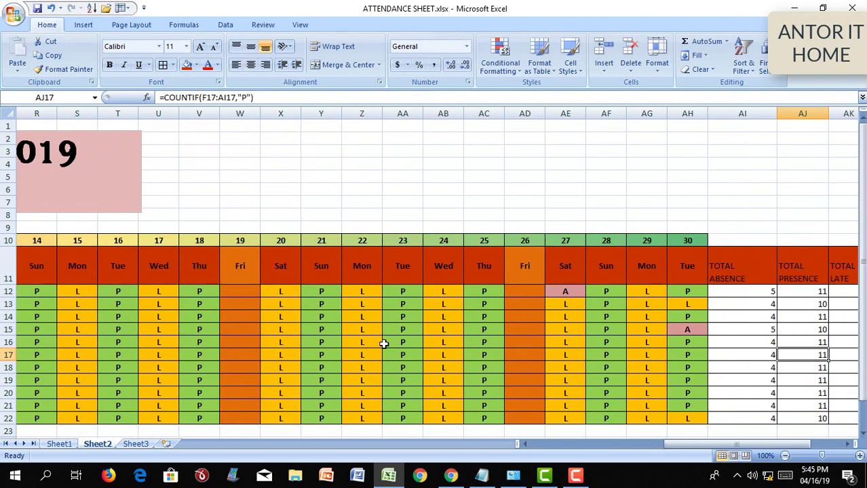
pyautogui.press('Right')
pyautogui.press('Right')
pyautogui.press('Right')
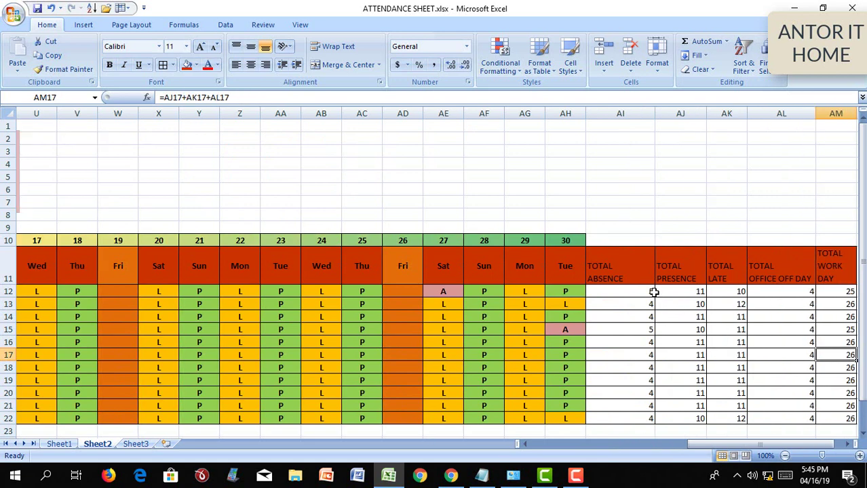
pyautogui.moveTo(655, 291)
pyautogui.mouseDown()
pyautogui.moveTo(812, 346)
pyautogui.moveTo(850, 418)
pyautogui.mouseUp()
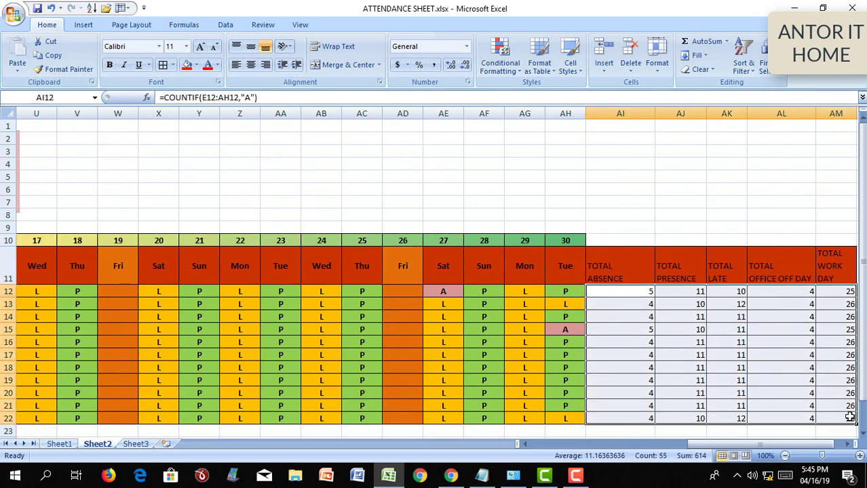
pyautogui.press('Right')
pyautogui.press('Right')
pyautogui.press('Right')
pyautogui.press('Right')
pyautogui.press('Right')
pyautogui.press('Right')
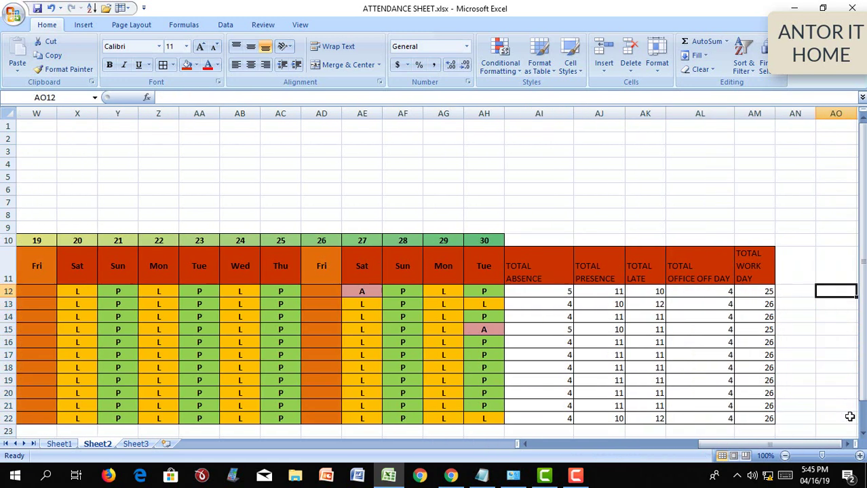
pyautogui.press('Left')
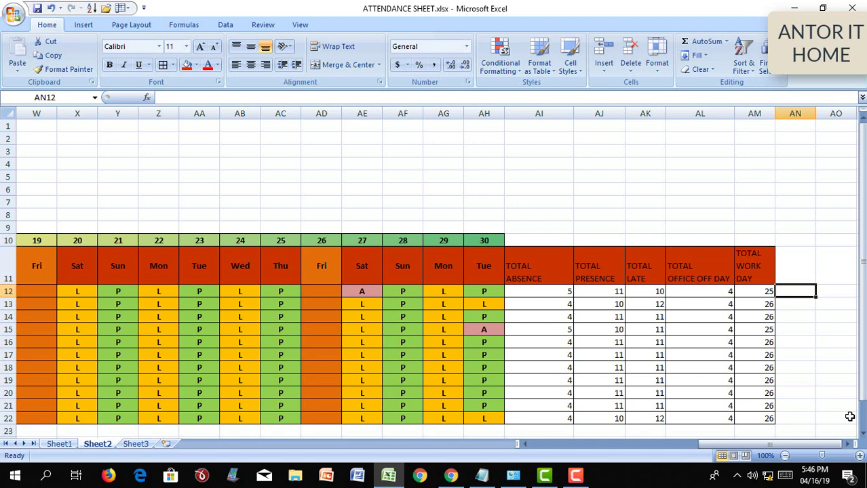
pyautogui.press('Left')
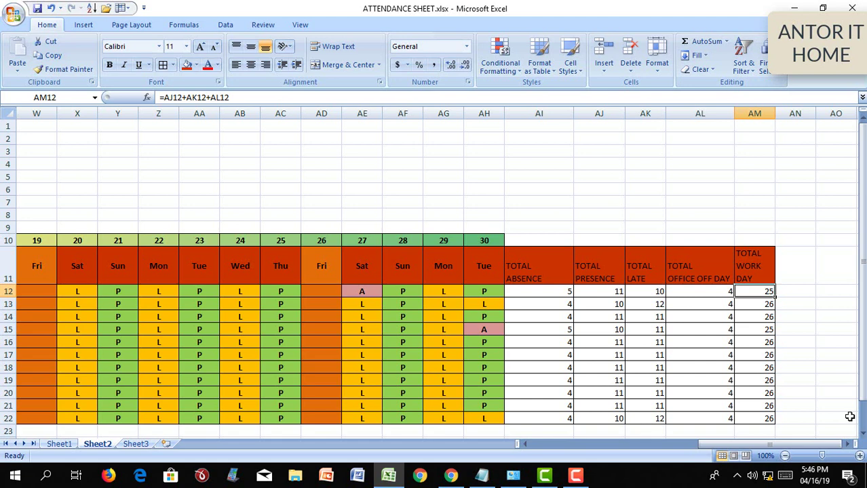
pyautogui.press('Left')
pyautogui.press('Left')
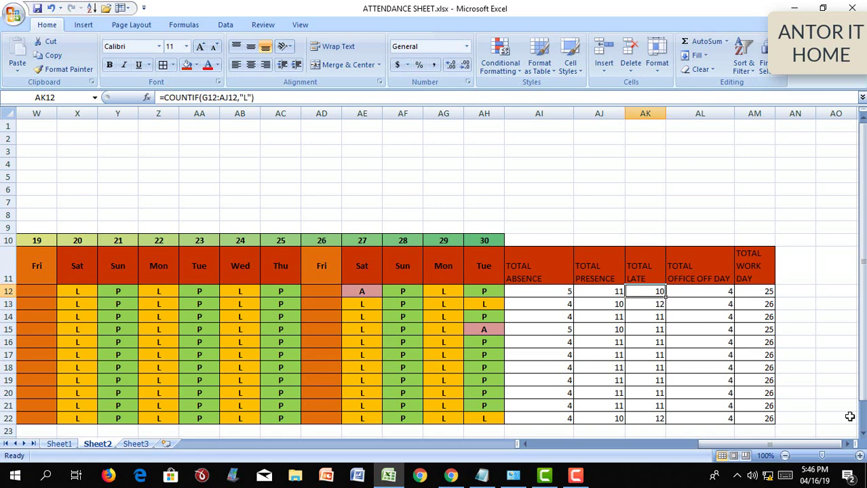
pyautogui.press('Right')
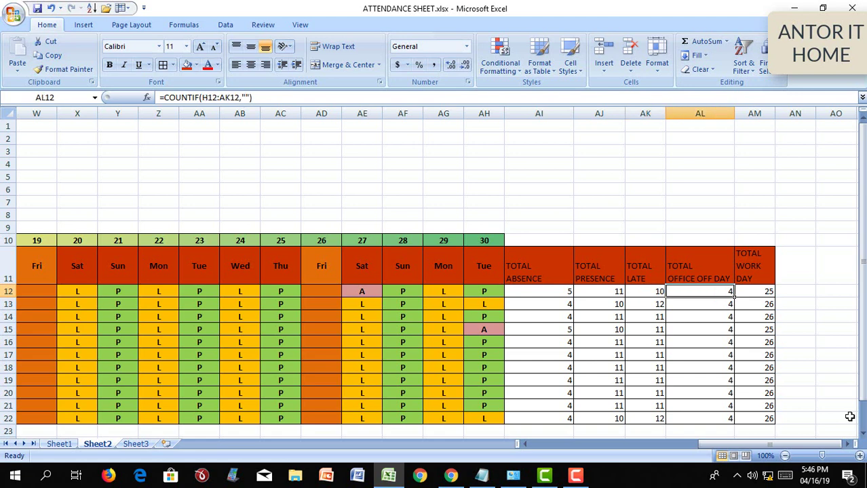
pyautogui.press('Right')
pyautogui.press('Right')
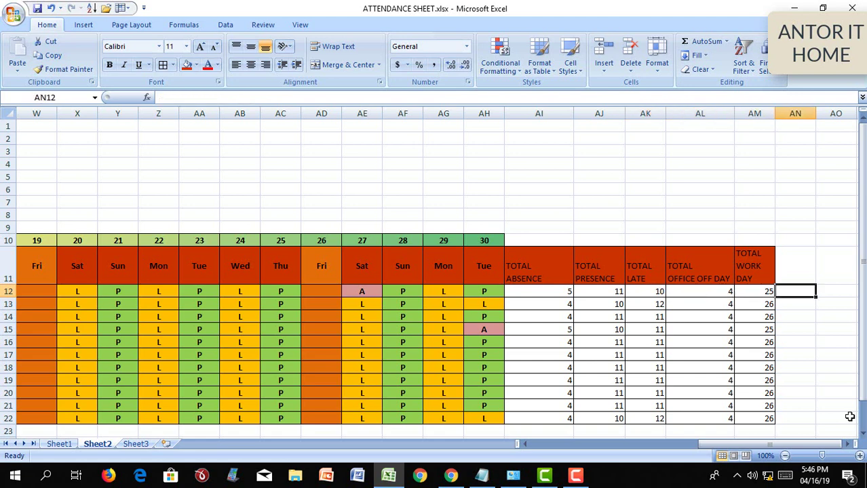
pyautogui.press('Down')
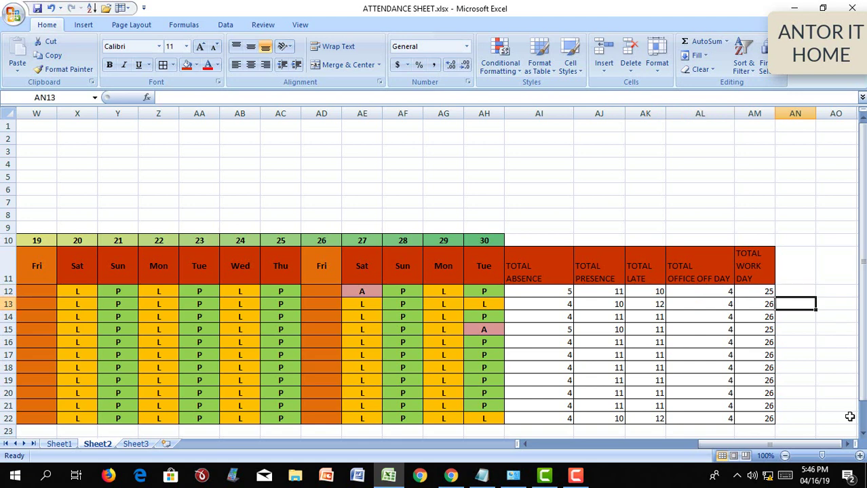
pyautogui.press('Right')
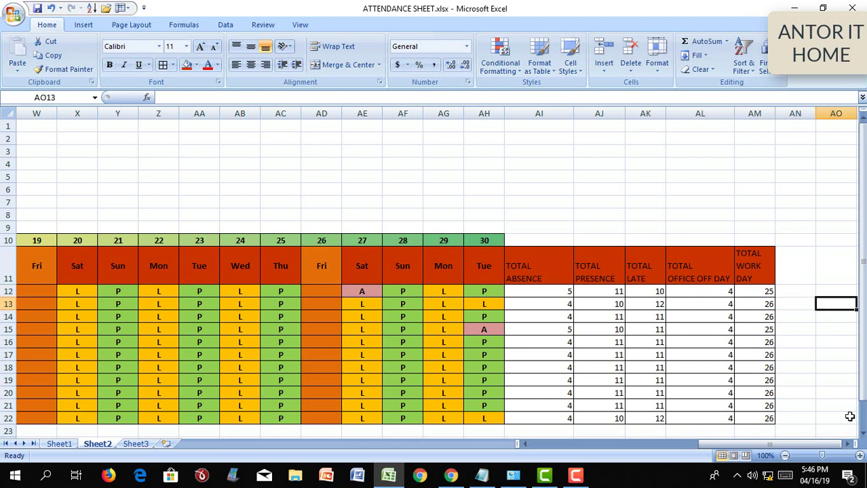
pyautogui.press('Left')
pyautogui.press('Left')
pyautogui.press('Left')
pyautogui.press('Left')
pyautogui.press('Left')
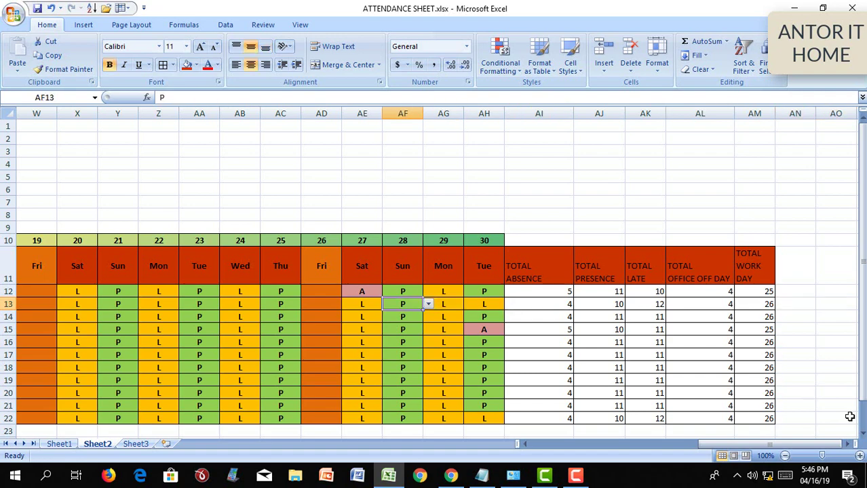
pyautogui.press('Left')
pyautogui.press('Left')
pyautogui.press('Left')
pyautogui.press('Left')
pyautogui.press('Left')
pyautogui.press('Left')
pyautogui.press('Left')
pyautogui.press('Left')
pyautogui.press('Left')
pyautogui.press('Left')
pyautogui.press('Left')
pyautogui.press('Left')
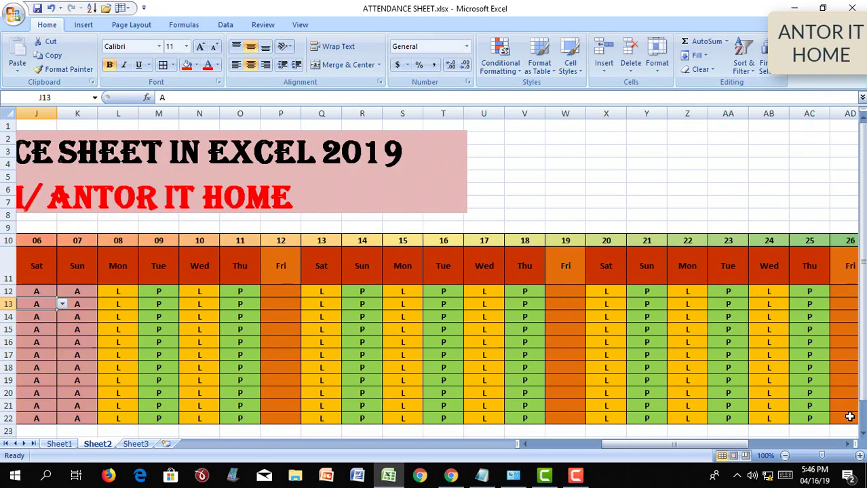
pyautogui.press('Left')
pyautogui.press('Left')
pyautogui.press('Left')
pyautogui.press('Left')
pyautogui.press('Left')
pyautogui.press('Left')
pyautogui.press('Down')
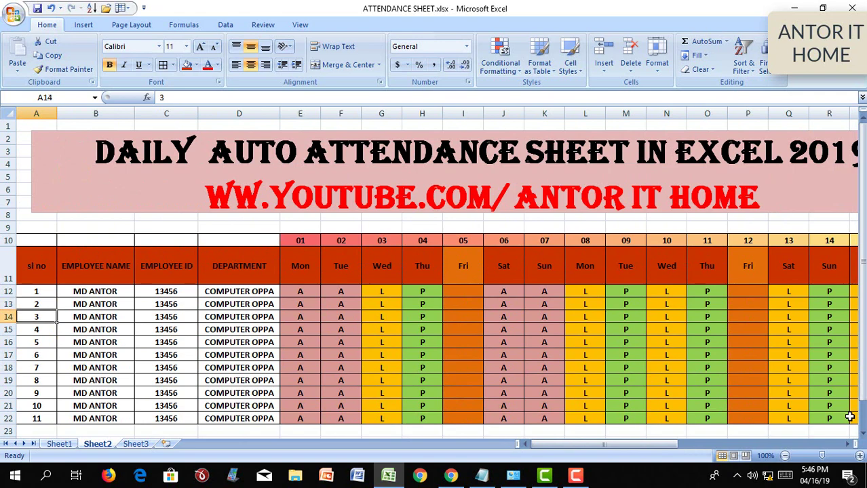
pyautogui.press('Down')
pyautogui.press('Down')
pyautogui.press('Down')
pyautogui.press('Down')
pyautogui.press('Down')
pyautogui.press('Right')
pyautogui.press('Right')
pyautogui.press('Right')
pyautogui.press('Right')
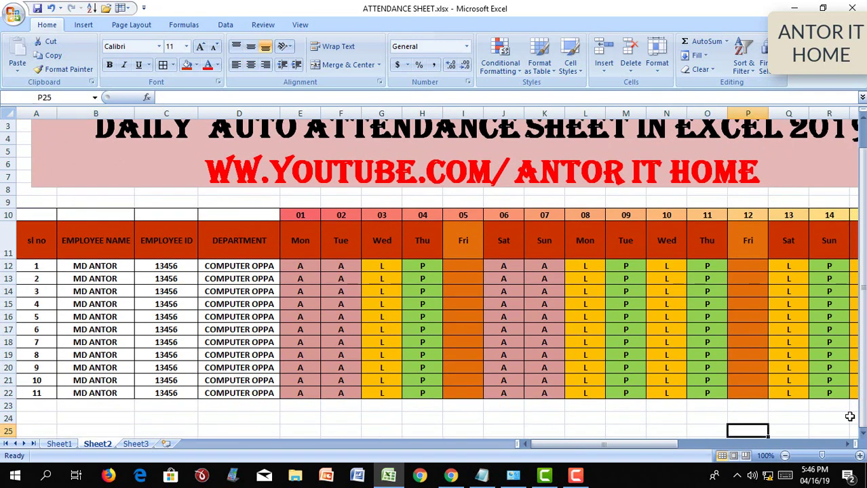
pyautogui.scroll(1, 588, 356)
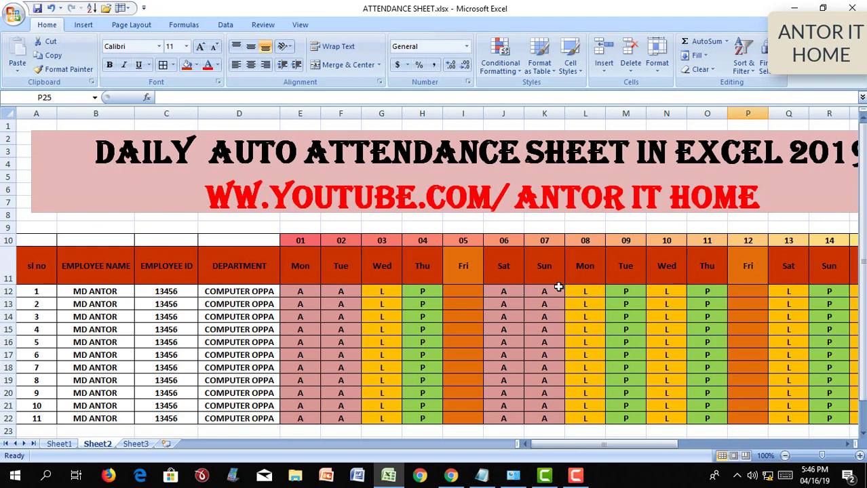
pyautogui.scroll(-1, 526, 396)
pyautogui.scroll(-2, 523, 389)
pyautogui.scroll(3, 522, 390)
pyautogui.moveTo(785, 198); pyautogui.dragTo(205, 204)
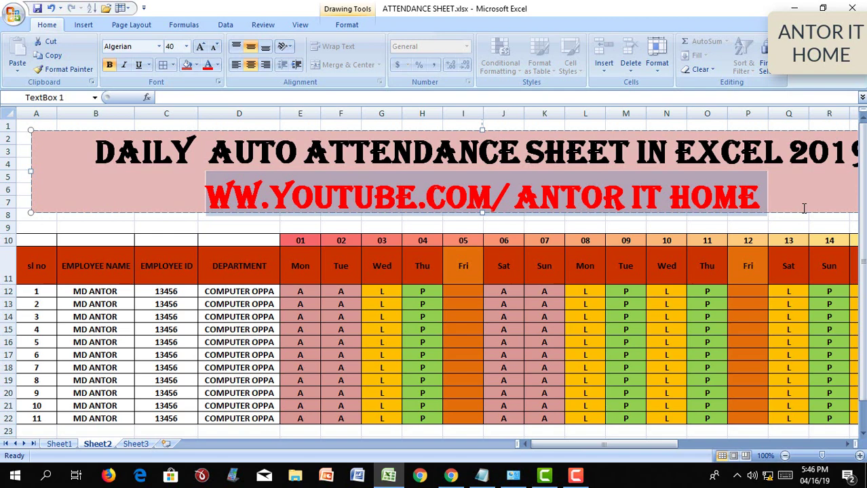
pyautogui.click(577, 477)
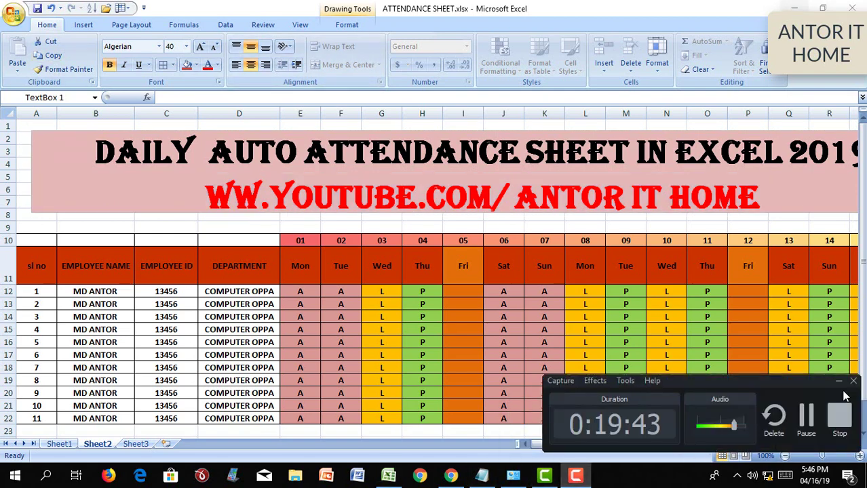